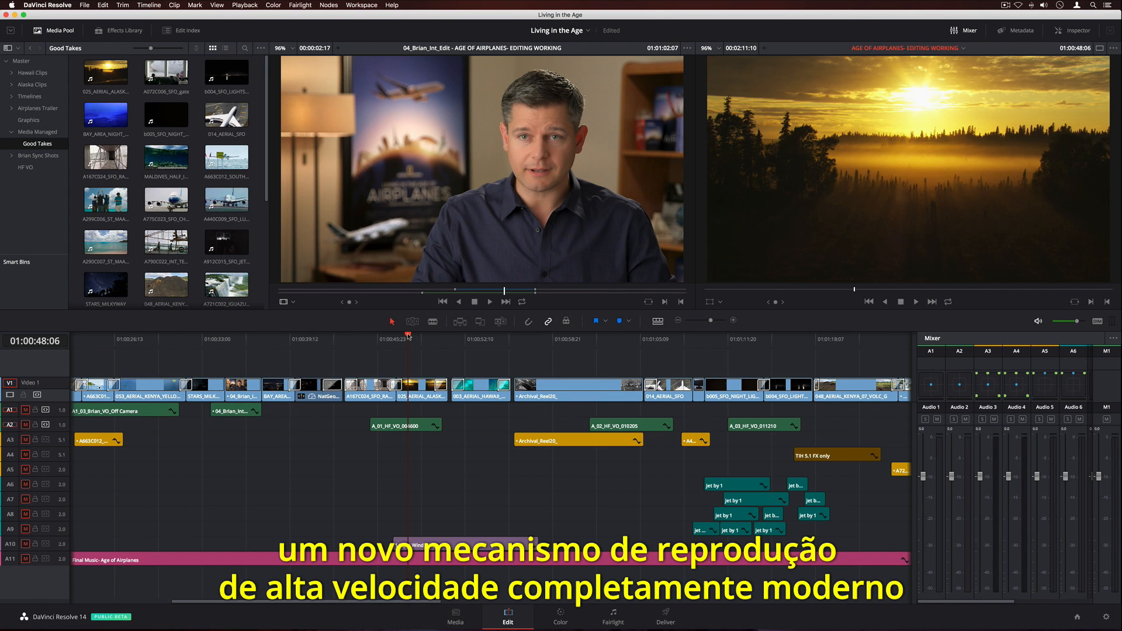
Scrub the timeline playhead forward from 01:00:48:06, and review the edit with forward and reverse playback.
left_click_drag(409, 336, 705, 366)
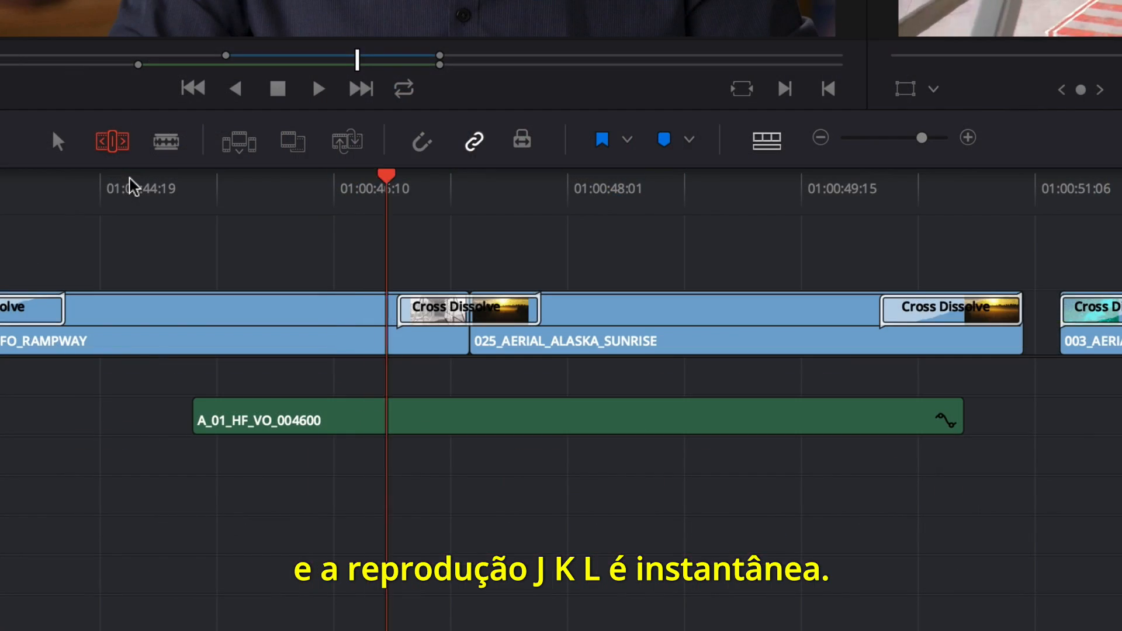
key("l")
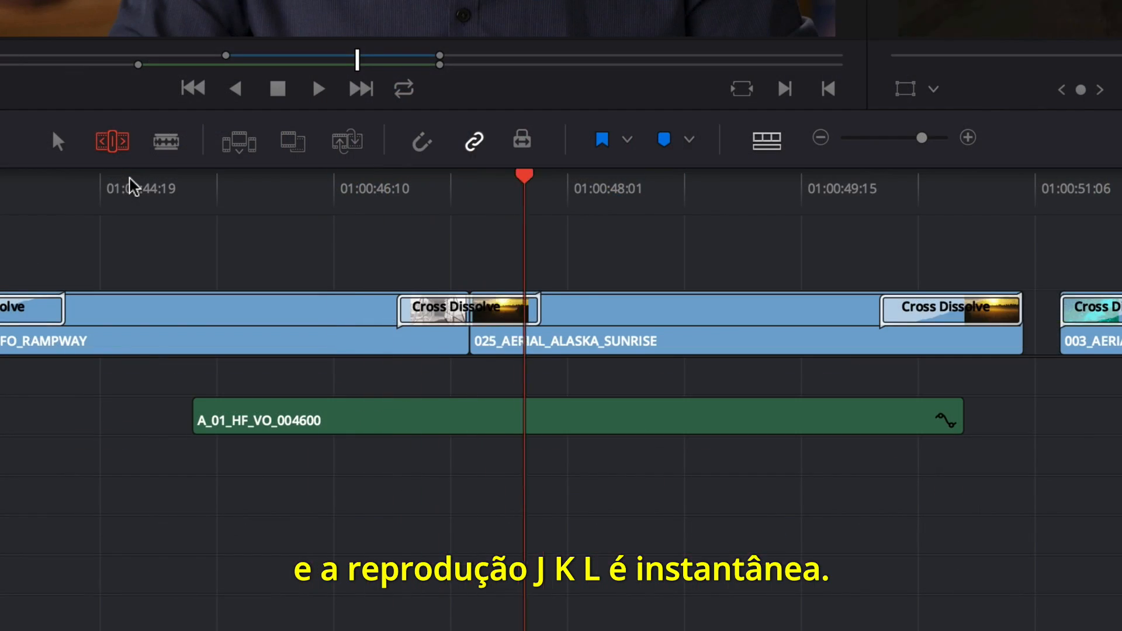
key("j")
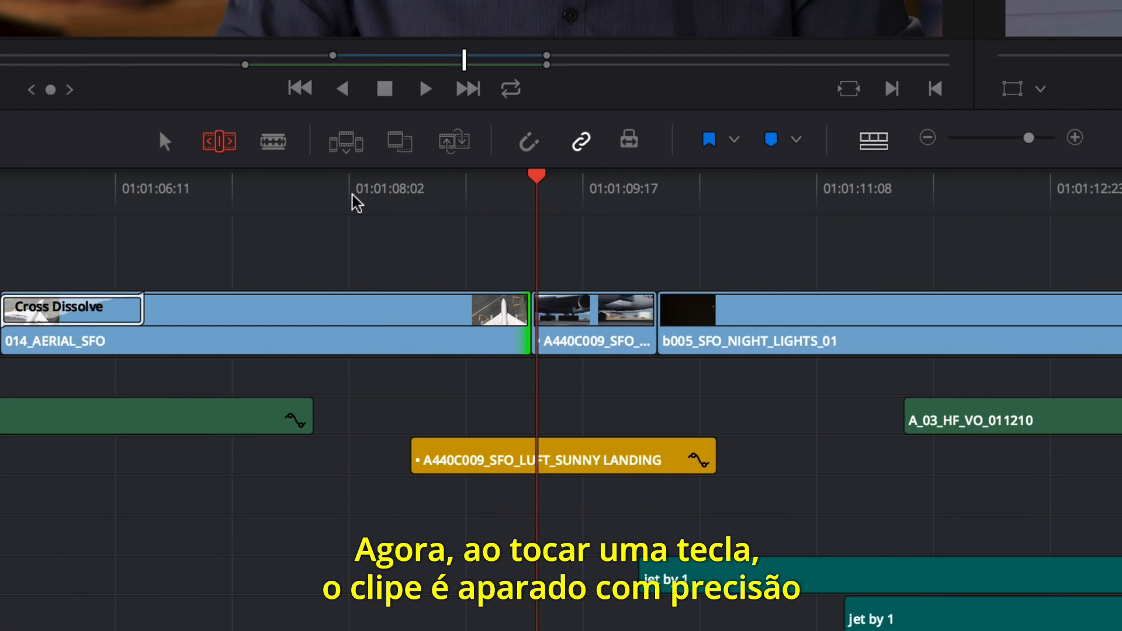
Ripple-trim the end of the first clip before A440C009_SFO, 014_AERIAL_SFO, in single-frame nudges during live playback.
key("j")
key("l")
key("period")
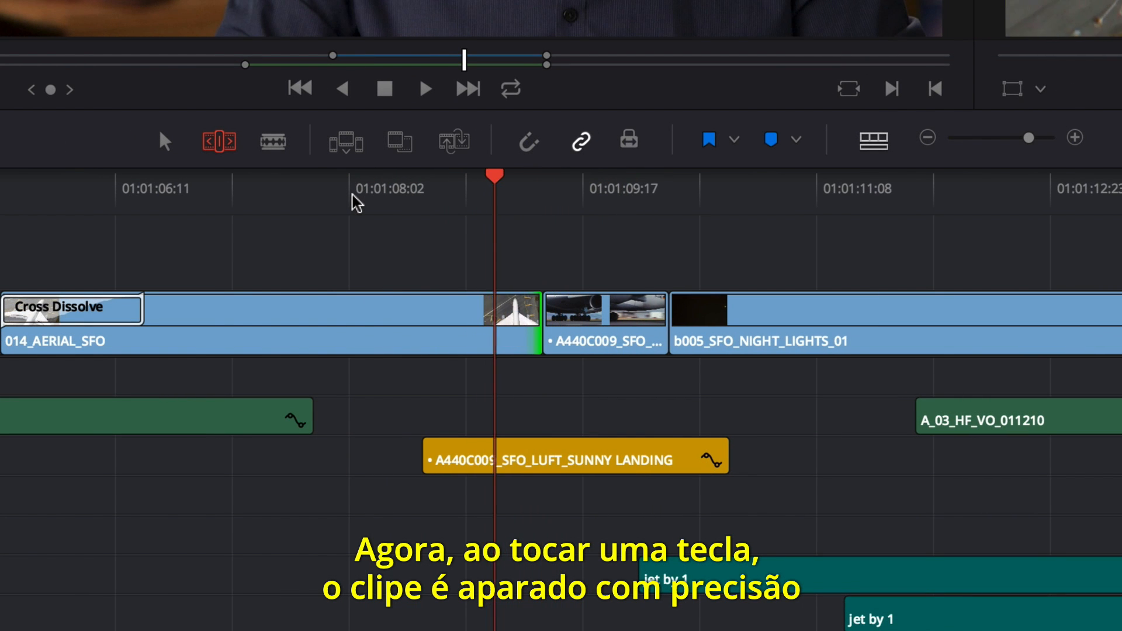
key("comma")
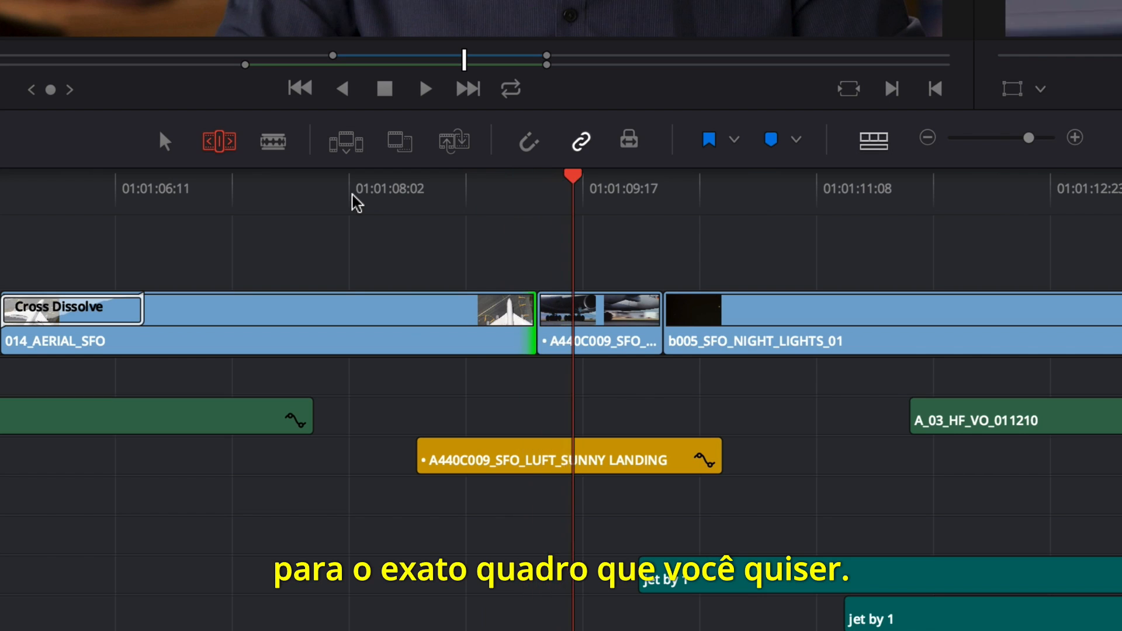
key("comma")
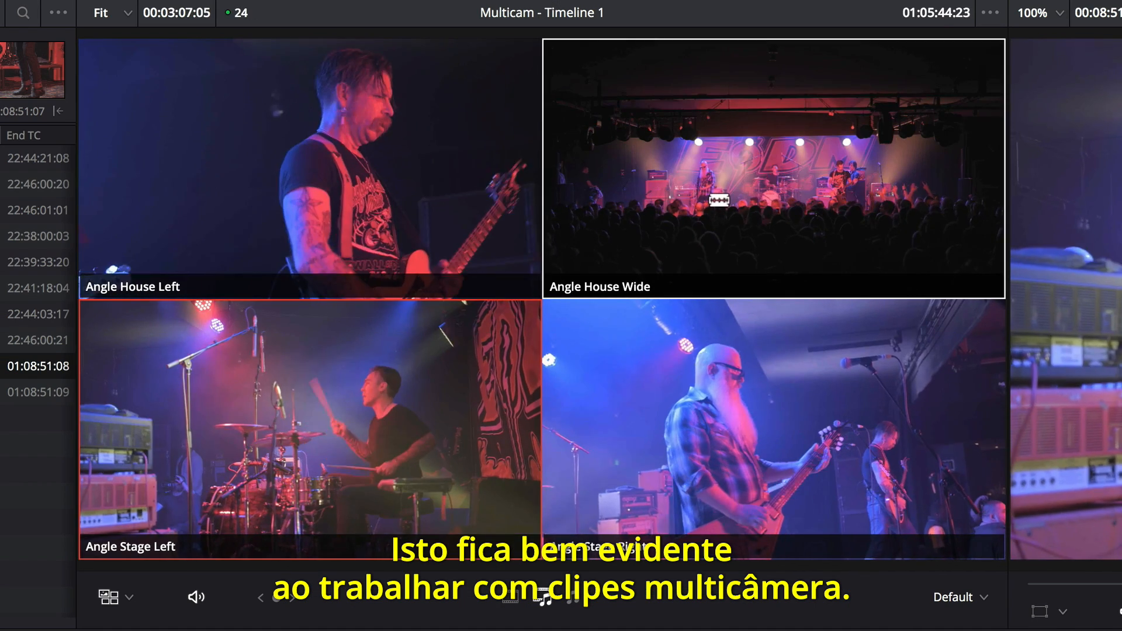
Cut the playing multicam clip to Angle House Left and on to Angle Stage Left.
left_click(403, 172)
left_click(429, 346)
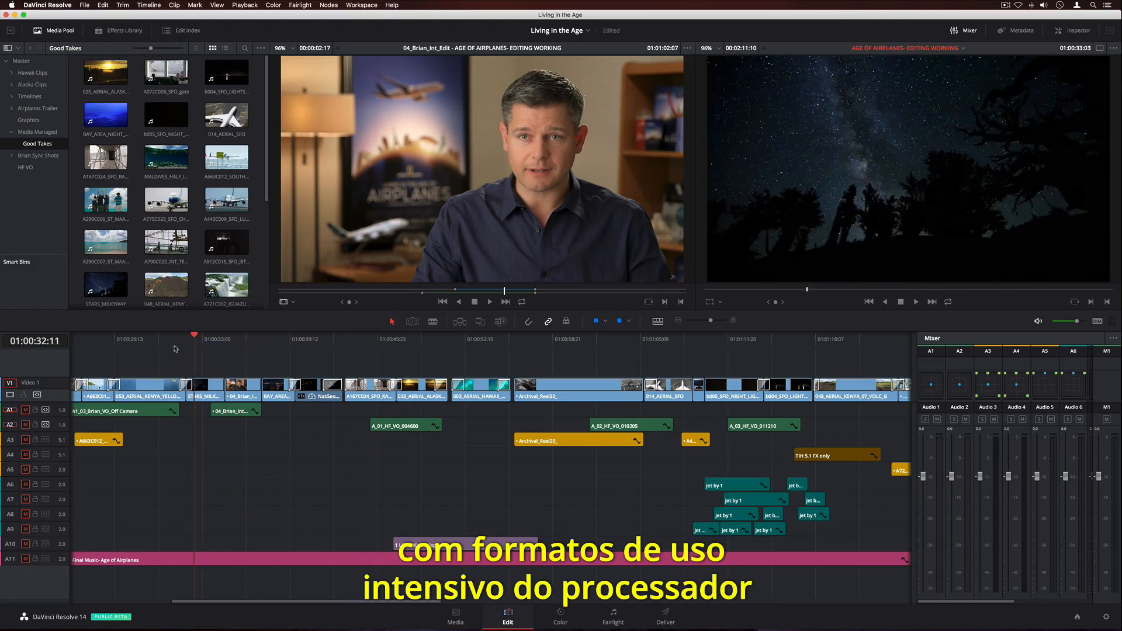
left_click_drag(174, 349, 378, 376)
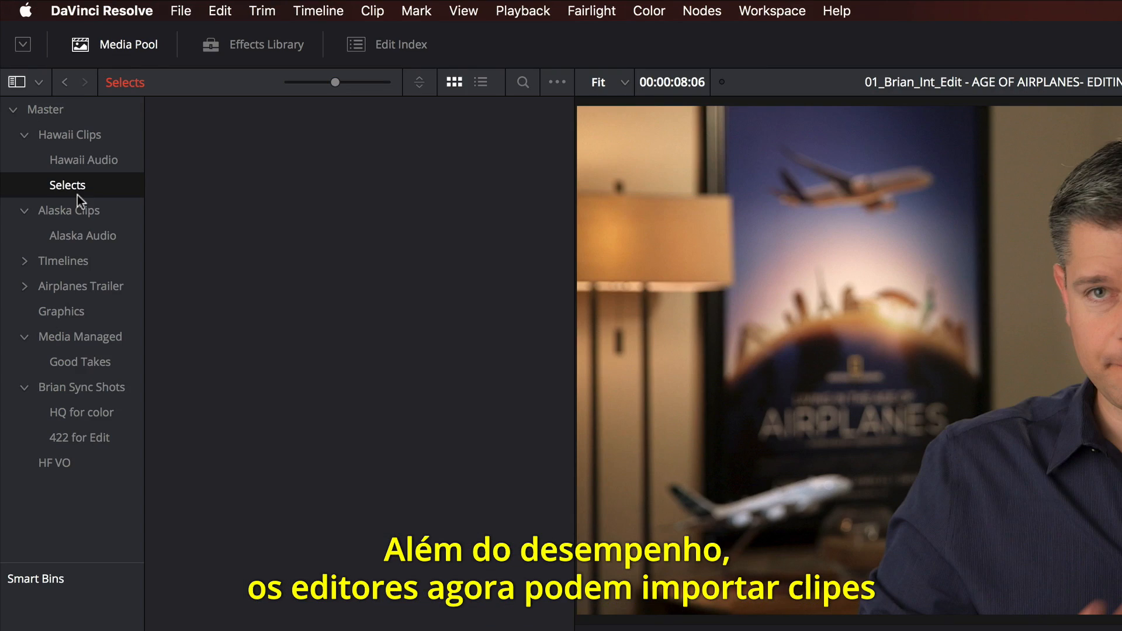
Import all the movie files from the Hawaii Selects folder into the Selects bin.
right_click(76, 192)
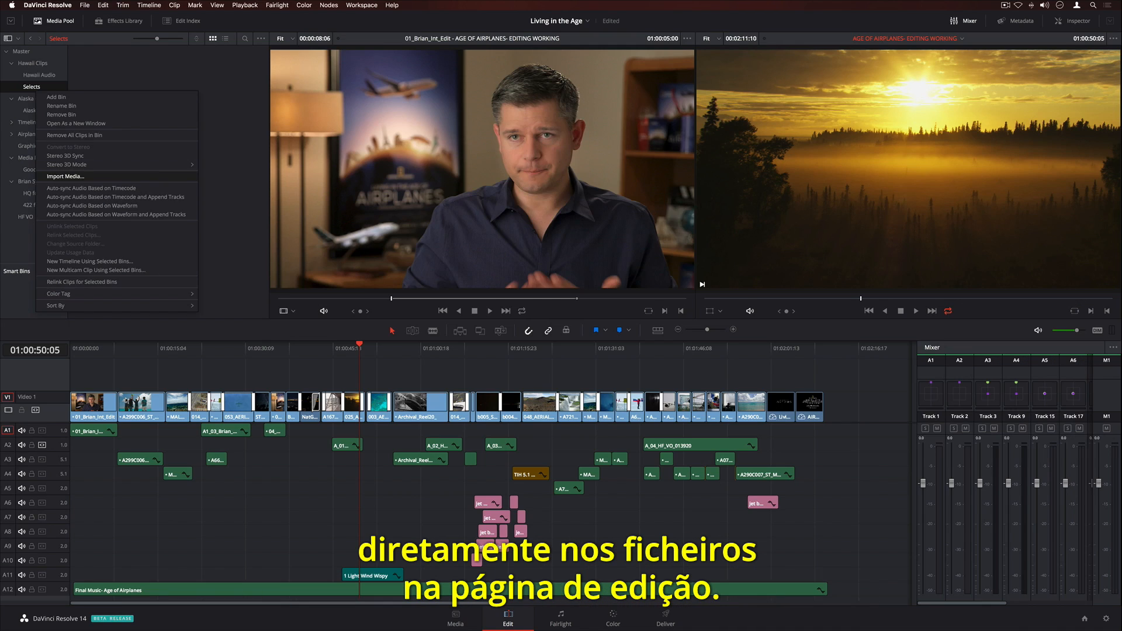
left_click(234, 380)
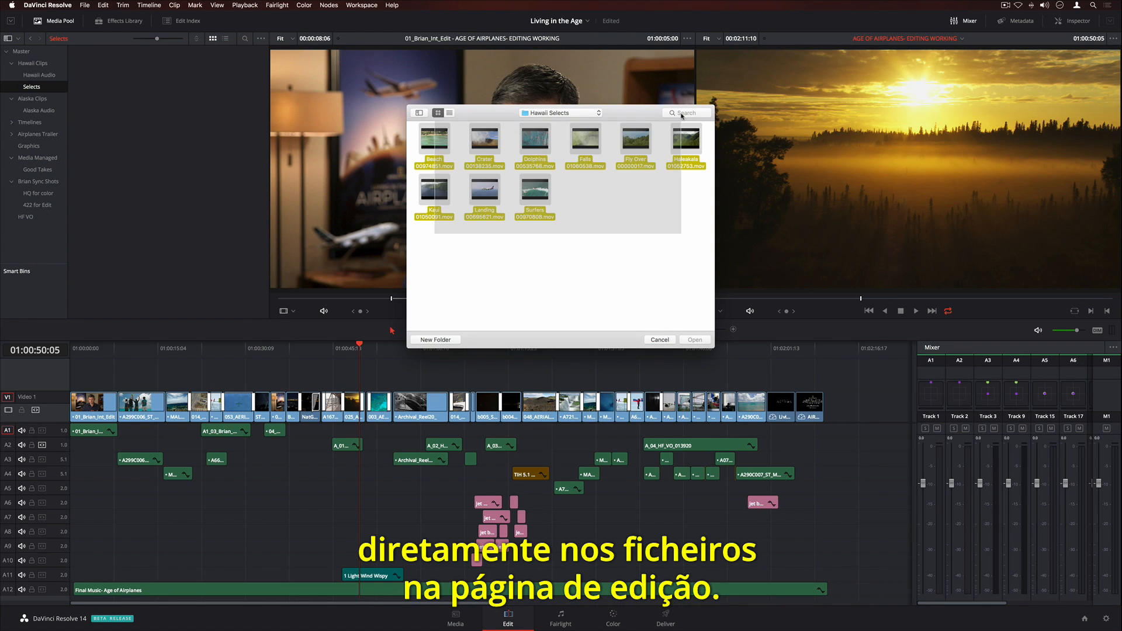
left_click_drag(682, 115, 682, 117)
left_click(695, 340)
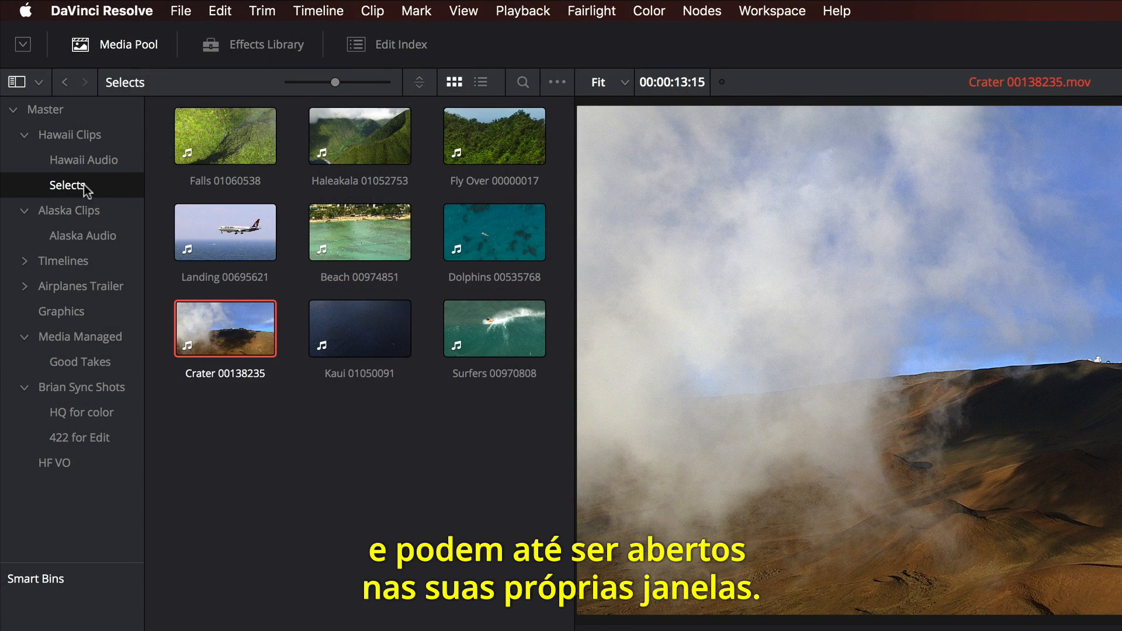
Open the Selects bin in its own floating window, reposition it over the viewers and enlarge its clip thumbnails.
right_click(86, 188)
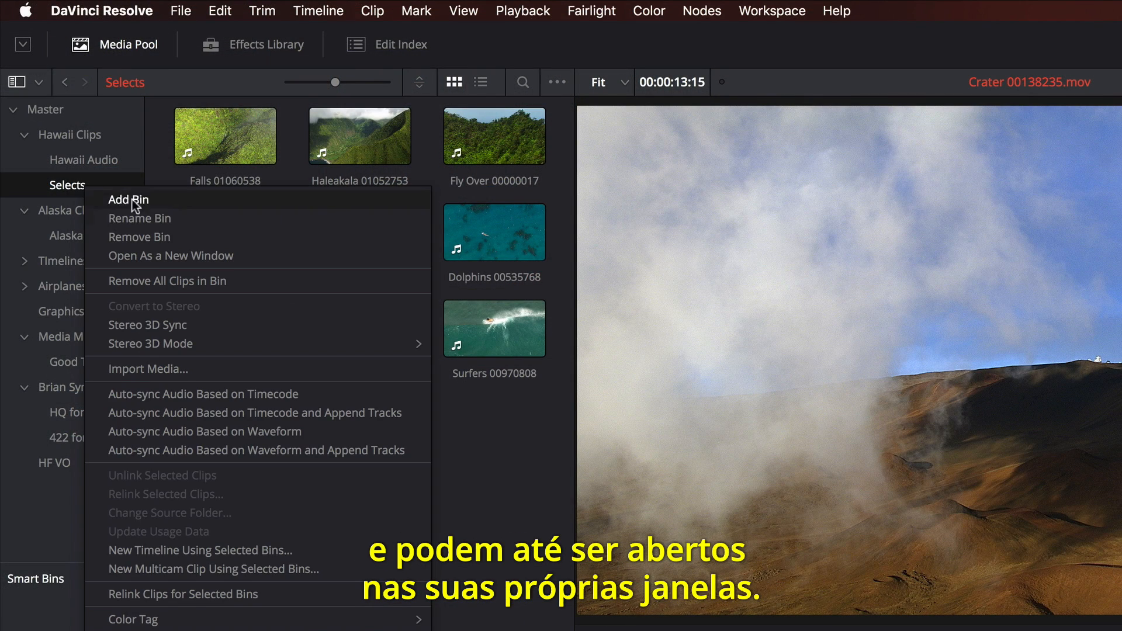
left_click(219, 261)
left_click_drag(408, 195, 364, 96)
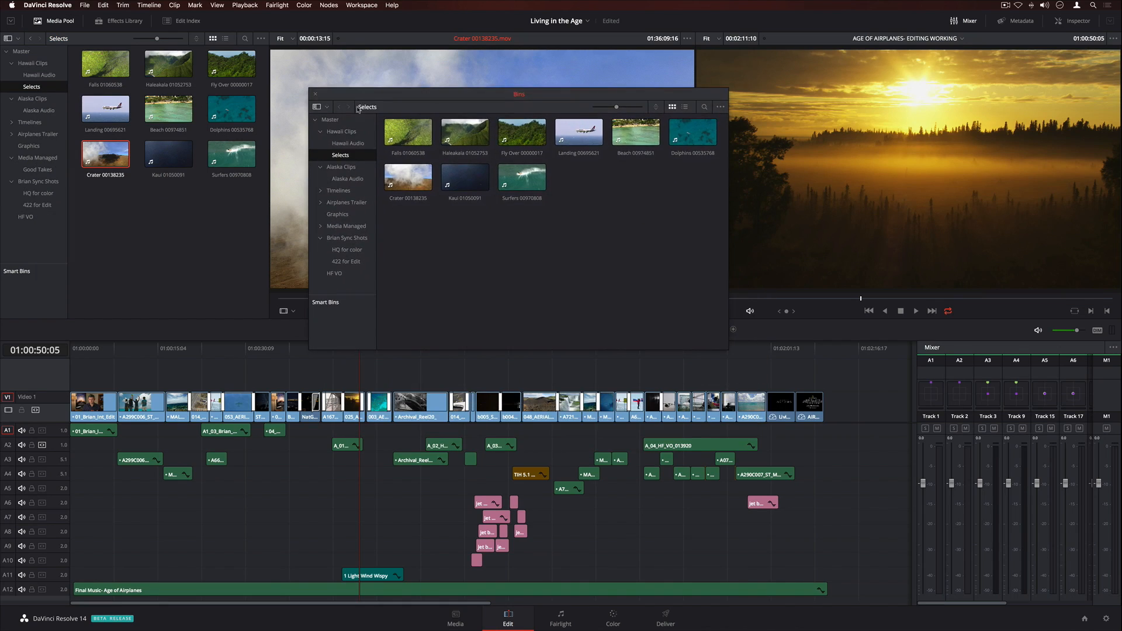
left_click_drag(617, 107, 641, 107)
Save the current screen layout as a preset.
left_click(328, 13)
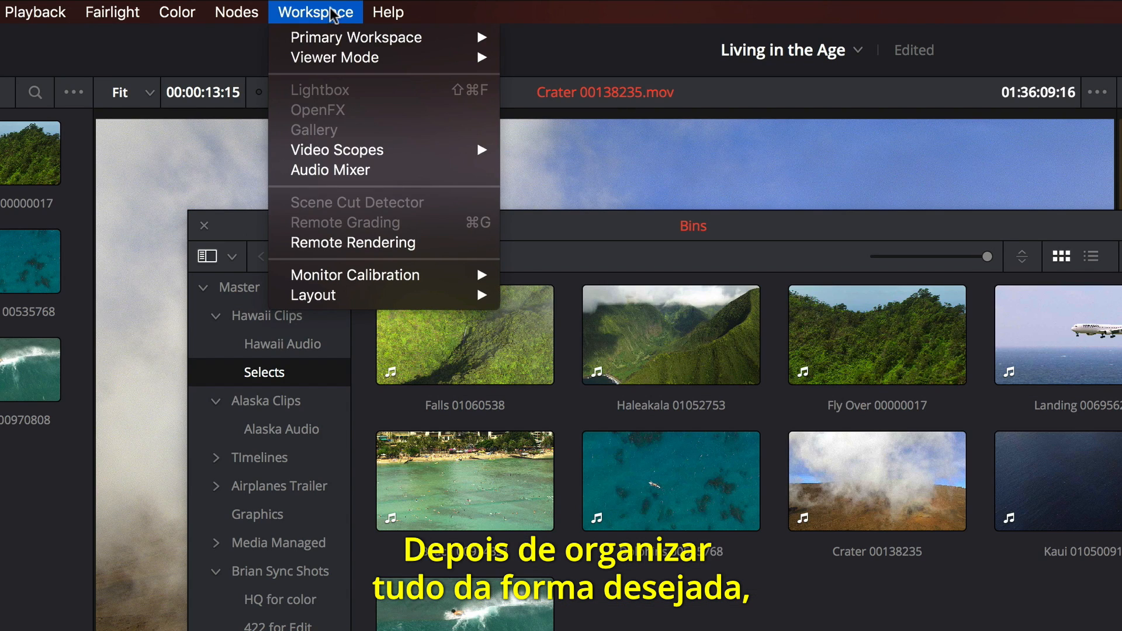
mouse_move(460, 294)
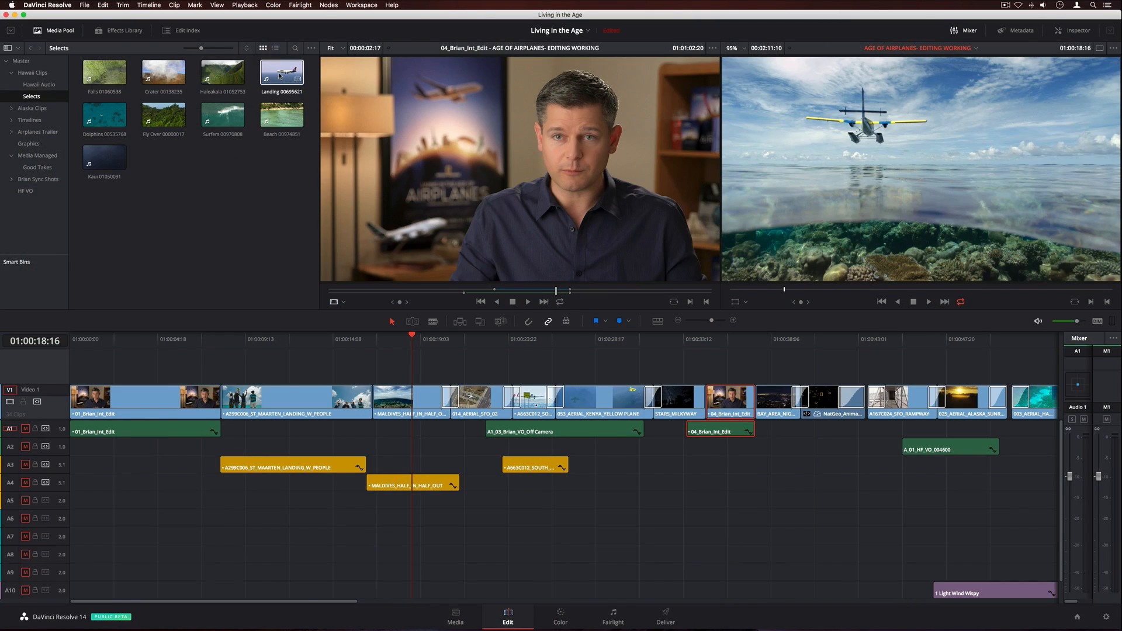
Load the Landing 00695621 clip into the source viewer and add only its video to the timeline above Video 1.
left_click(280, 75)
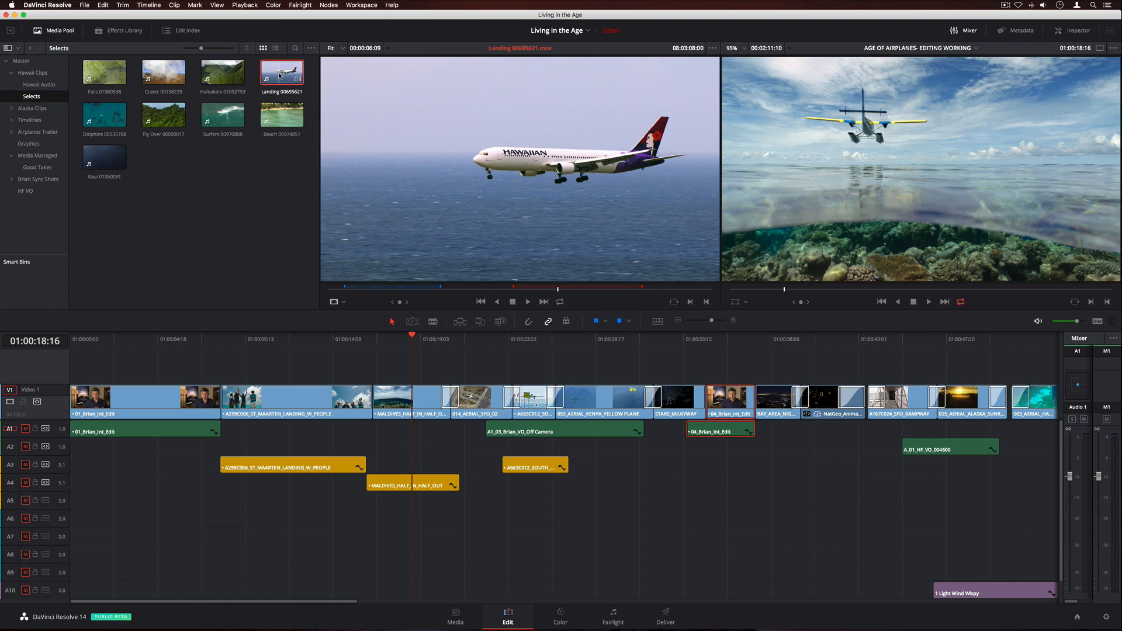
mouse_move(340, 113)
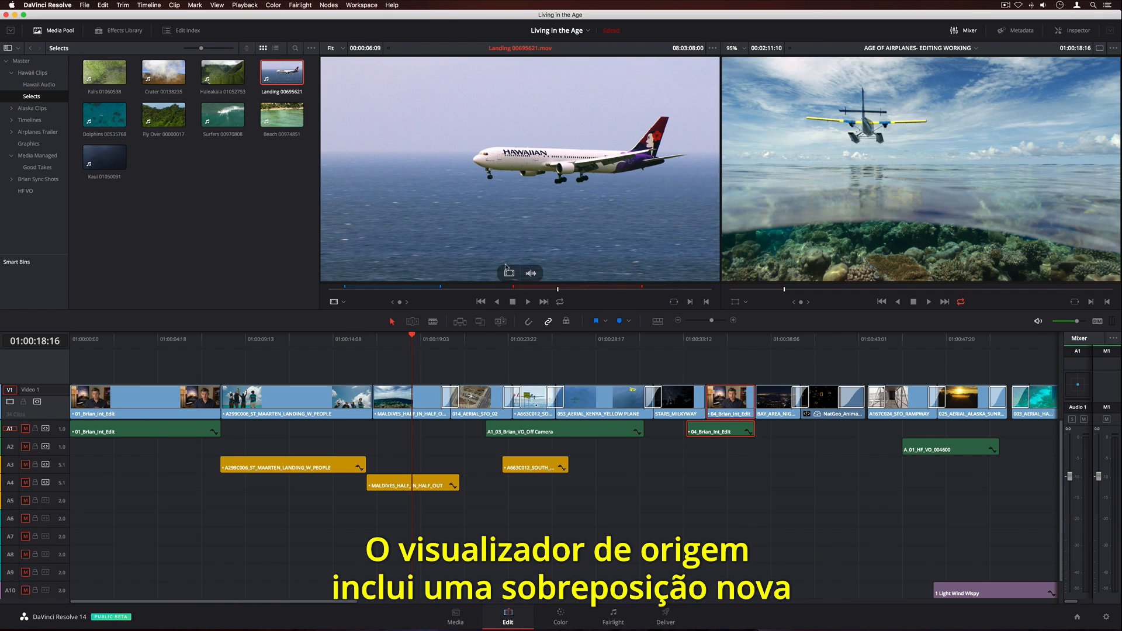
left_click_drag(507, 268, 449, 362)
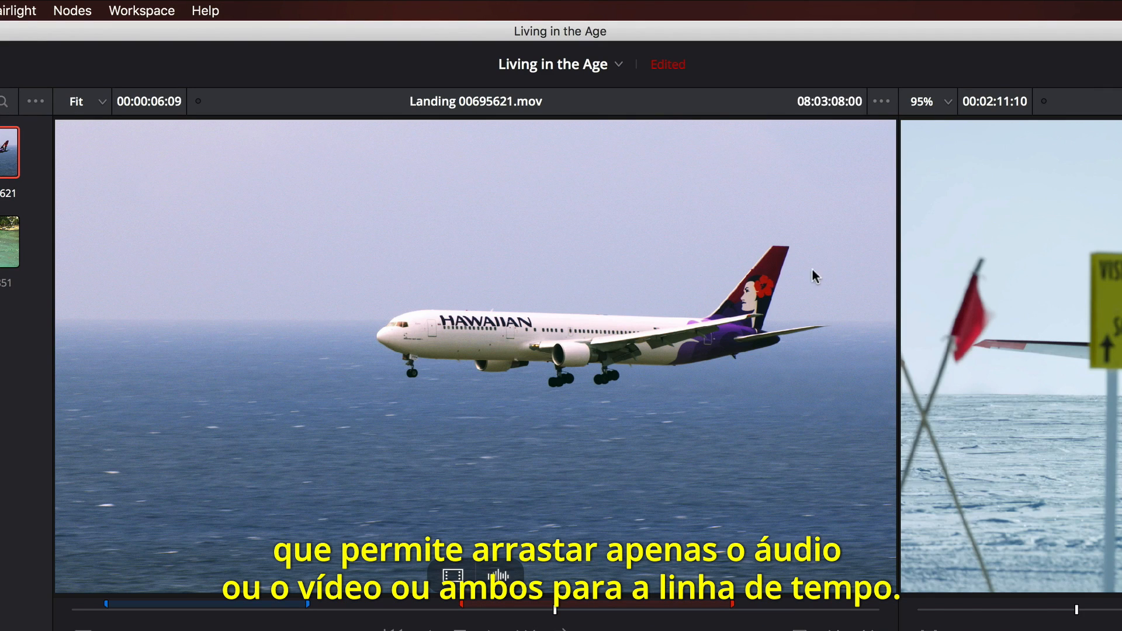
Turn on marker overlays in the source viewer and review the clip's HAL Landing 1 and HAL Landing 2 markers in list view.
left_click(712, 48)
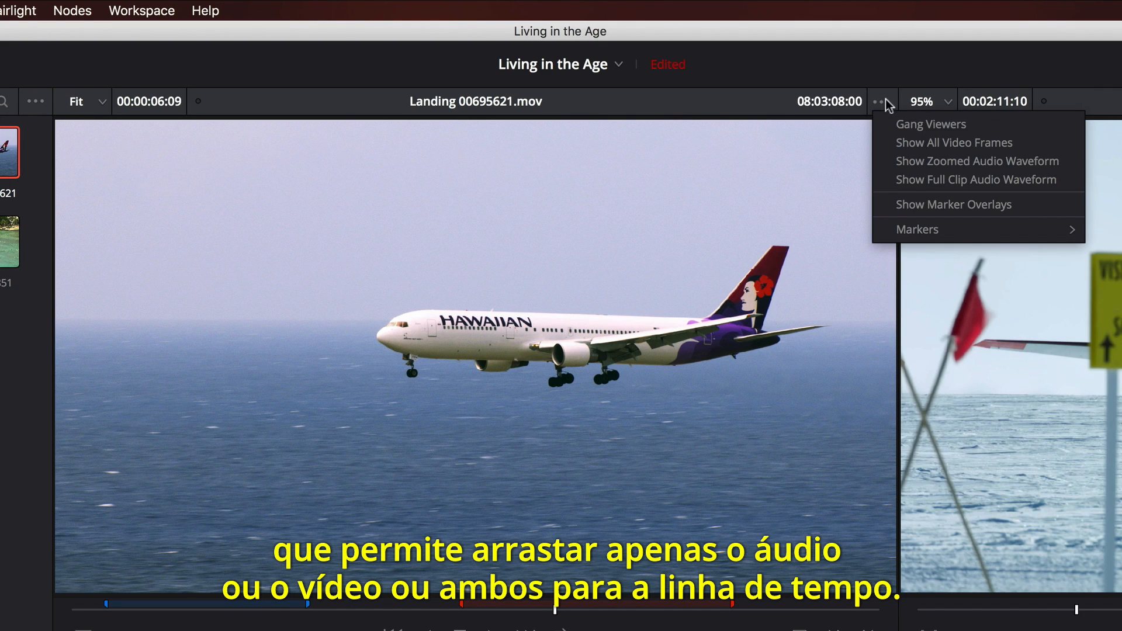
left_click(1010, 207)
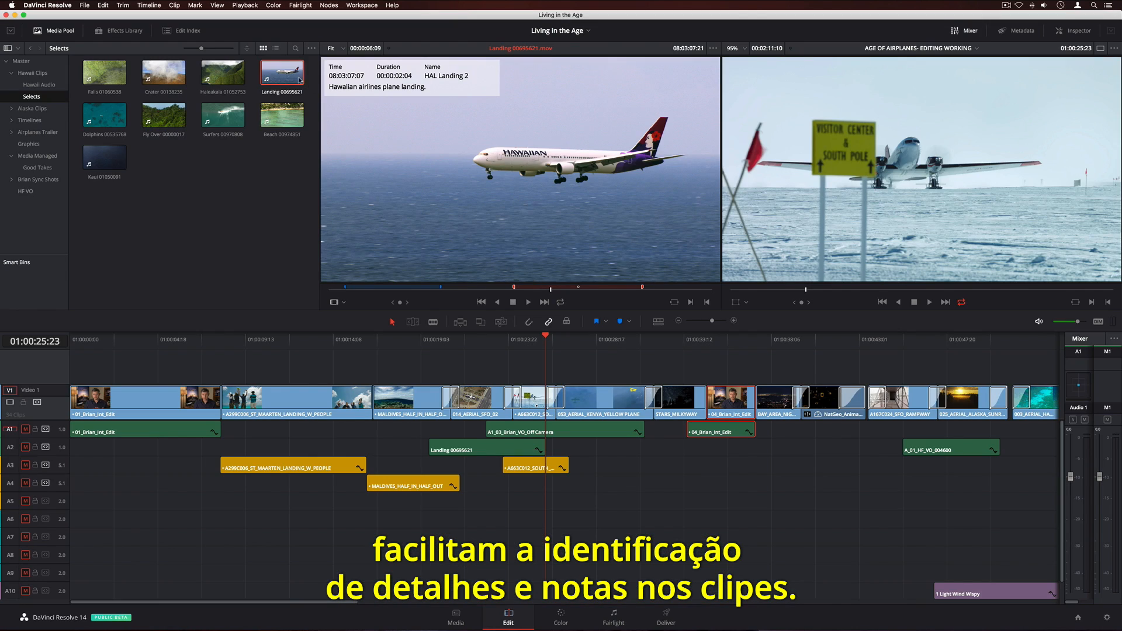
left_click(276, 49)
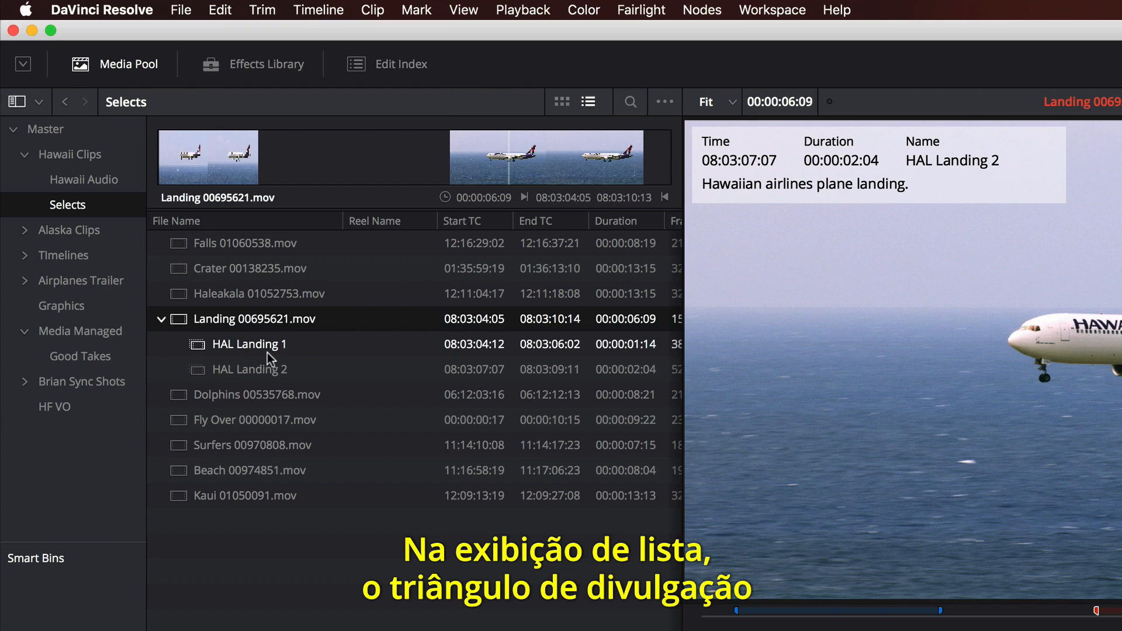
left_click(268, 353)
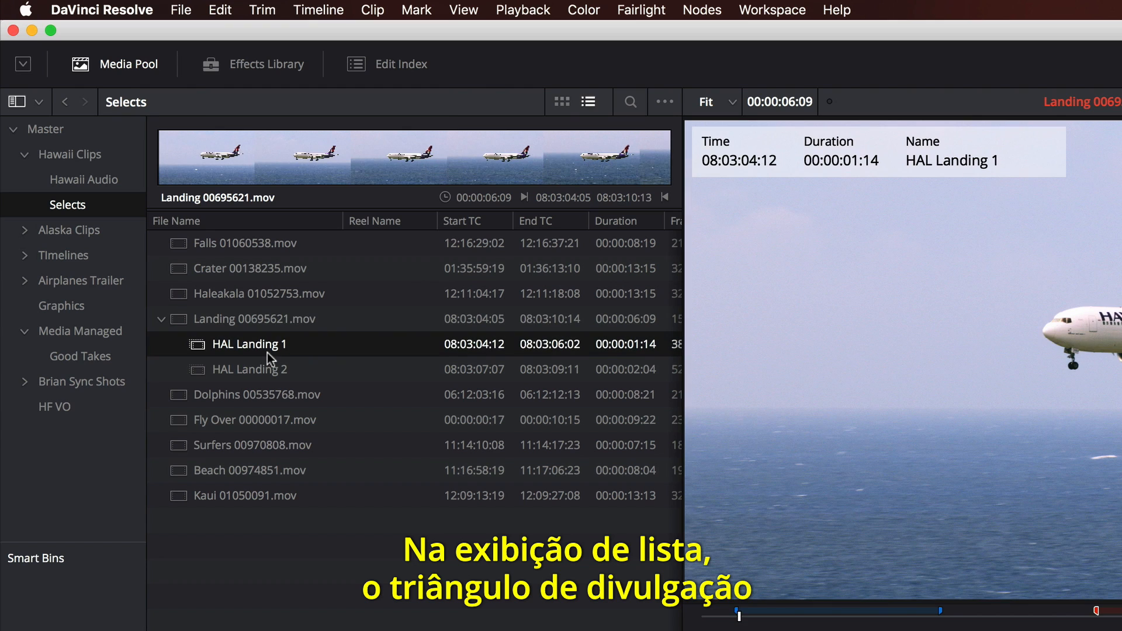
left_click(265, 370)
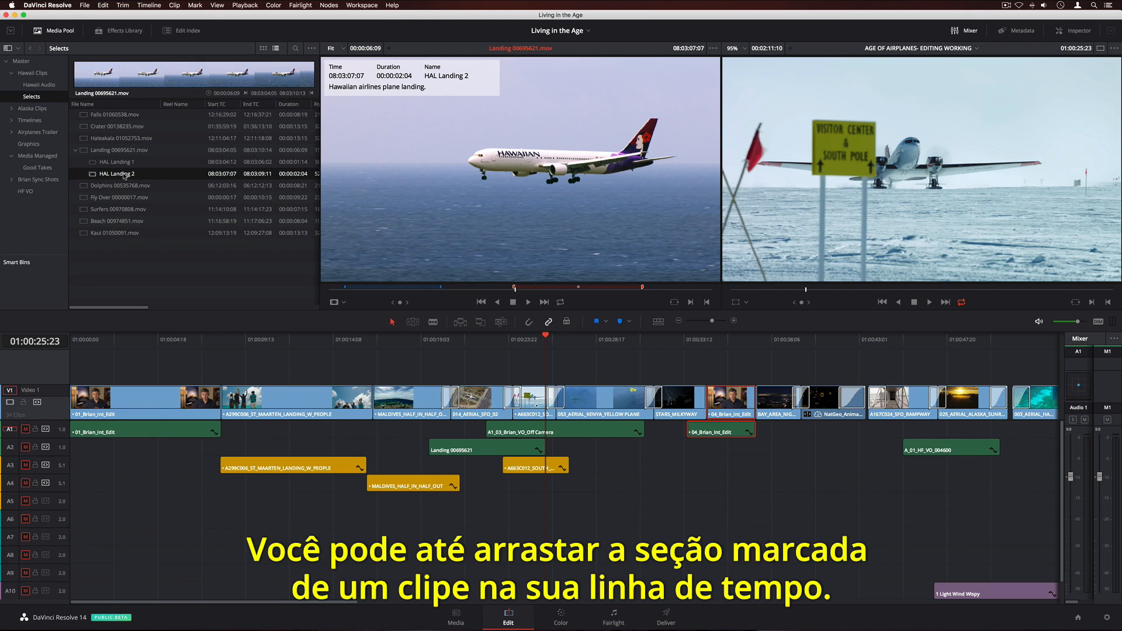
Place the marked HAL Landing 2 section above Video 1, ending at 01:00:21:01, and undo that edit.
left_click_drag(306, 293, 415, 367)
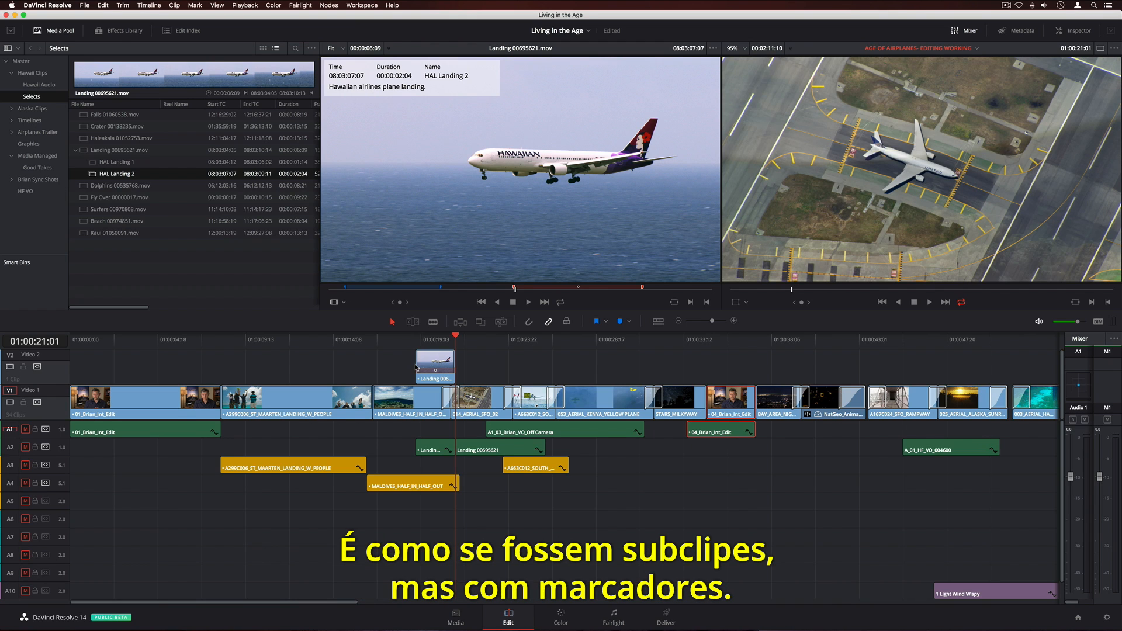
key("super+z")
Open the undo history list and step the timeline back through Drag Clip to an earlier Added Marker state.
left_click(103, 5)
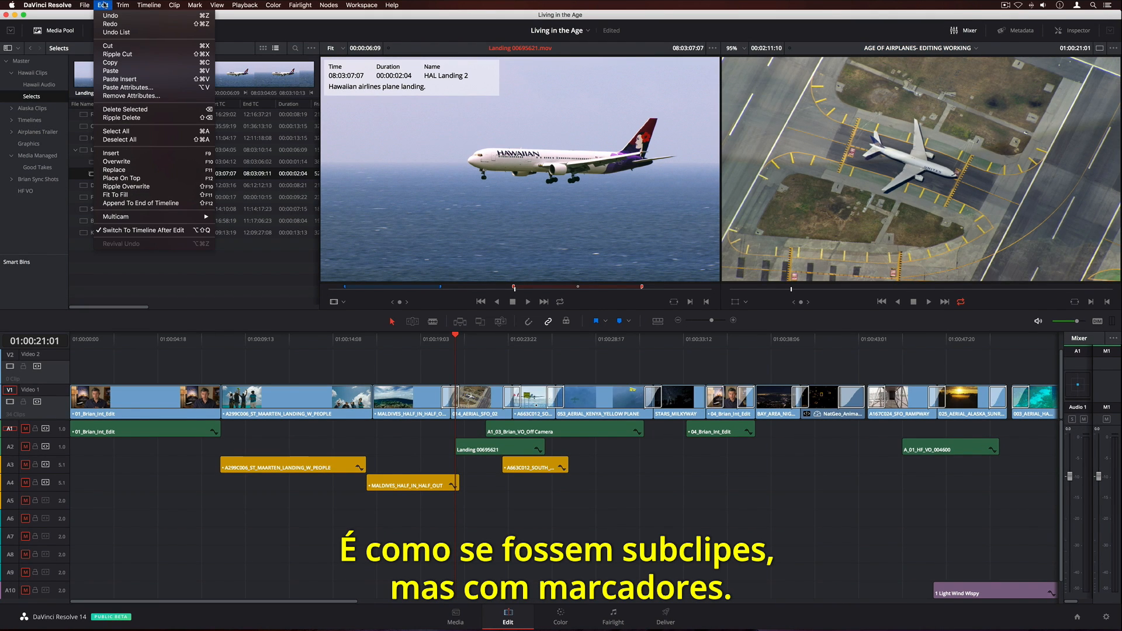
left_click(146, 34)
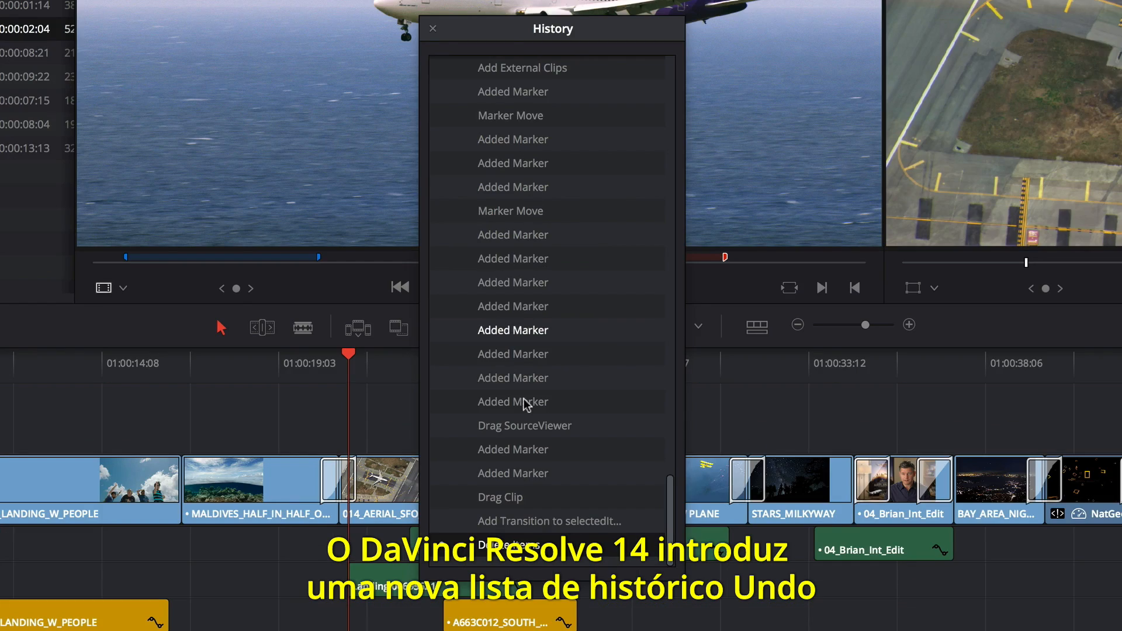
left_click(522, 497)
left_click(523, 432)
left_click(517, 330)
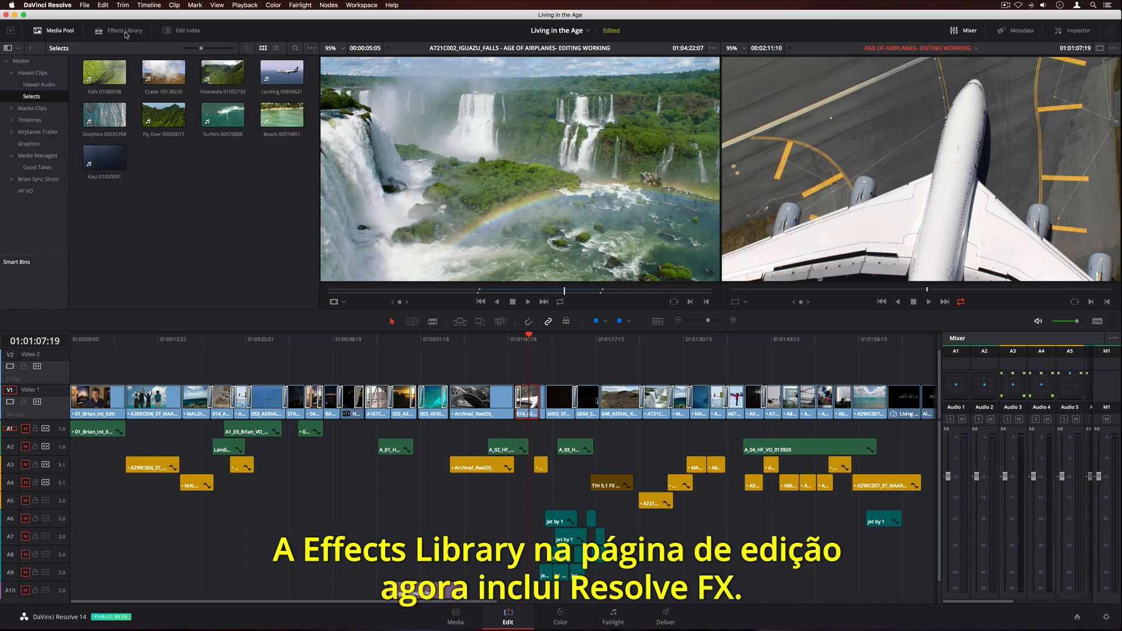
Apply the Gaussian Blur OpenFX filter to the 014_AERIAL_SFO clip at the playhead and open its parameters in the Inspector.
left_click(124, 31)
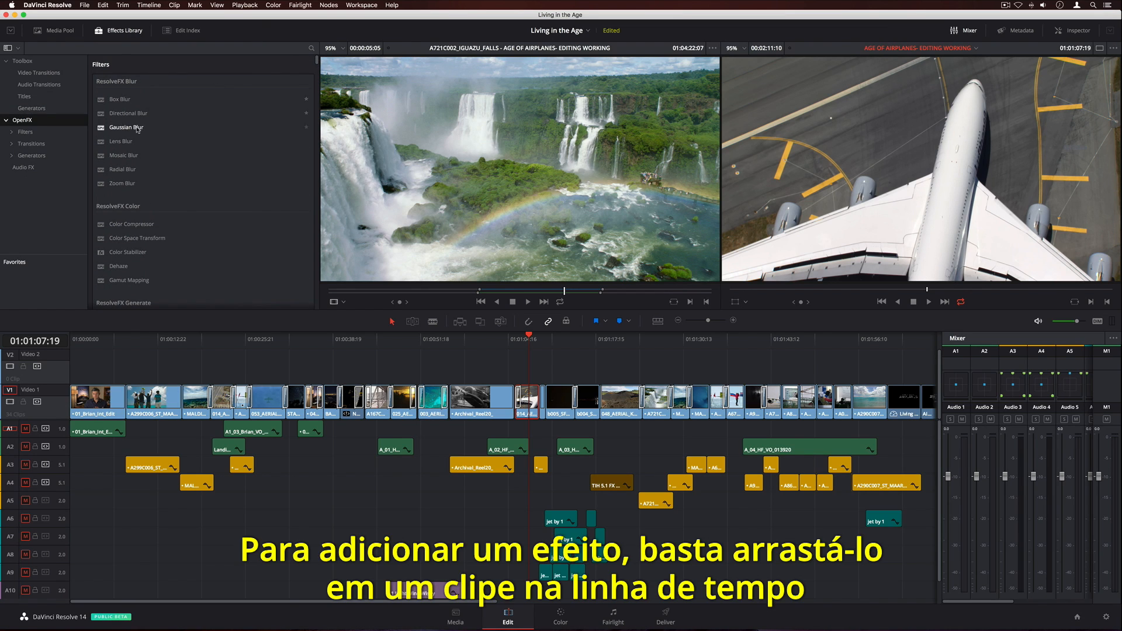
left_click_drag(416, 308, 526, 399)
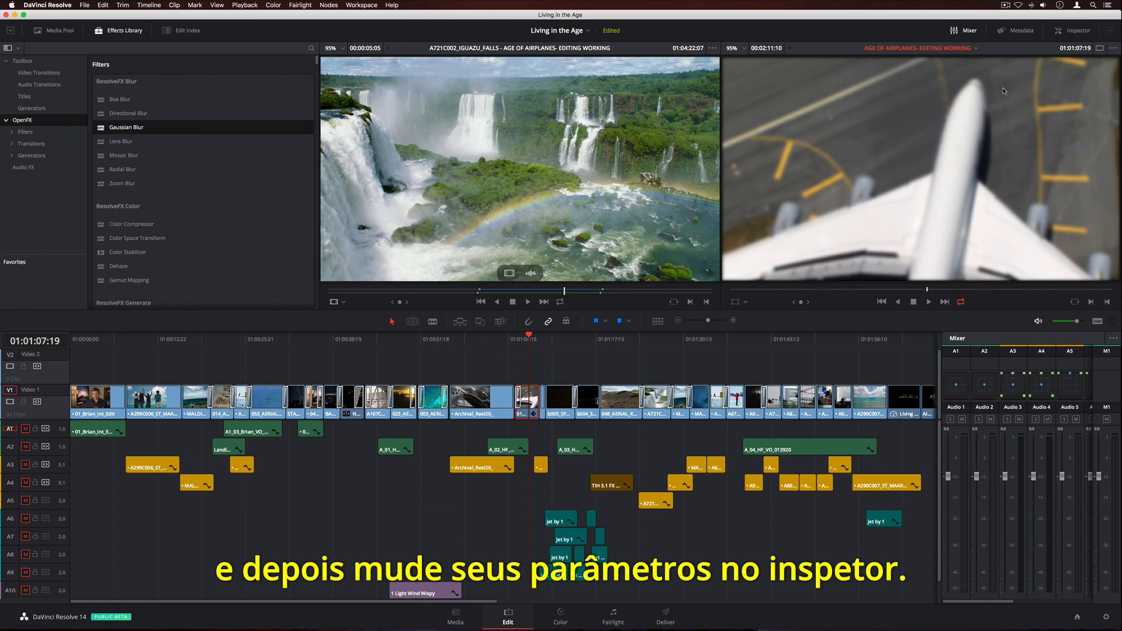
left_click(1074, 30)
left_click(1051, 66)
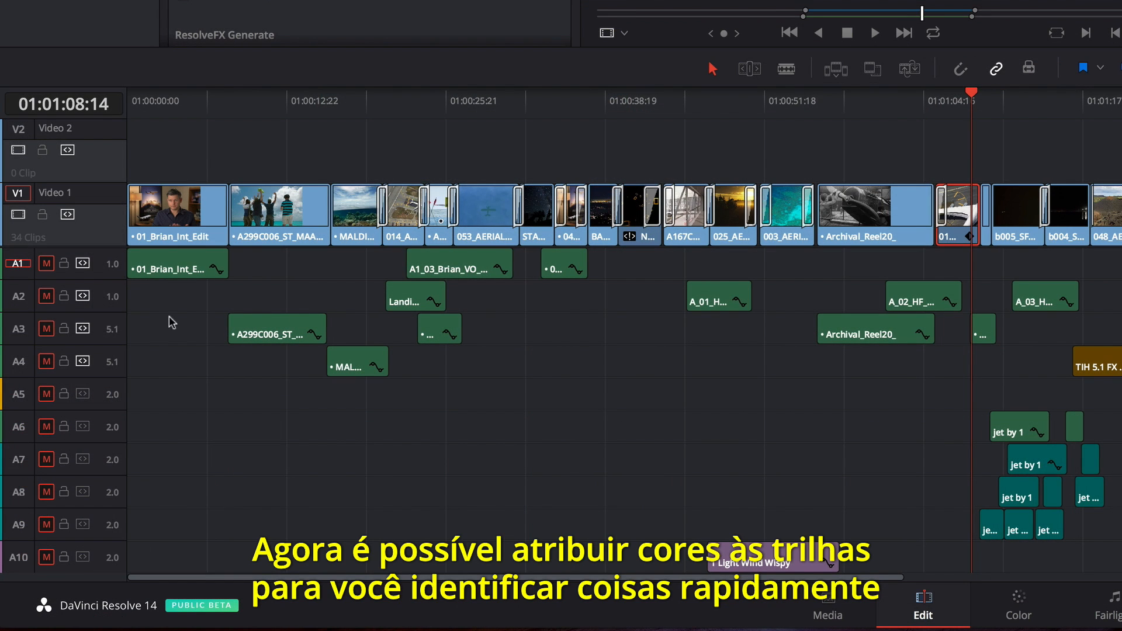
Change the color of audio track A3 to Apricot.
right_click(22, 330)
mouse_move(120, 471)
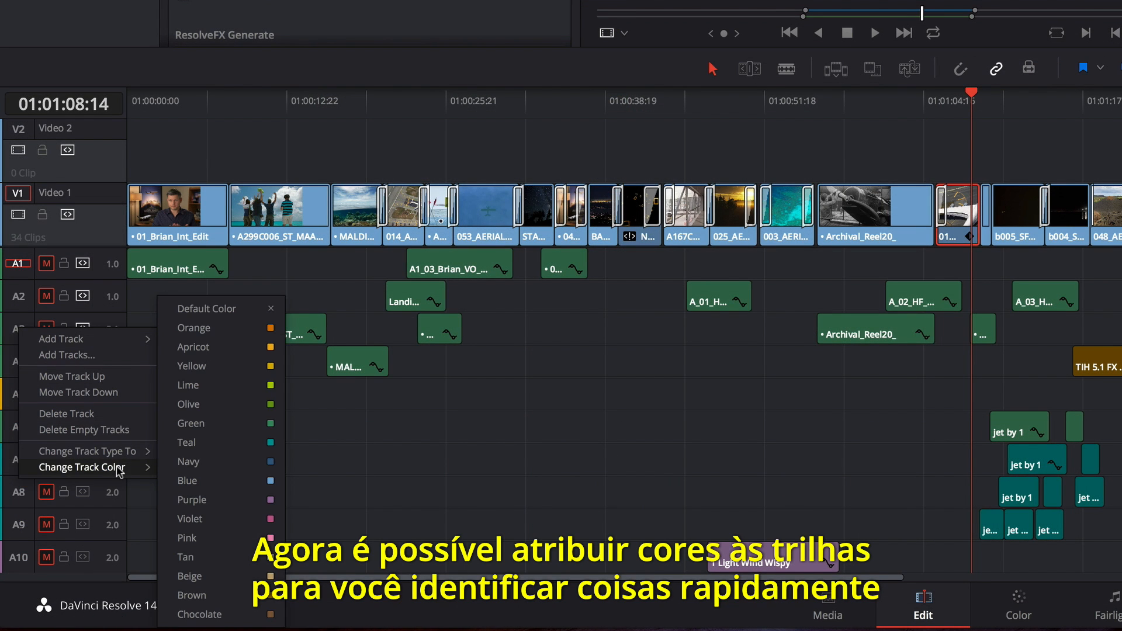
left_click(224, 346)
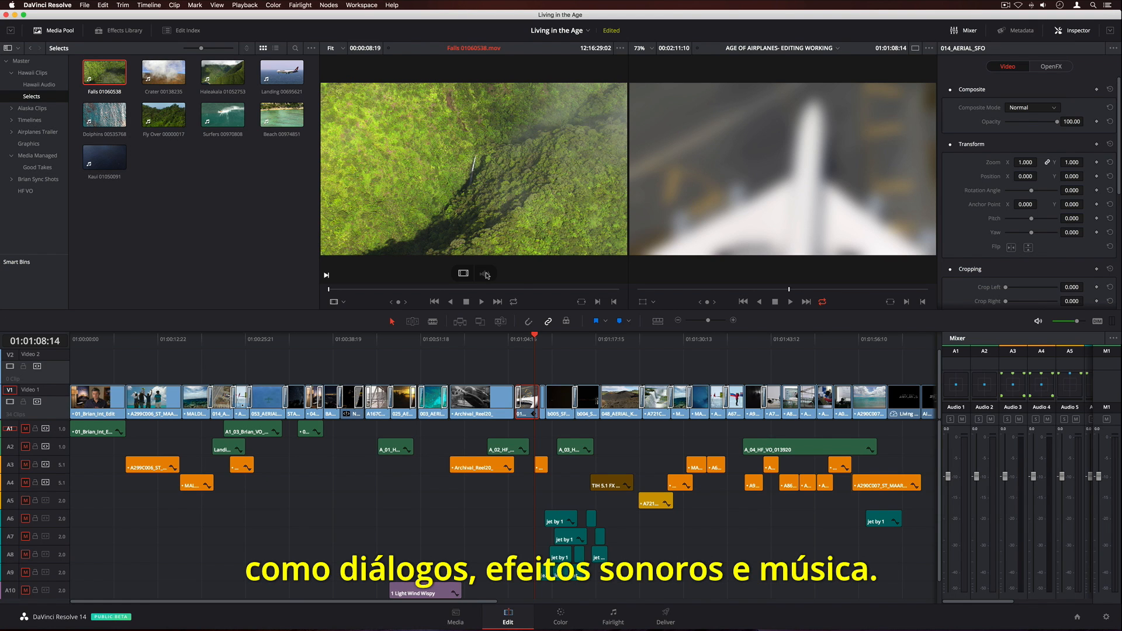
left_click_drag(487, 276, 330, 481)
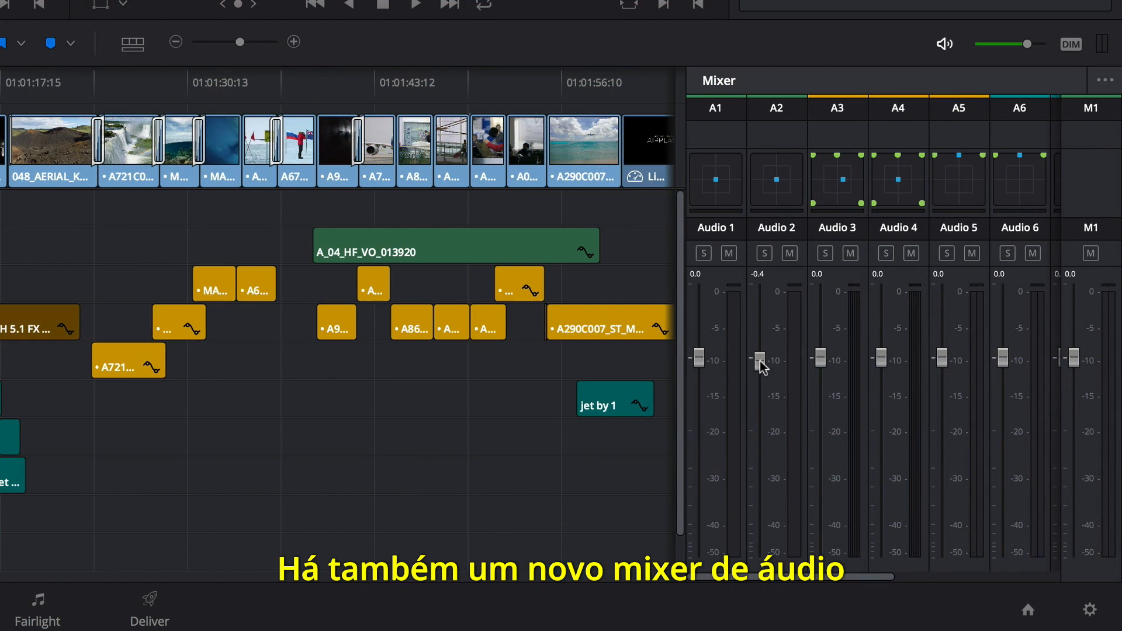
Reset the Audio 2 fader to 0.0, and enable the A_02_HF_VO_010205 equalizer with Band 2 lowered at about 4.62 kHz.
double_click(760, 358)
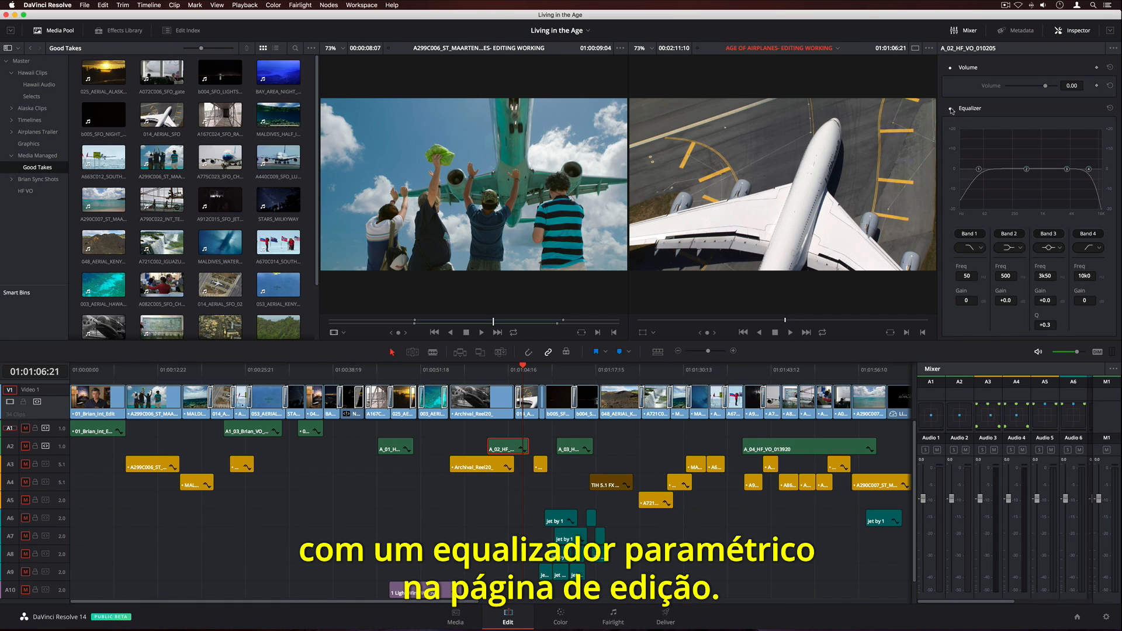
left_click(951, 109)
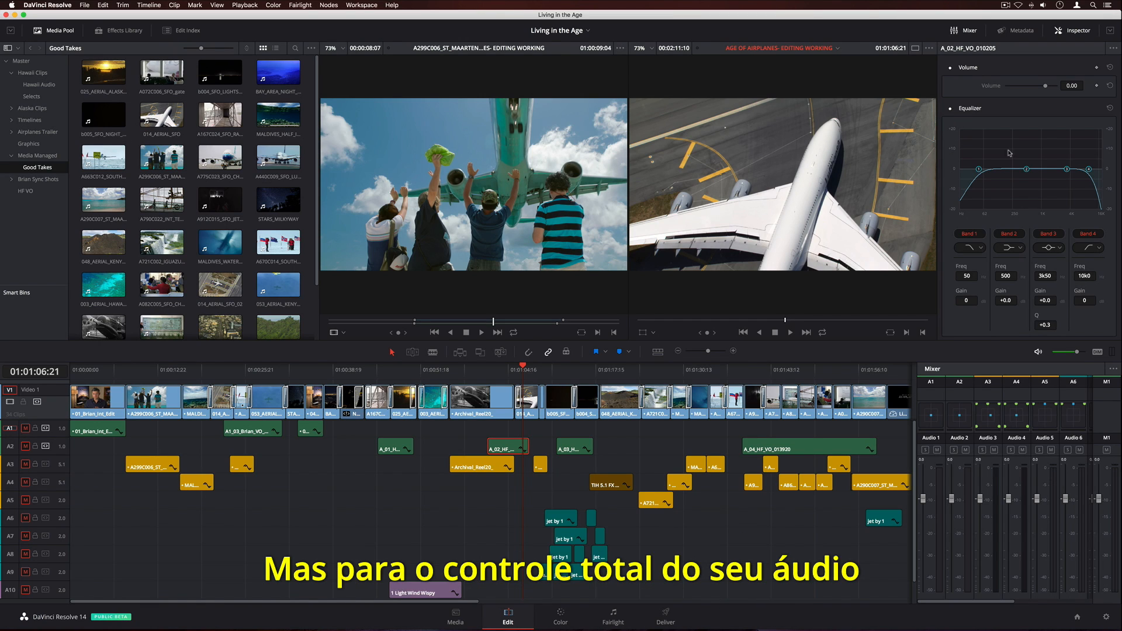
left_click_drag(1027, 170, 1070, 191)
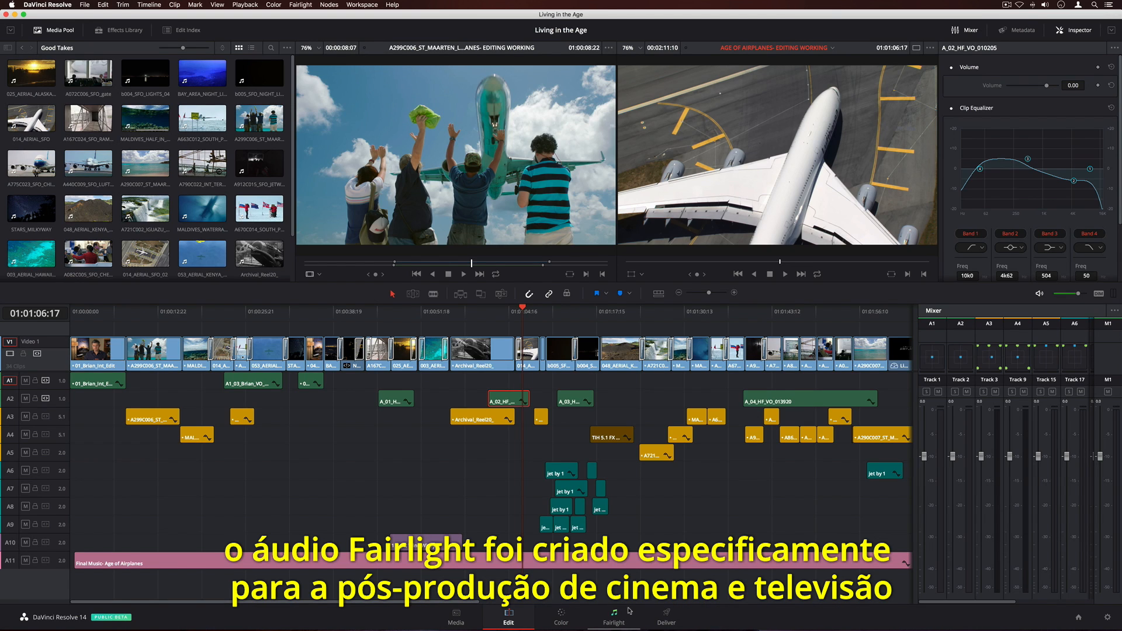
Switch to the Fairlight page for the current timeline.
left_click(628, 611)
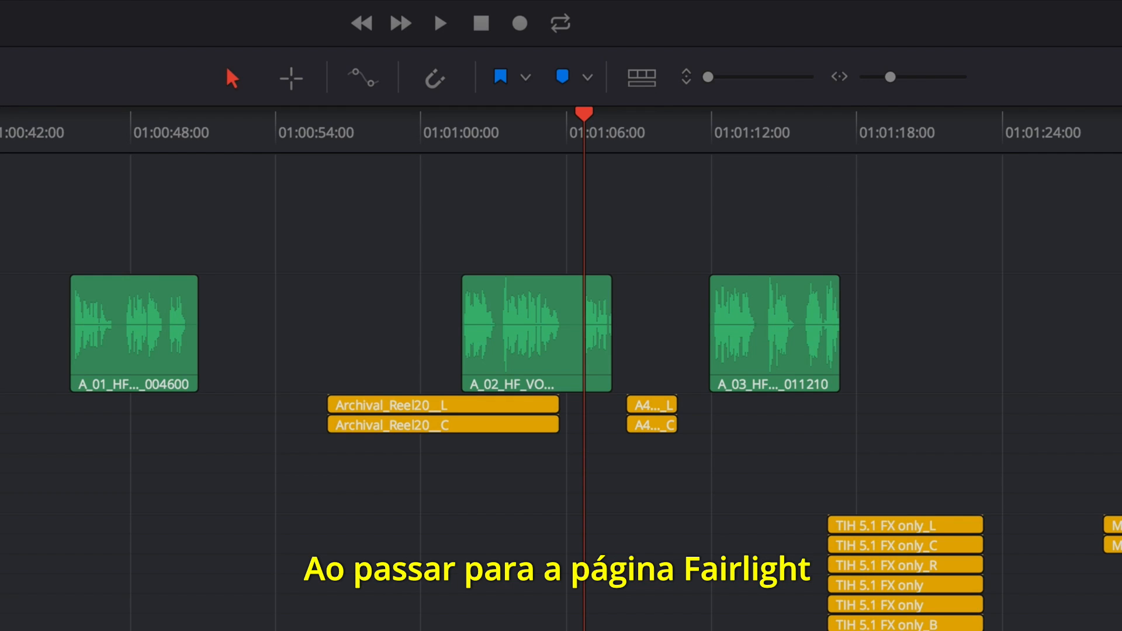
Set the timeline's timecode display format to H/M/S/Frame/SubFrame/Samples.
key("space")
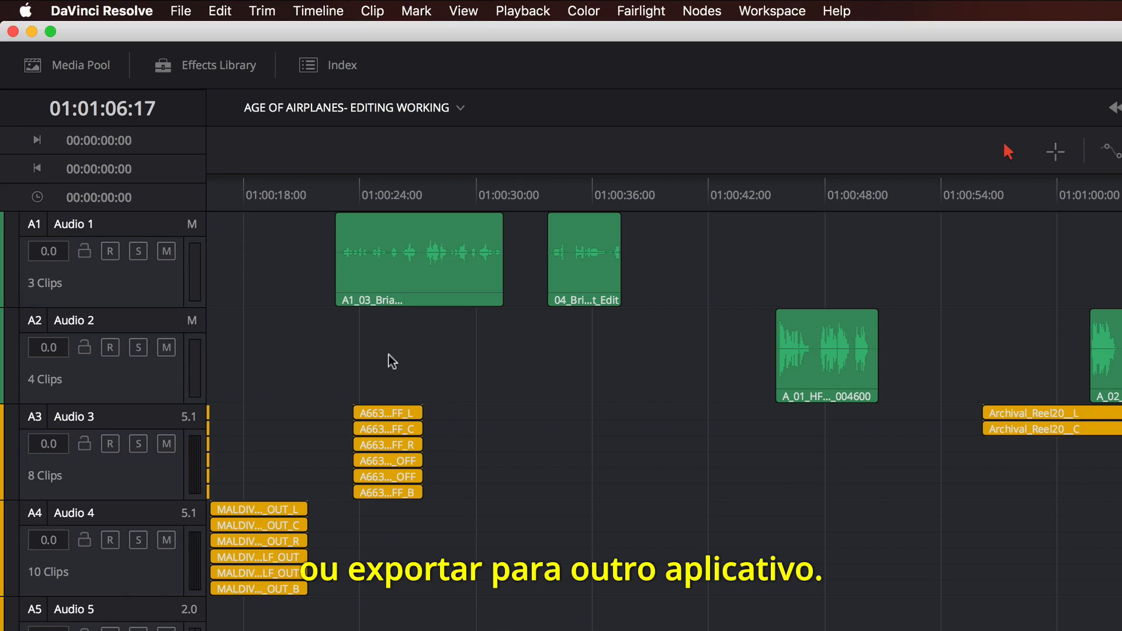
left_click(184, 120)
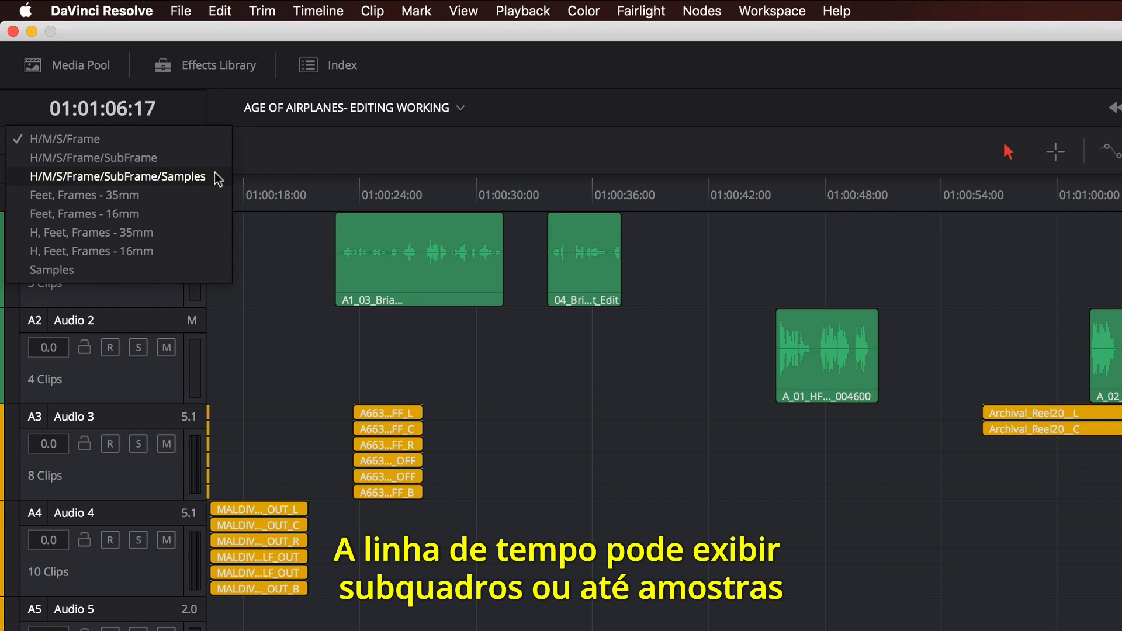
left_click(175, 176)
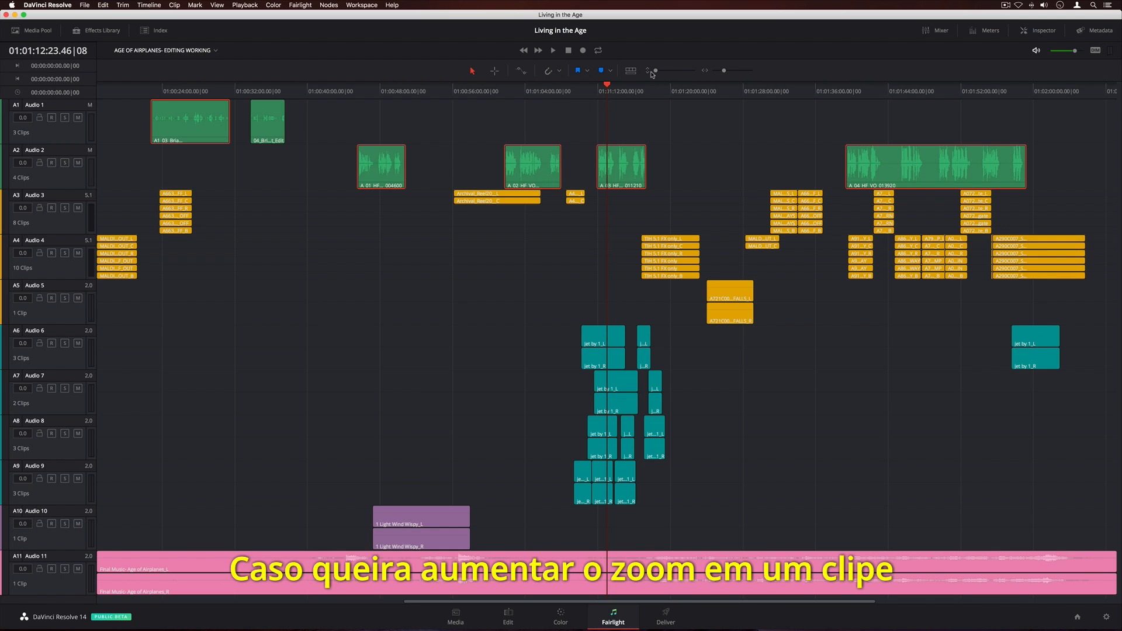
Increase the height of all audio tracks and enable Show Full Waveforms in the timeline view options.
left_click_drag(651, 72, 676, 72)
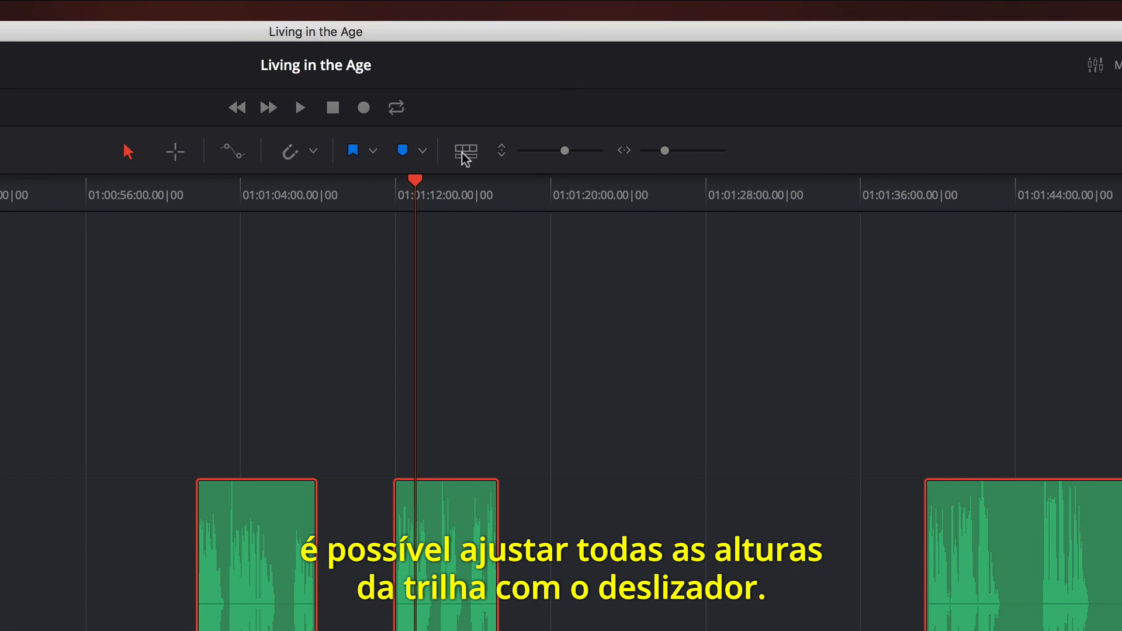
left_click(631, 71)
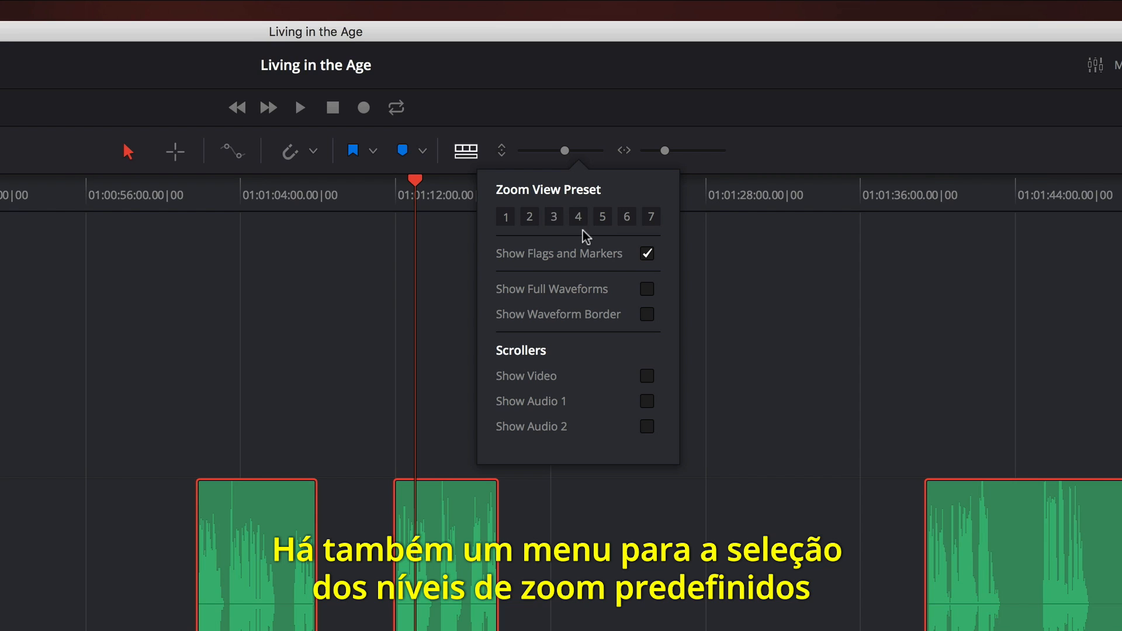
left_click(647, 289)
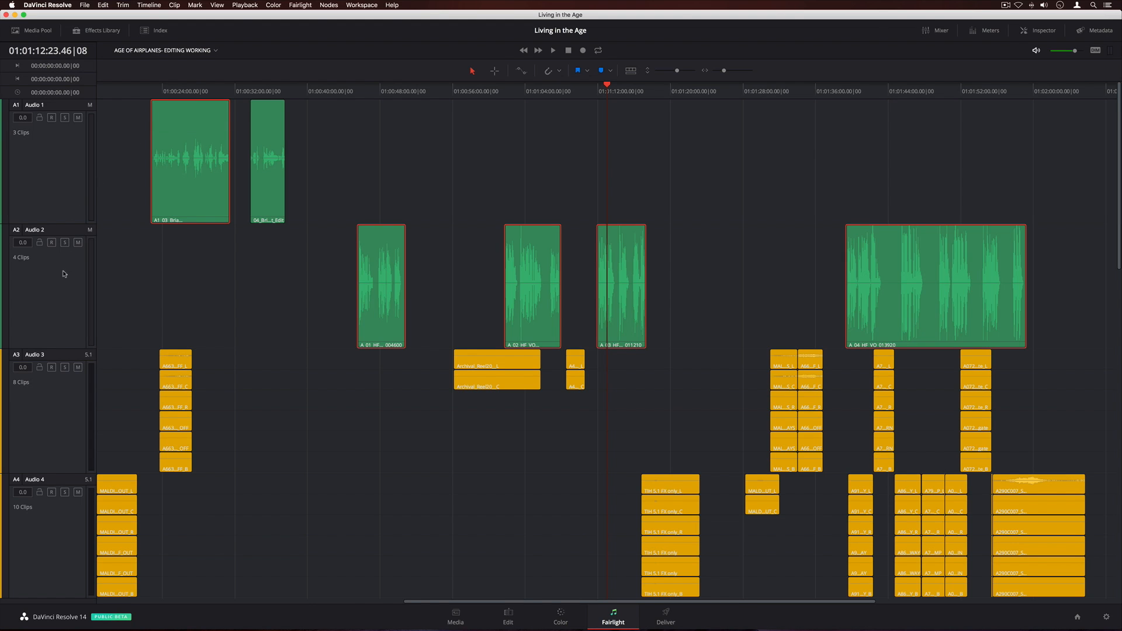
Lock the Audio 2 track height to Extra Large, and view the track's type and color options.
right_click(65, 274)
mouse_move(117, 315)
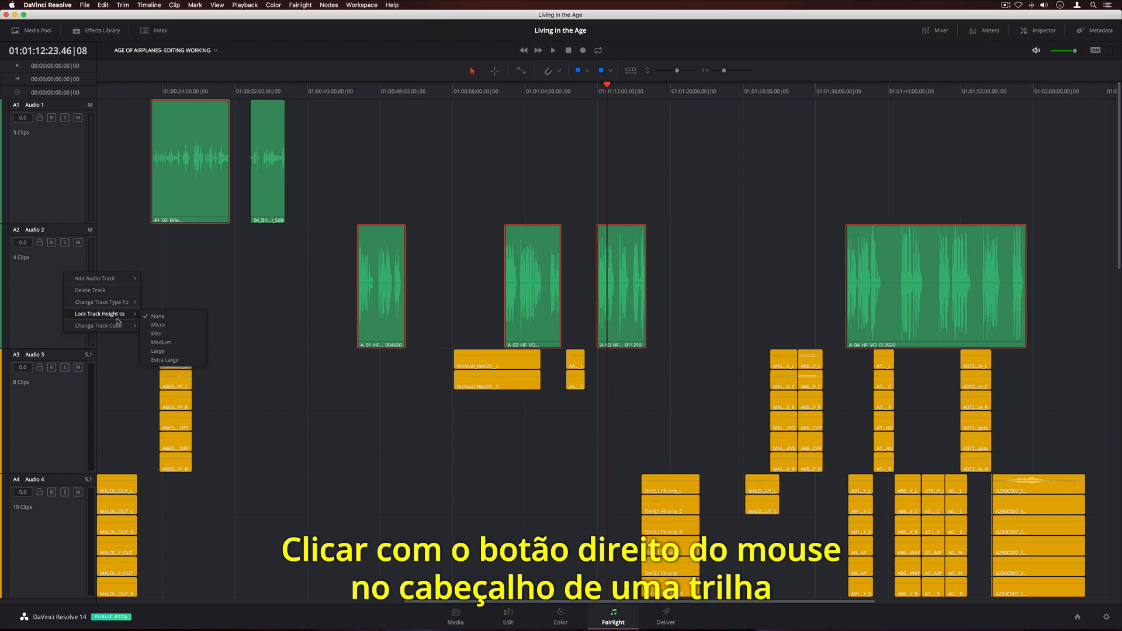
left_click(181, 360)
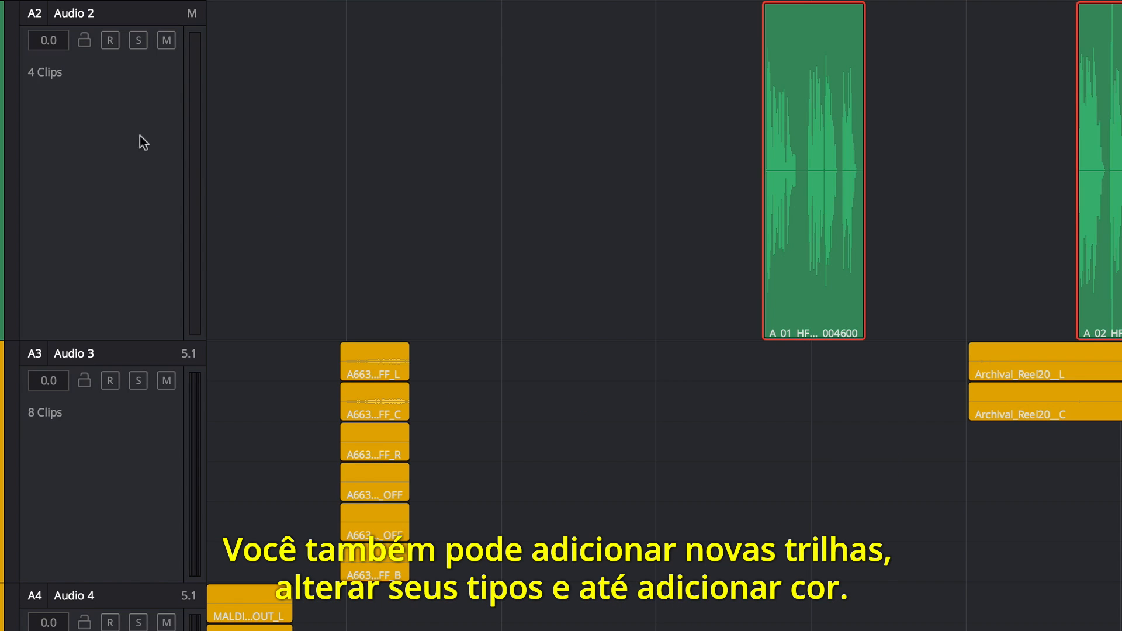
right_click(65, 273)
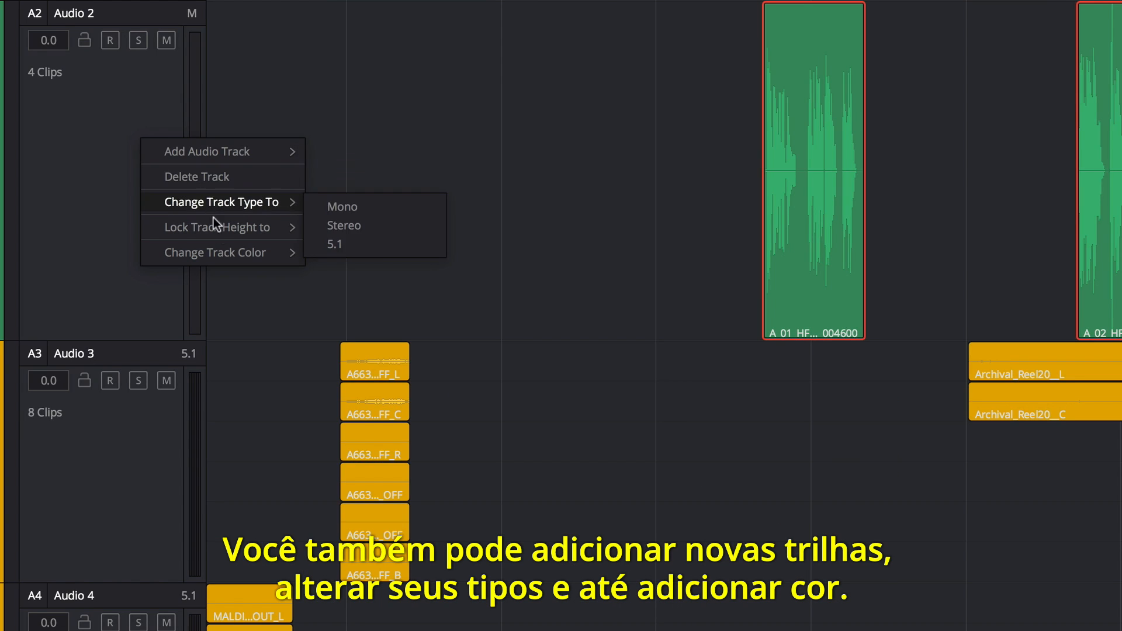
mouse_move(228, 254)
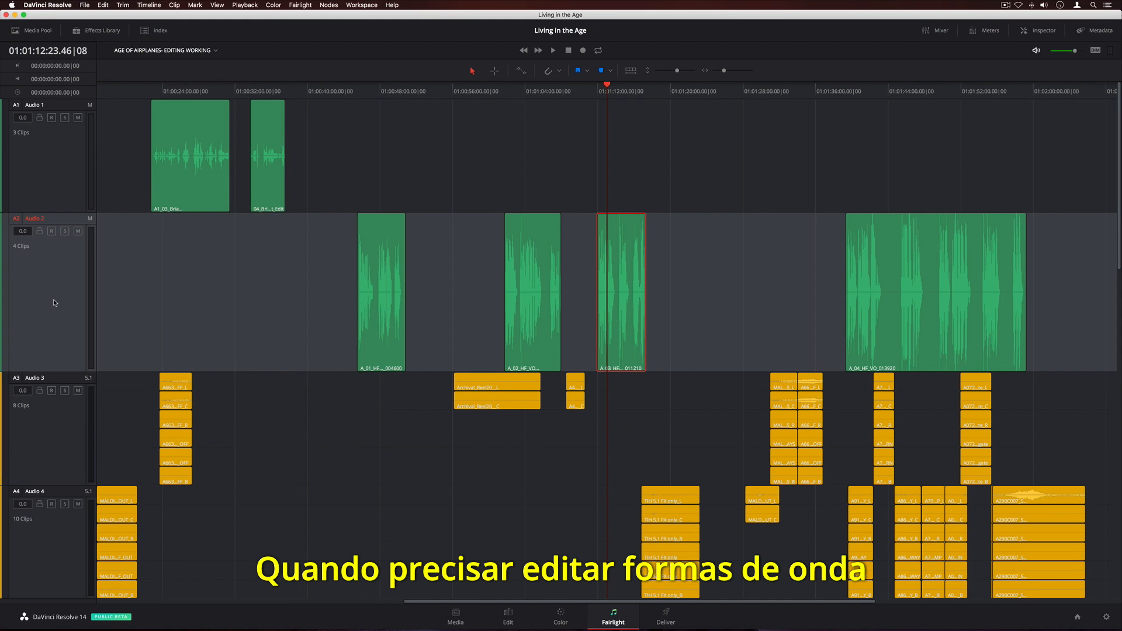
Zoom in on the A_03_HF_VO_011210 waveform at the playhead down to sample level, and zoom back out.
key("super+equal")
key("super+equal")
key("super+equal")
key("super+equal")
key("super+equal")
key("super+equal")
key("super+equal")
key("super+equal")
key("super+equal")
key("super+equal")
key("super+equal")
key("super+equal")
key("super+equal")
key("super+equal")
key("super+equal")
key("super+equal")
key("super+equal")
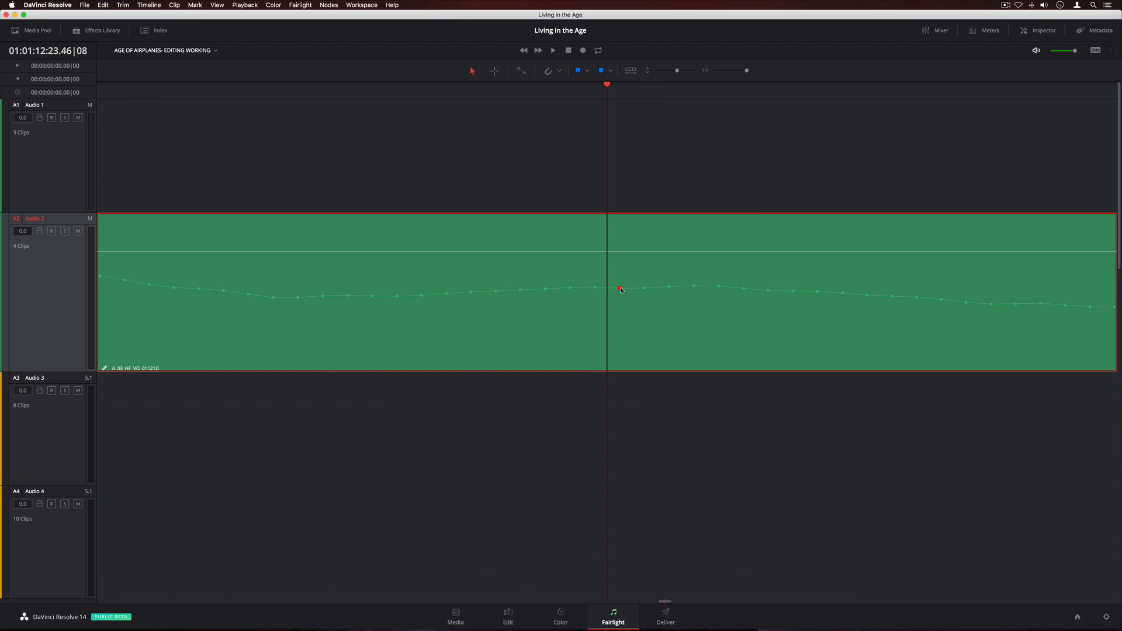
key("super+minus")
key("super+minus")
key("super+minus")
key("super+minus")
key("super+minus")
key("super+minus")
key("super+minus")
key("super+minus")
key("super+minus")
key("super+minus")
key("super+minus")
key("super+minus")
key("super+minus")
key("super+minus")
key("super+minus")
key("super+minus")
key("super+minus")
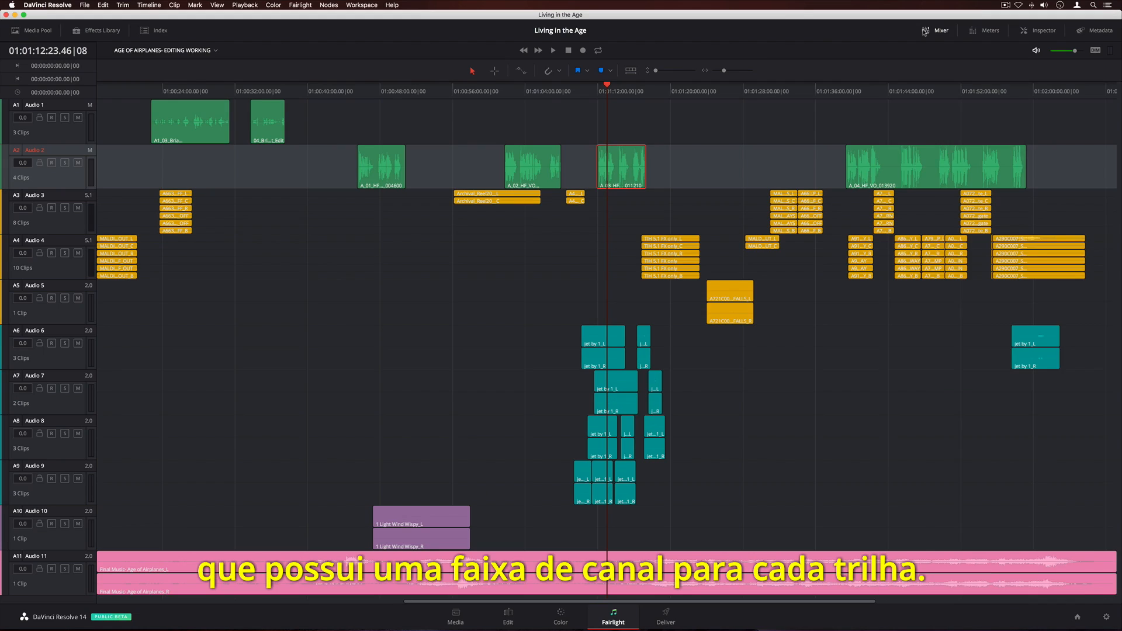
Show the Fairlight mixer and select channel strips A3, A2 and A1 in turn, ending on A2.
left_click(924, 30)
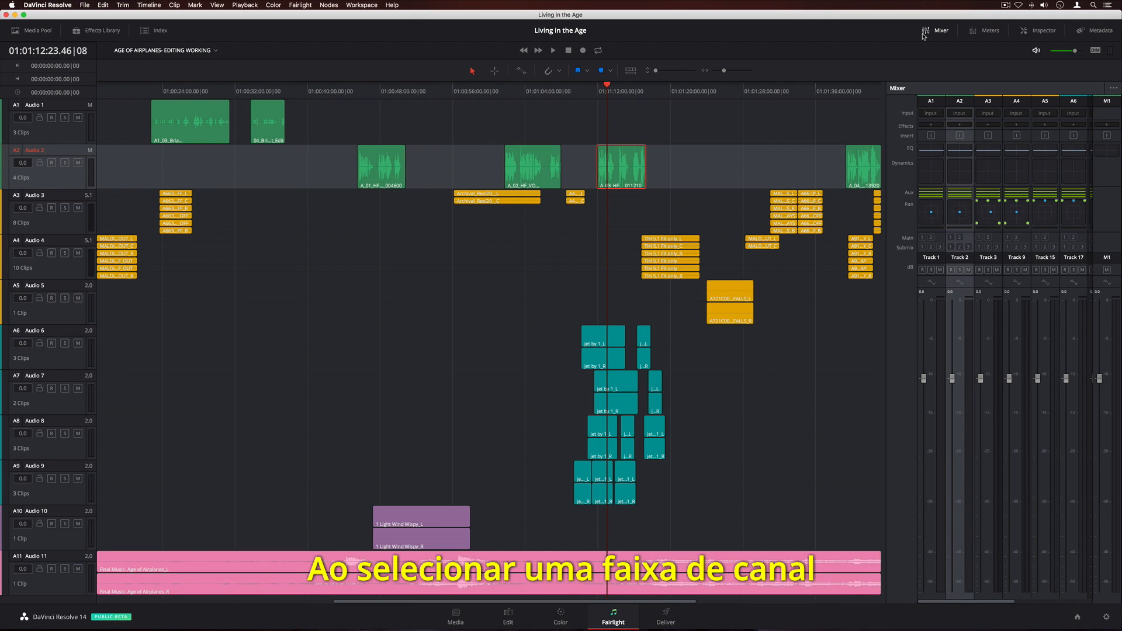
left_click(989, 351)
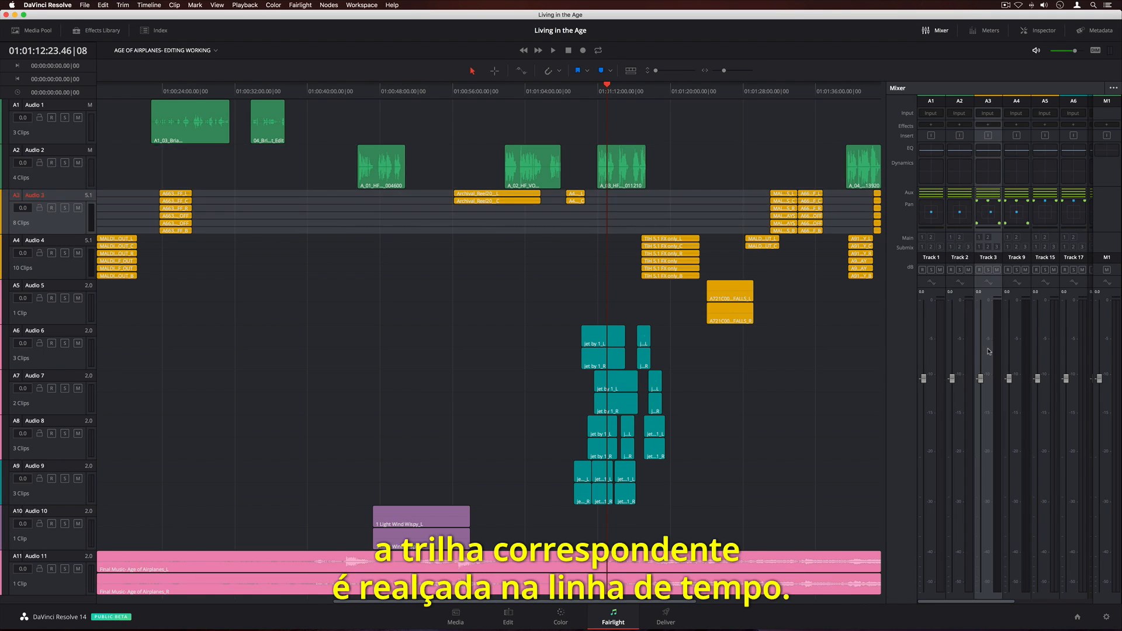
left_click(962, 352)
left_click(930, 350)
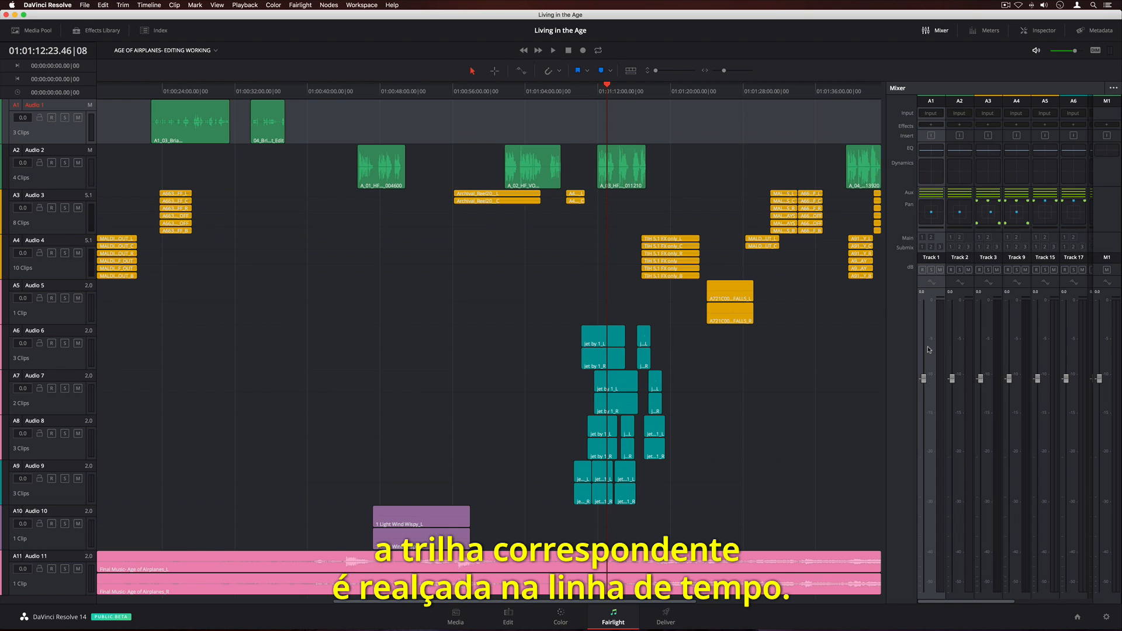
left_click(959, 351)
left_click(988, 351)
left_click(959, 353)
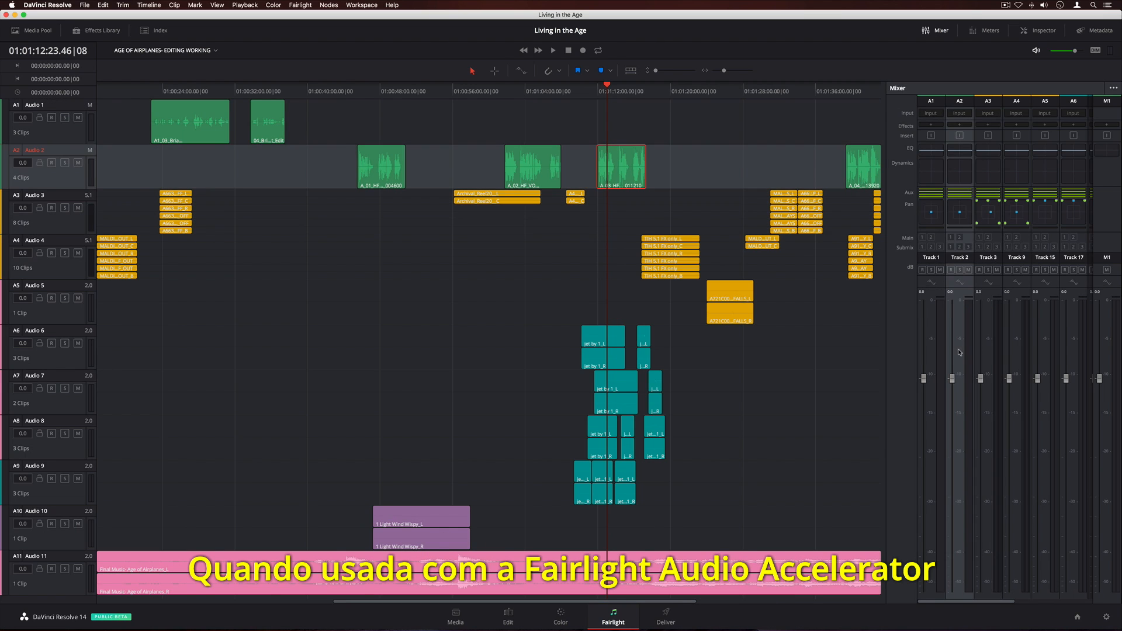
left_click(929, 349)
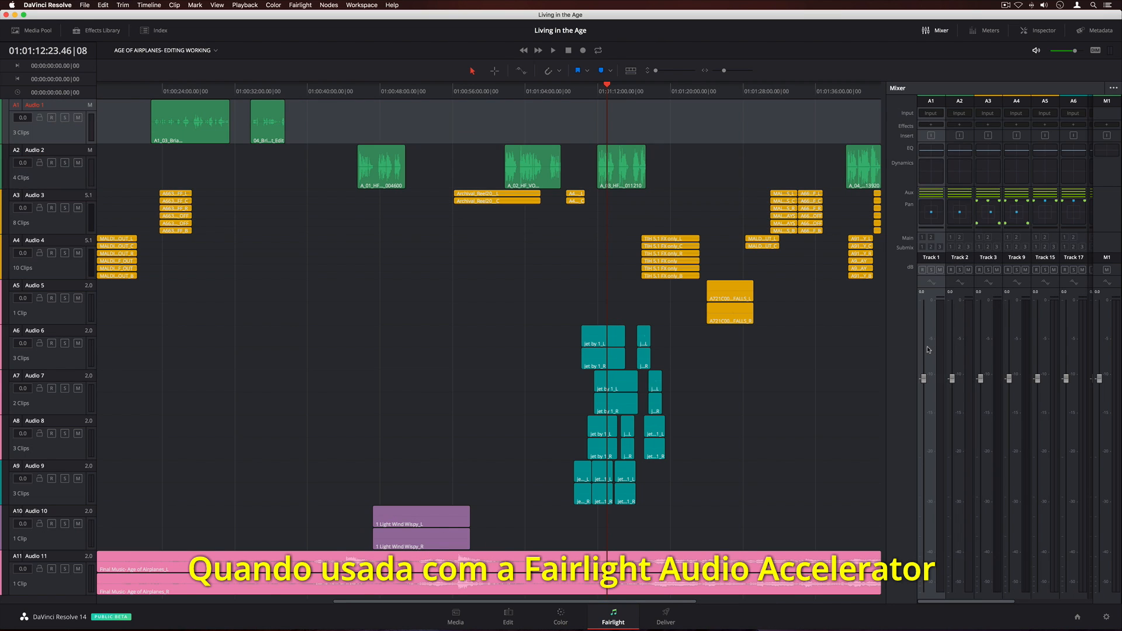
left_click(959, 351)
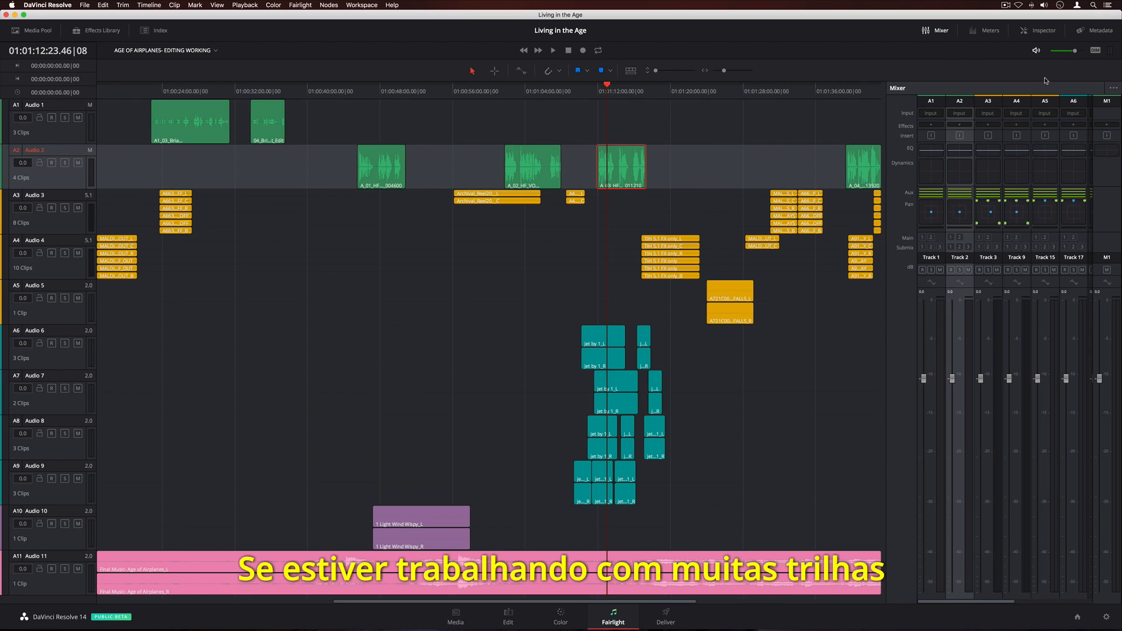
Switch the mixer to the Small Track Mixer view.
left_click(1110, 88)
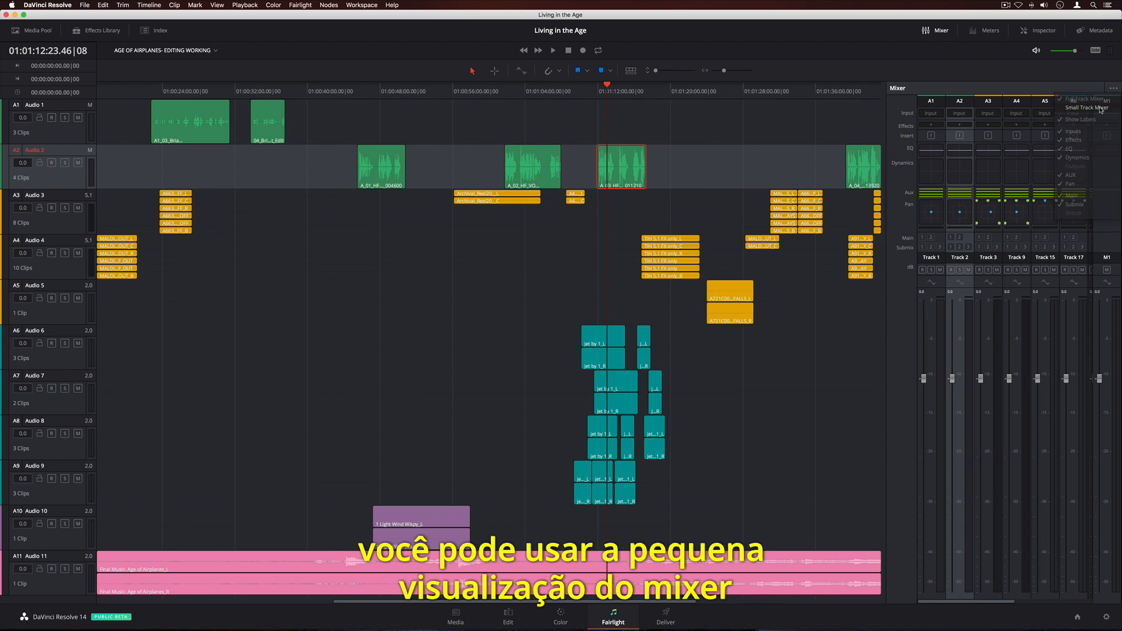
left_click(1100, 109)
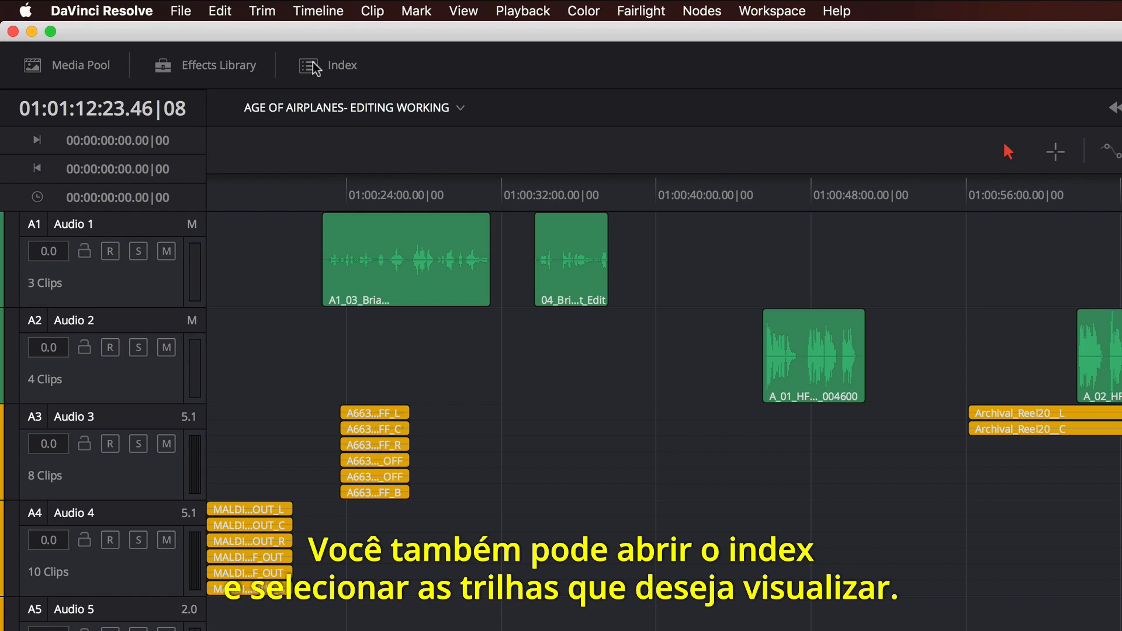
Hide Audio 2, 3, 7, 8, 9 and 11 through the Index tracklist, and make all tracks visible again.
left_click(146, 31)
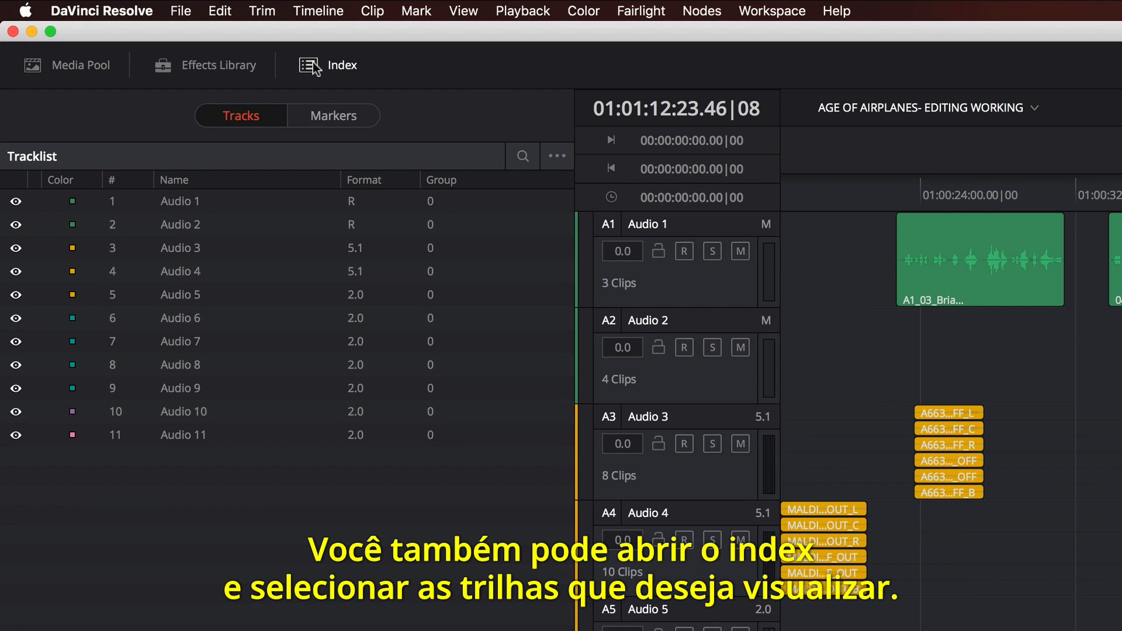
left_click(16, 225)
left_click(16, 248)
left_click(15, 342)
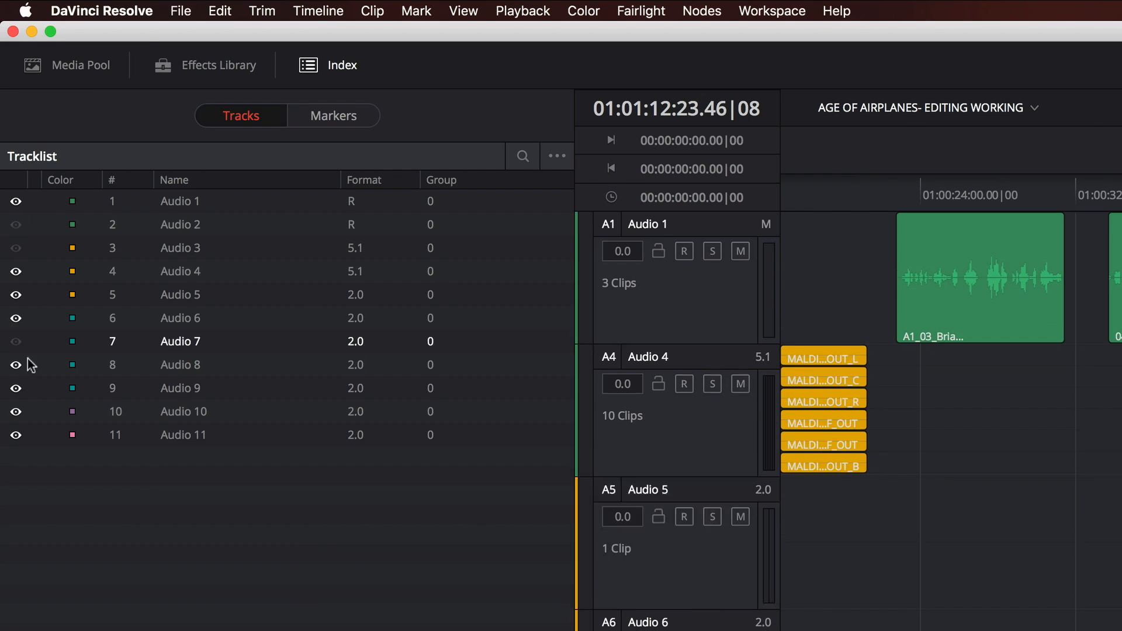
left_click(16, 364)
left_click(15, 388)
left_click(16, 435)
left_click_drag(8, 207, 8, 93)
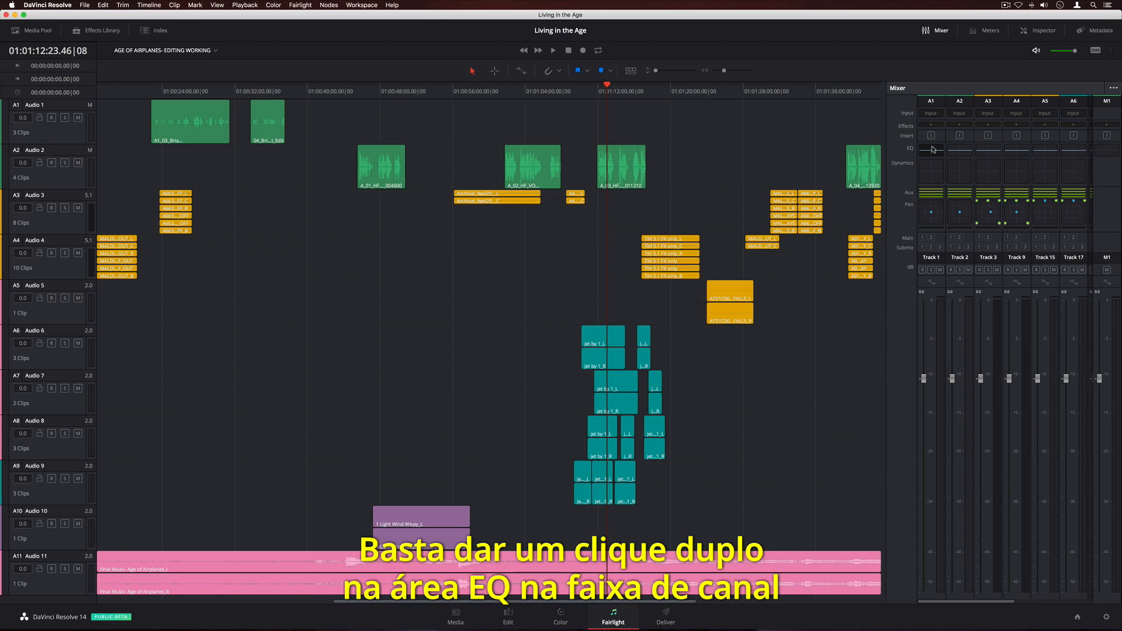
Shape Track 1's equalizer with Band 3 about +12.3 at 199 Hz, Band 4 about -9.3 at 1k13 and Band 5 about +6.5 at 6k40.
double_click(720, 277)
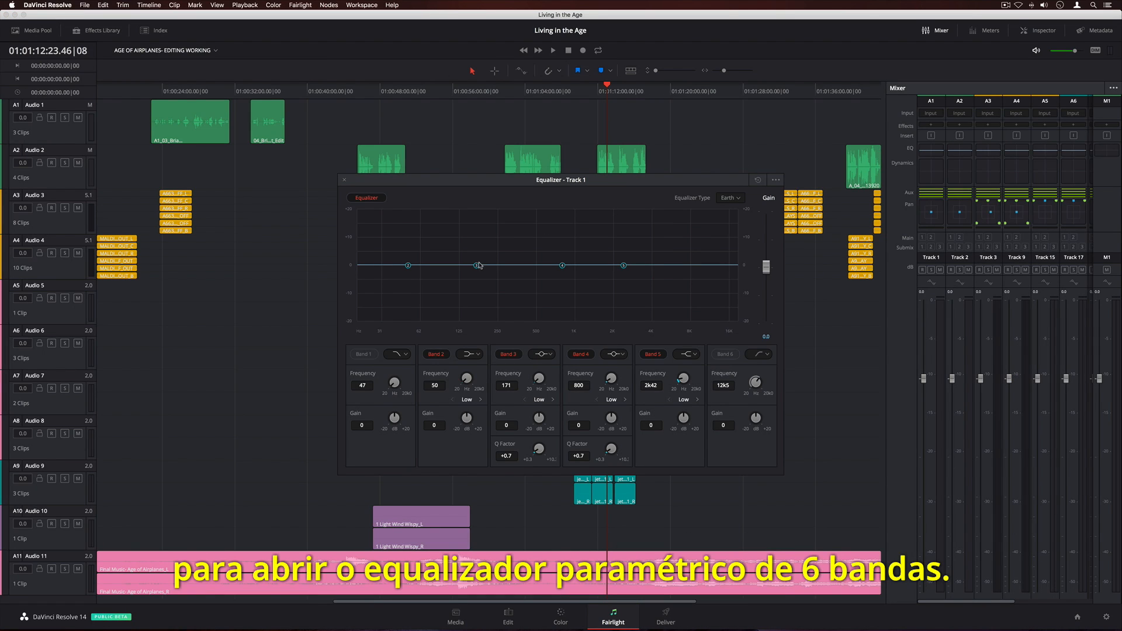
left_click_drag(479, 266, 484, 231)
left_click_drag(562, 267, 680, 248)
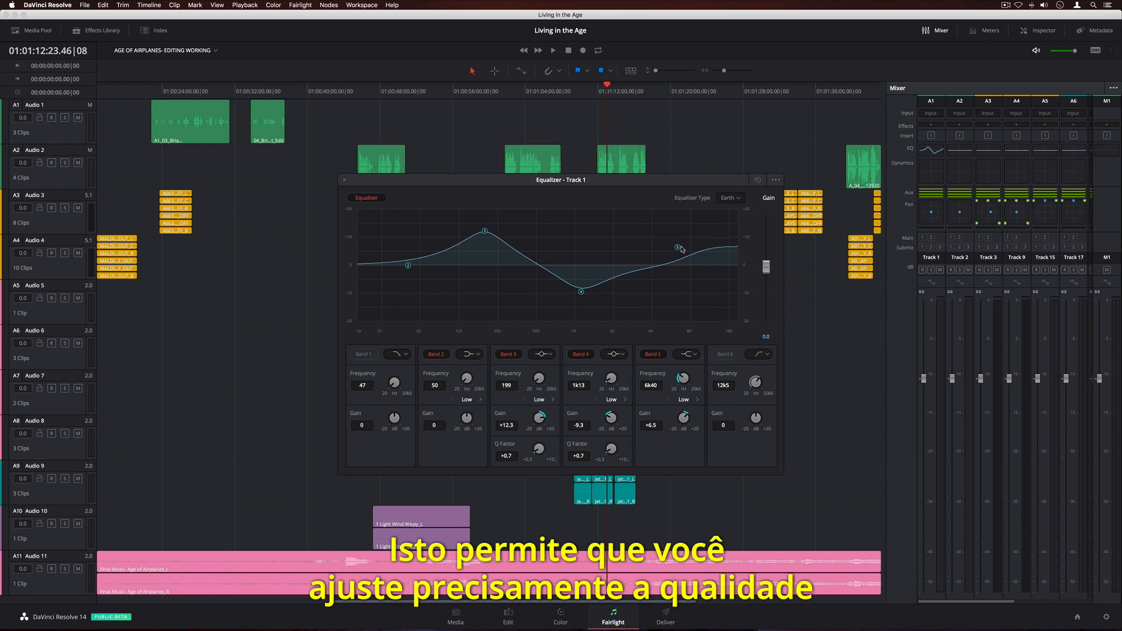
left_click(345, 181)
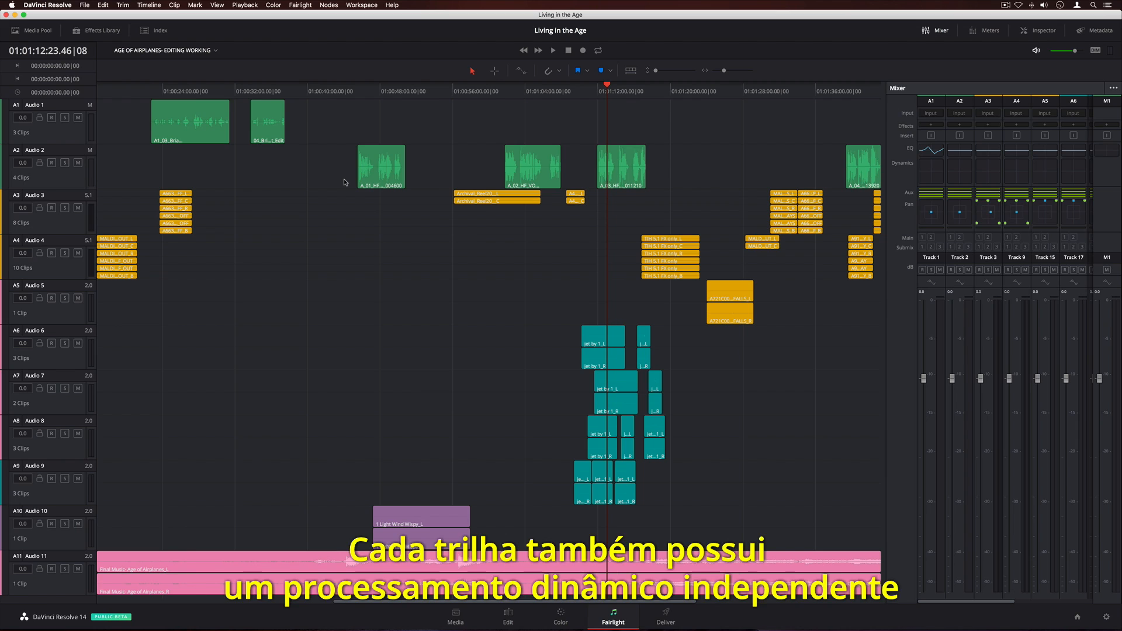
Enable the Gate, Compressor and Limiter in Track 1's Dynamics, leaving the Expander off.
double_click(930, 173)
left_click(426, 353)
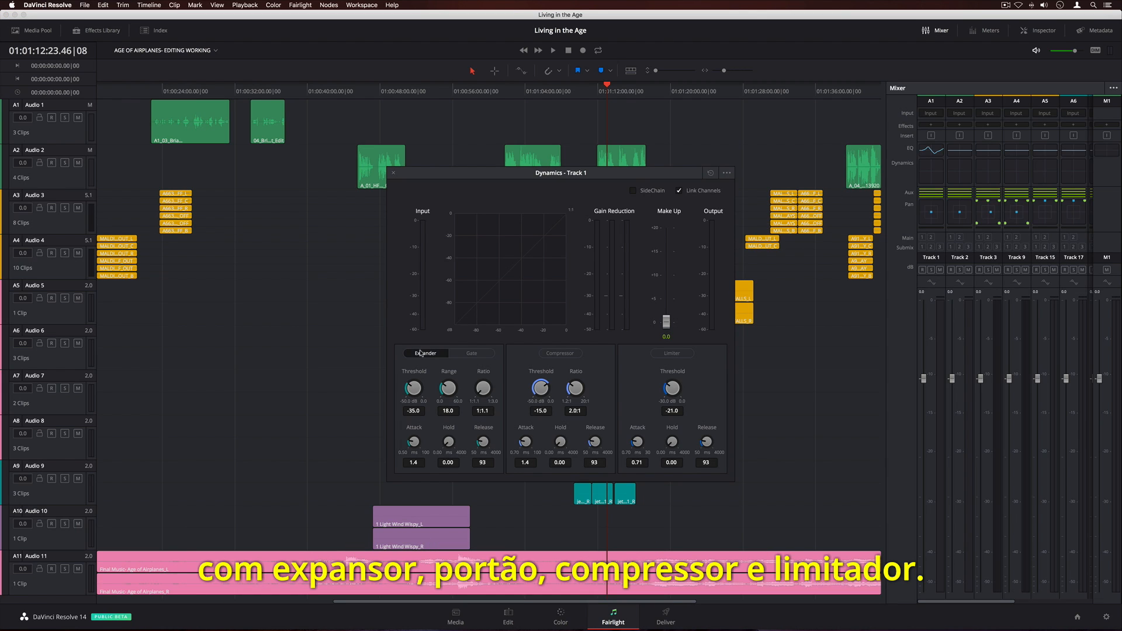
left_click(472, 354)
left_click(559, 353)
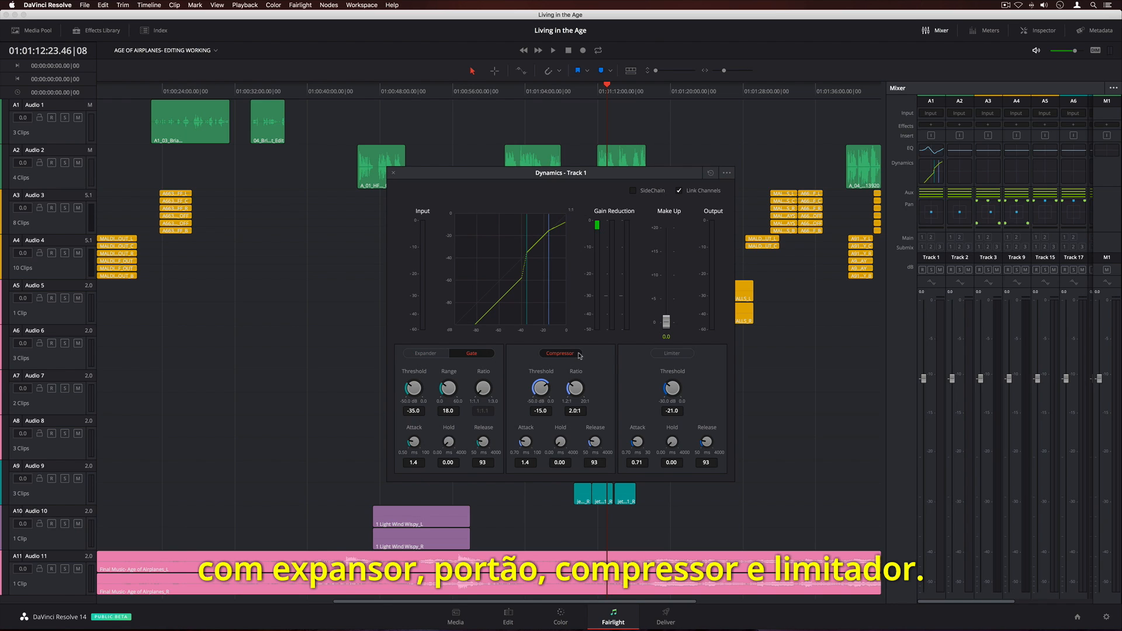
left_click(671, 353)
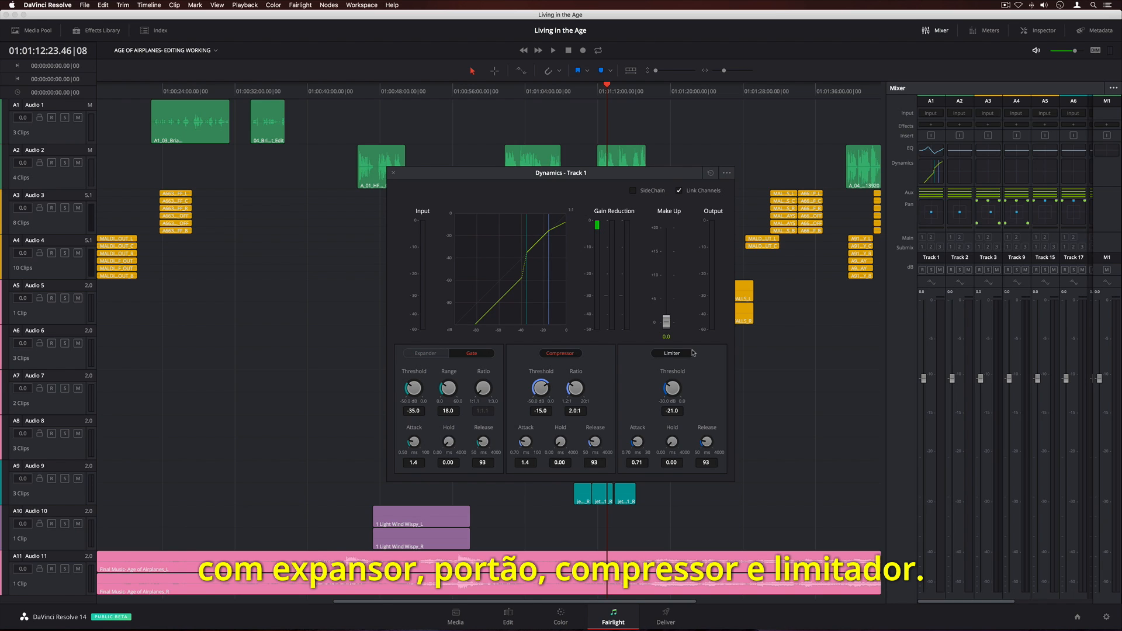
left_click(394, 173)
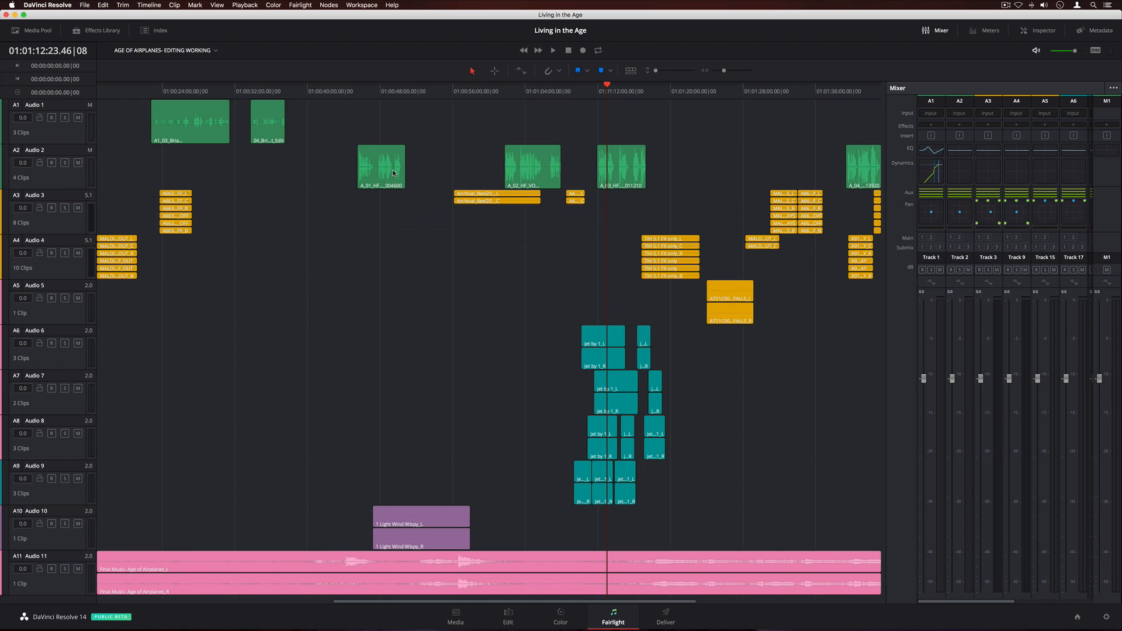
Pan Track 1 to about 31L and 3B, with Divergence 72 and Boom -58, and rotate its sound position.
double_click(931, 218)
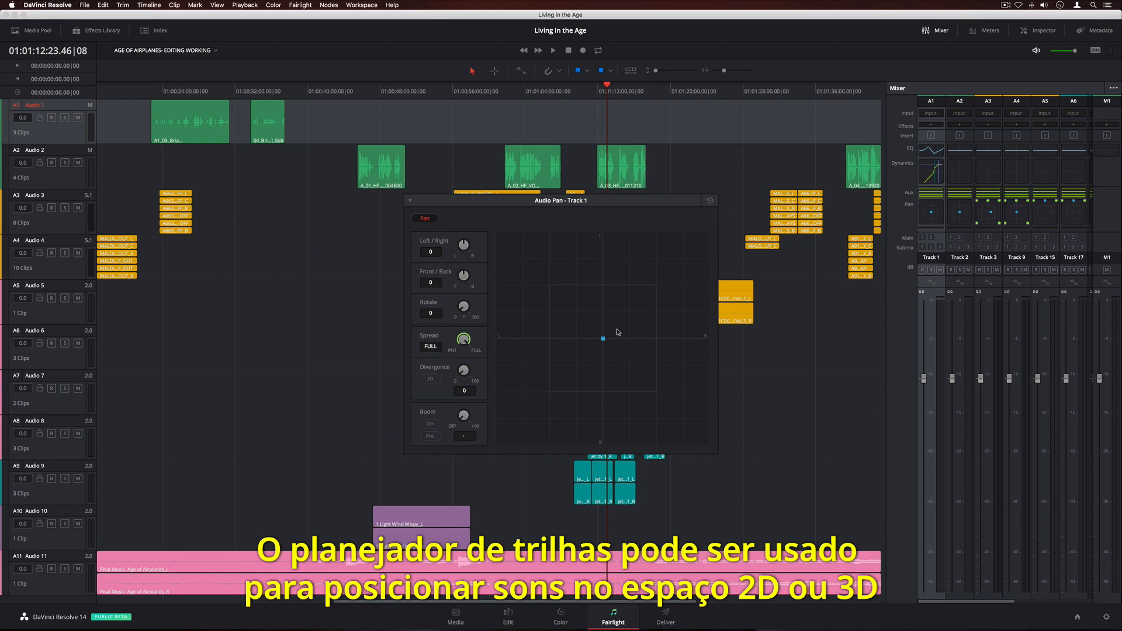
left_click_drag(603, 340, 619, 273)
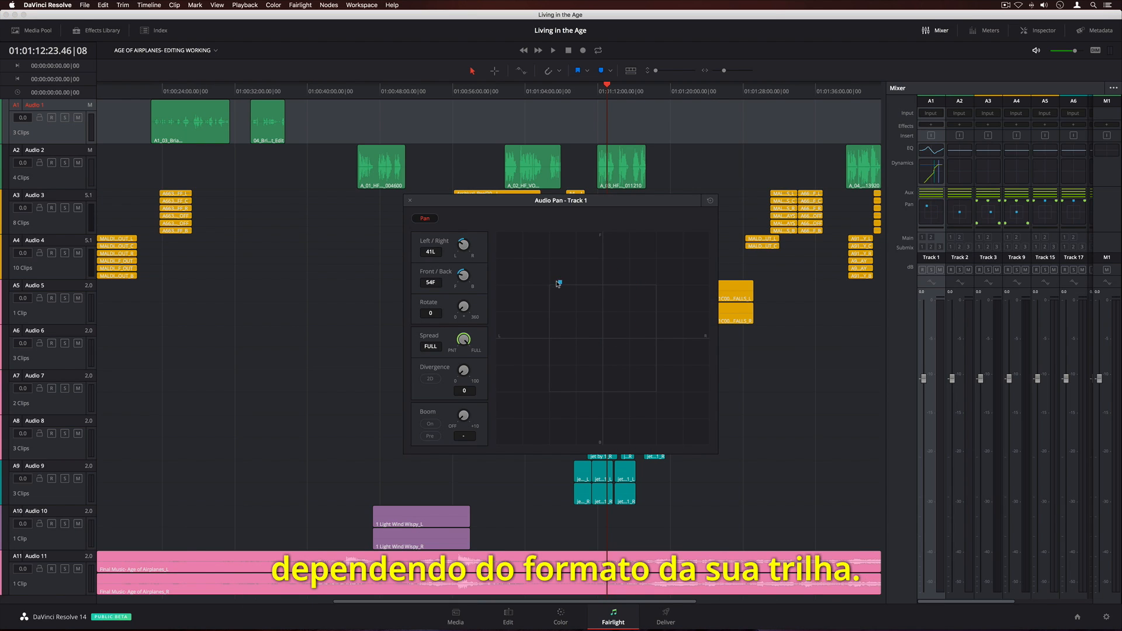
left_click_drag(613, 310, 571, 344)
left_click_drag(463, 372, 468, 364)
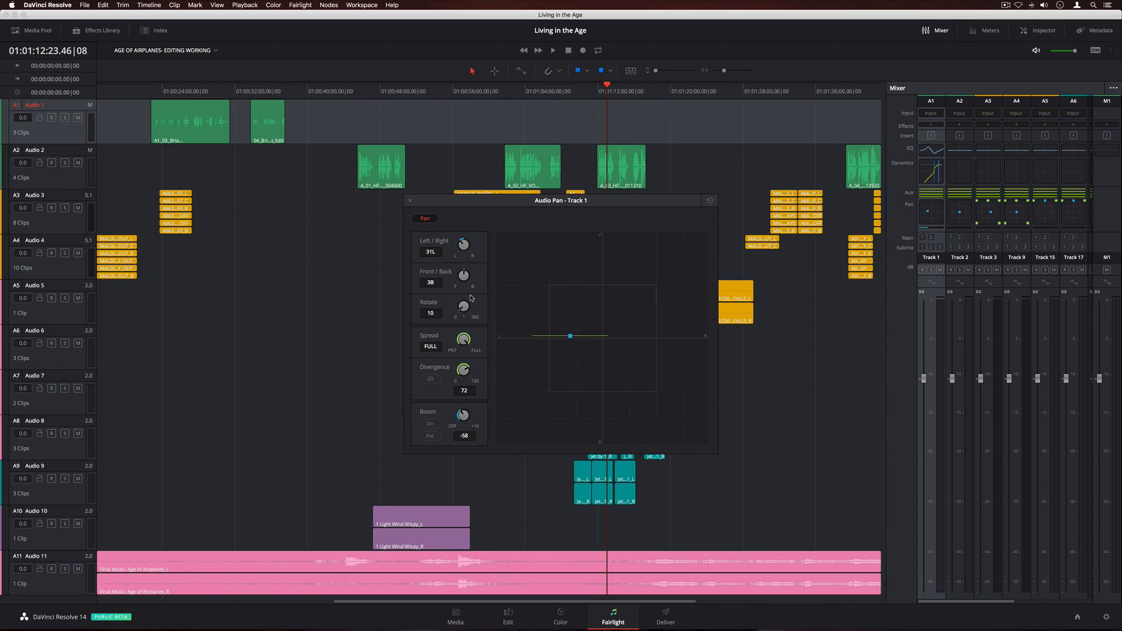
left_click_drag(464, 307, 507, 283)
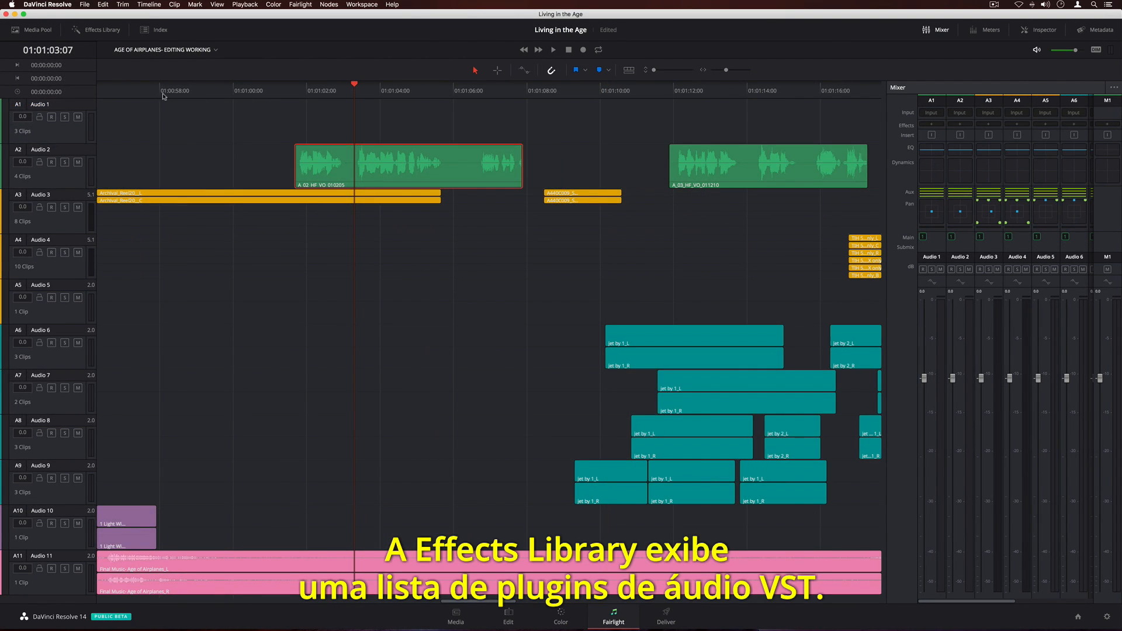
Apply the iZotope RX 5 Dialogue De-noise VST effect to the A_02_HF_VO_010205 clip on Audio 2.
left_click(114, 31)
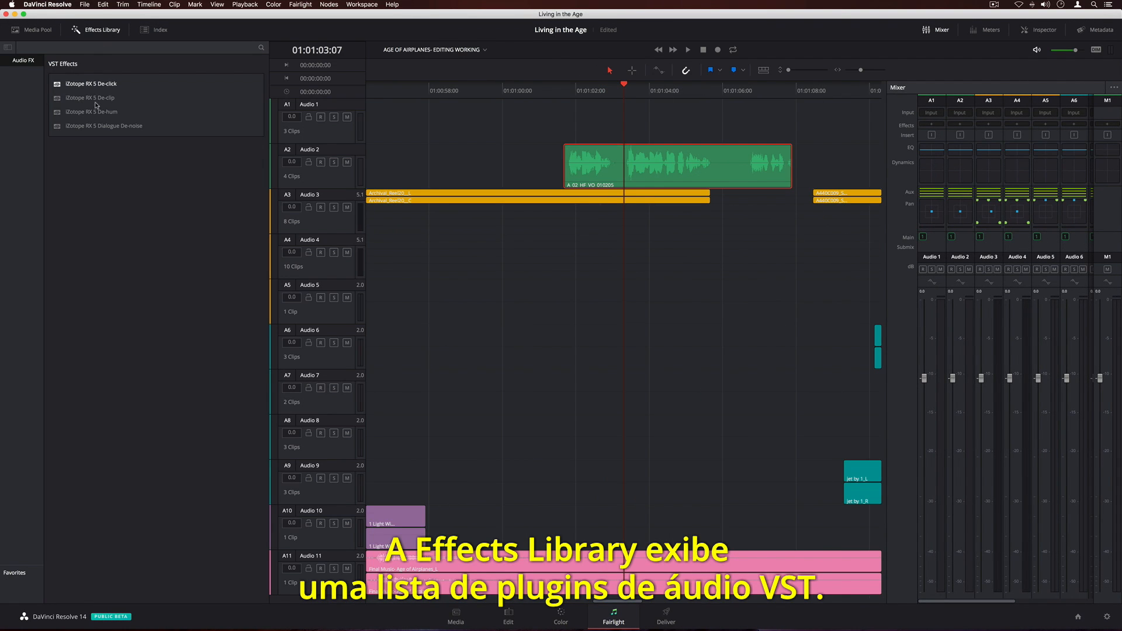
left_click_drag(107, 128, 582, 183)
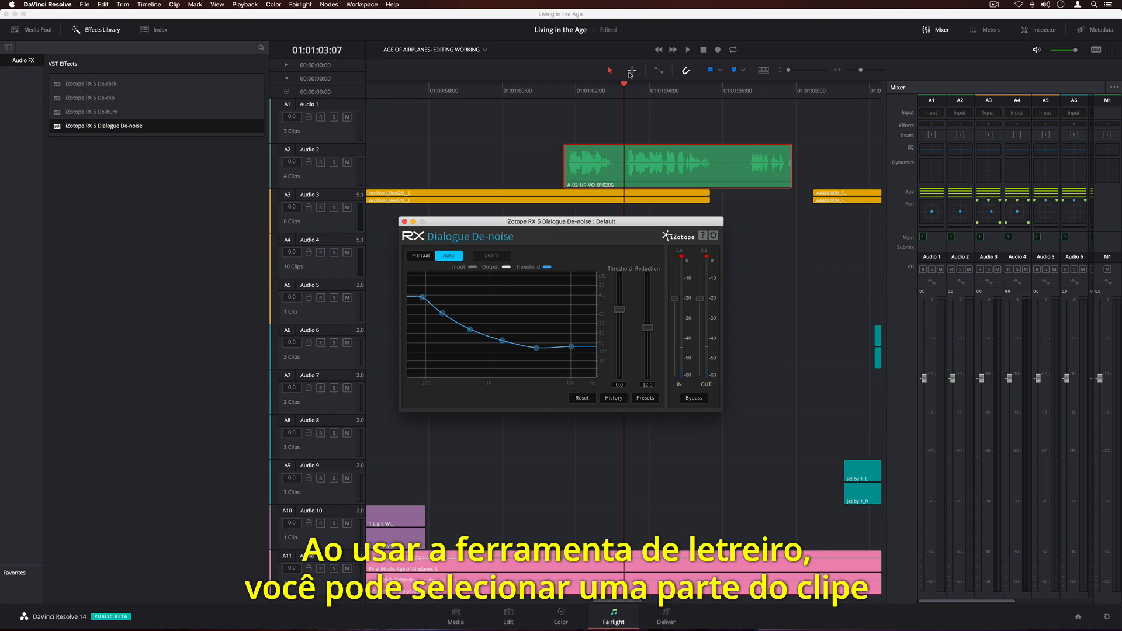
Select the Audio 2 clip's range, play it in a loop and lower the Dialogue De-noise Threshold.
key("r")
left_click(595, 180)
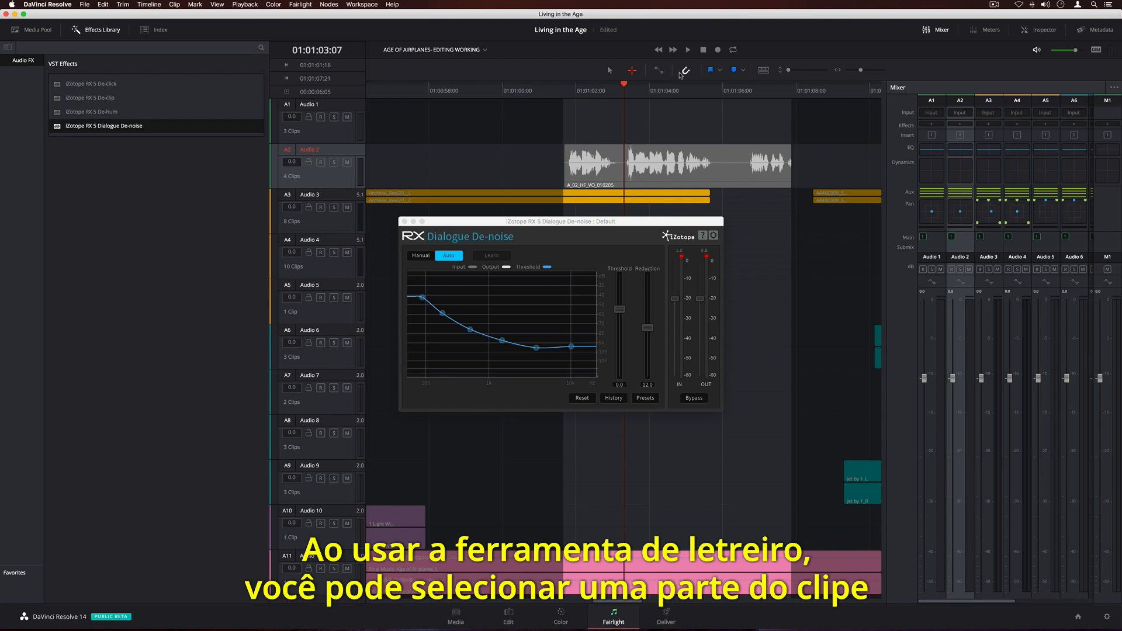
left_click(733, 50)
key("space")
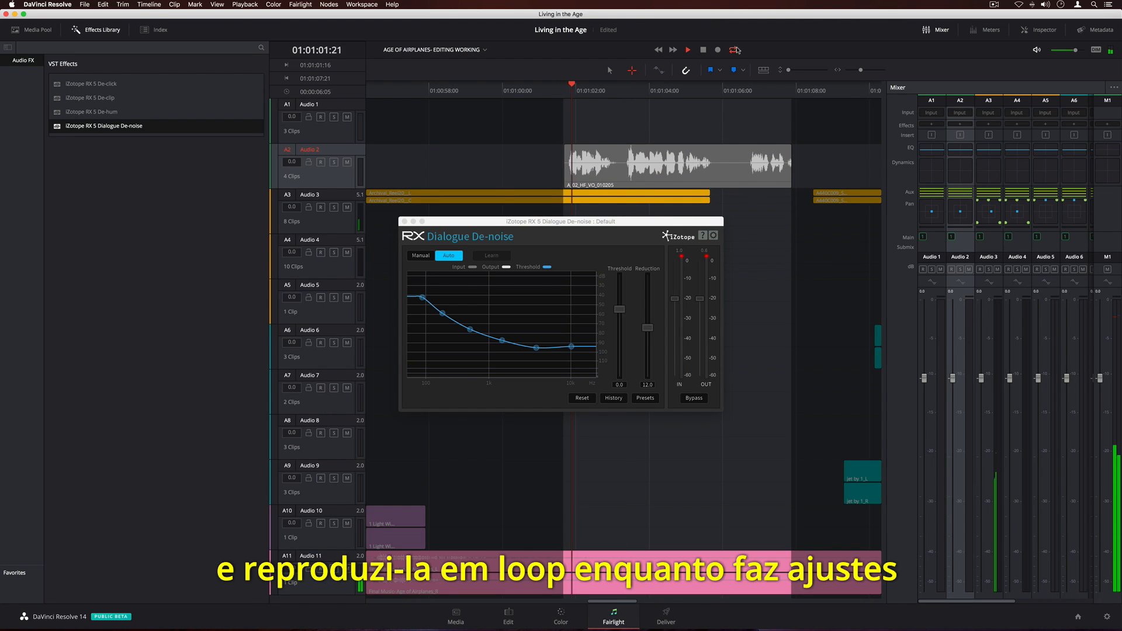
left_click_drag(620, 309, 624, 336)
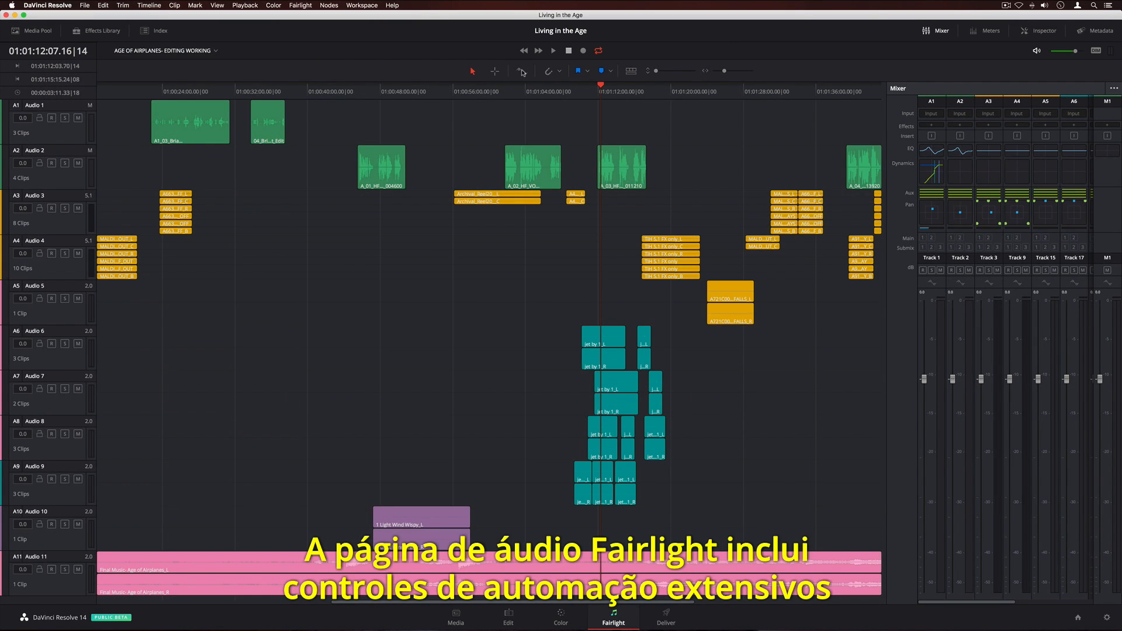
Turn on automation with Trim Mode, set Touch to Latch and enable all automation parameters.
left_click(520, 71)
left_click(425, 90)
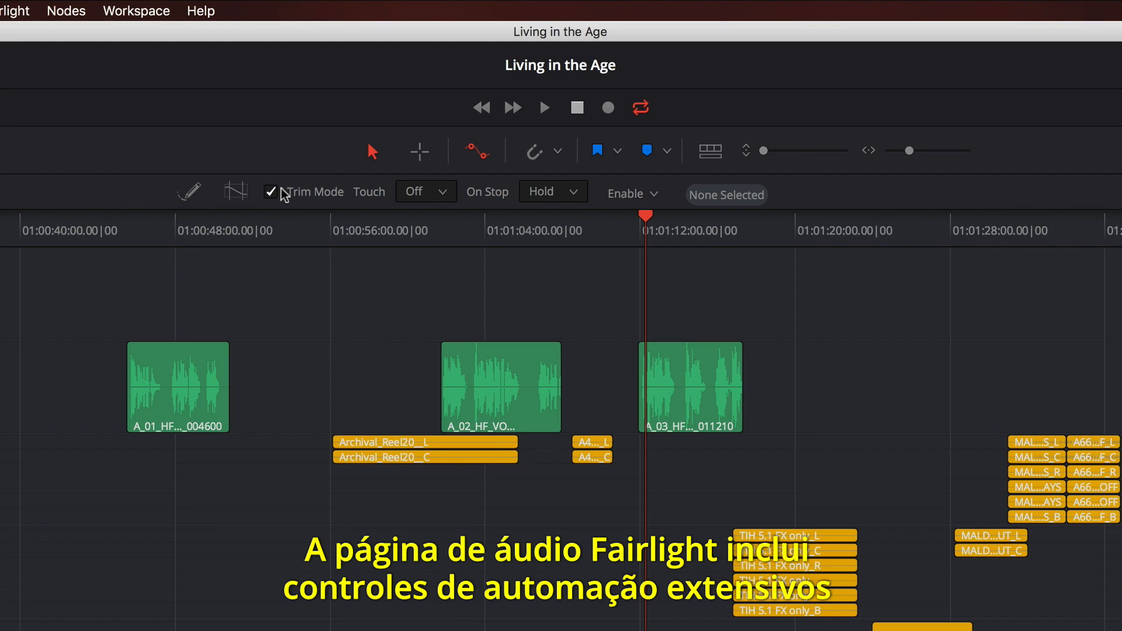
left_click(441, 195)
left_click(444, 233)
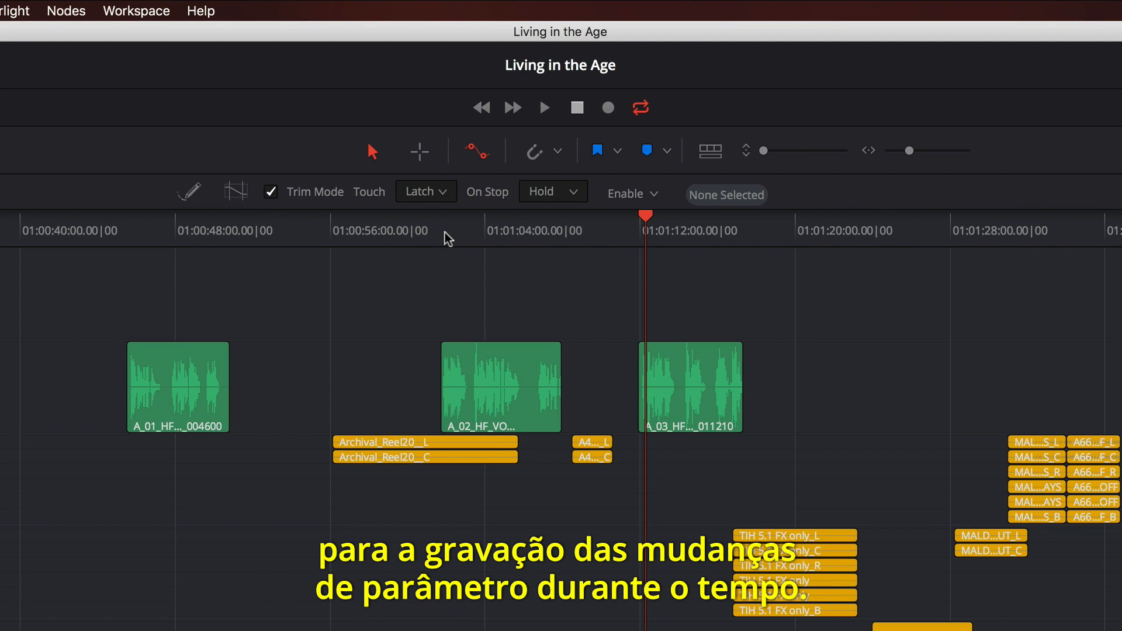
left_click(649, 195)
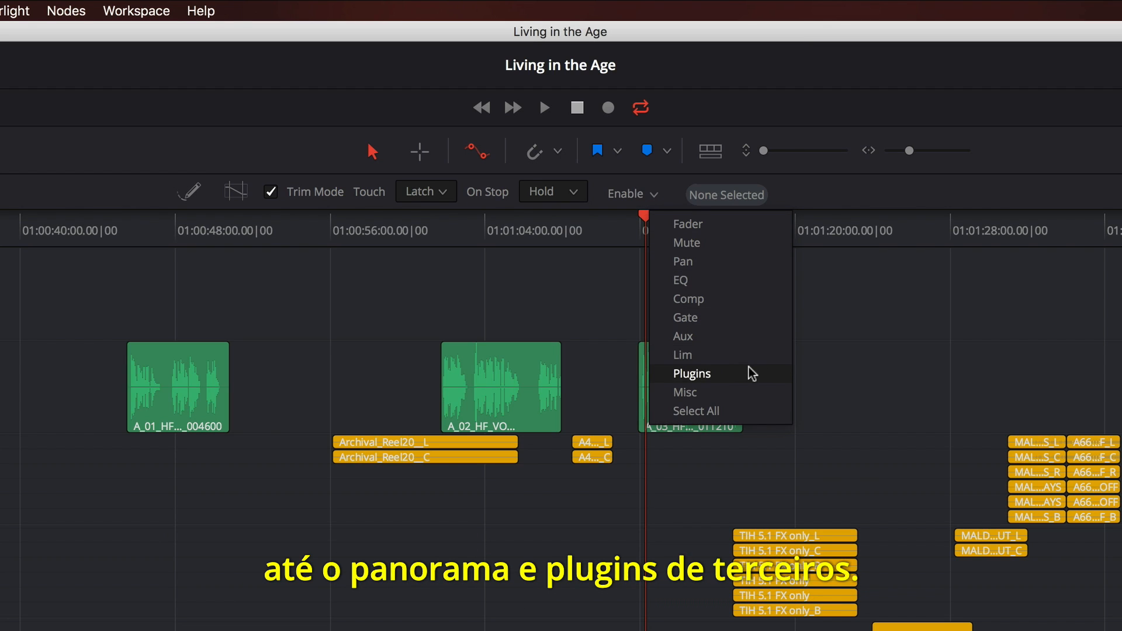
left_click(749, 410)
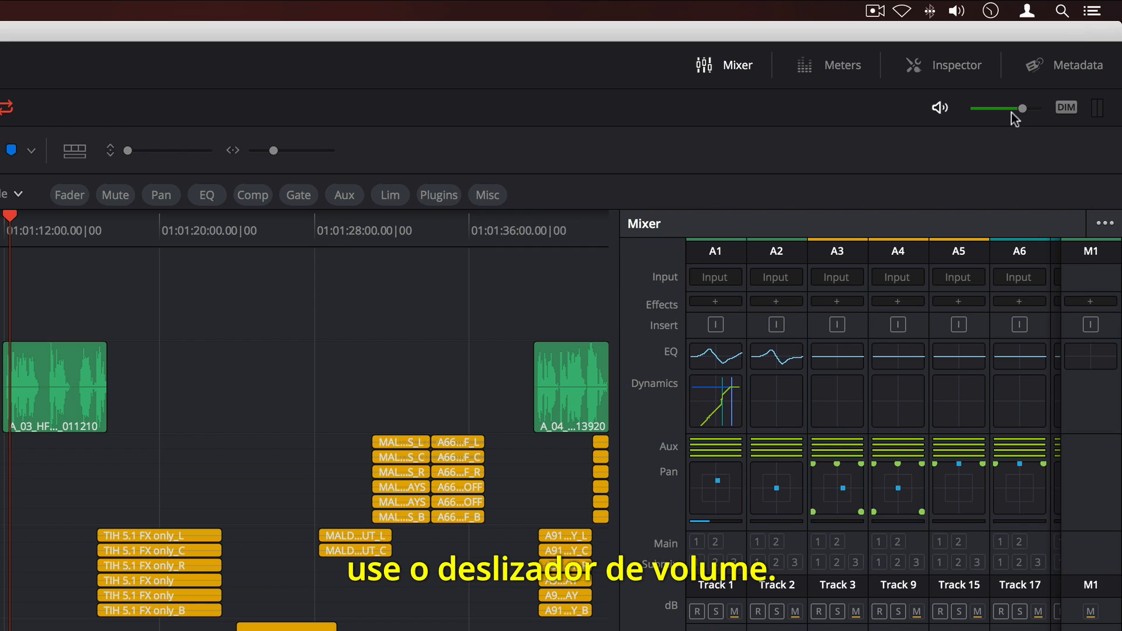
Lower and raise the monitoring volume, mute and unmute the output, and toggle its dimming.
left_click_drag(1074, 51, 1056, 52)
left_click_drag(982, 119, 1027, 113)
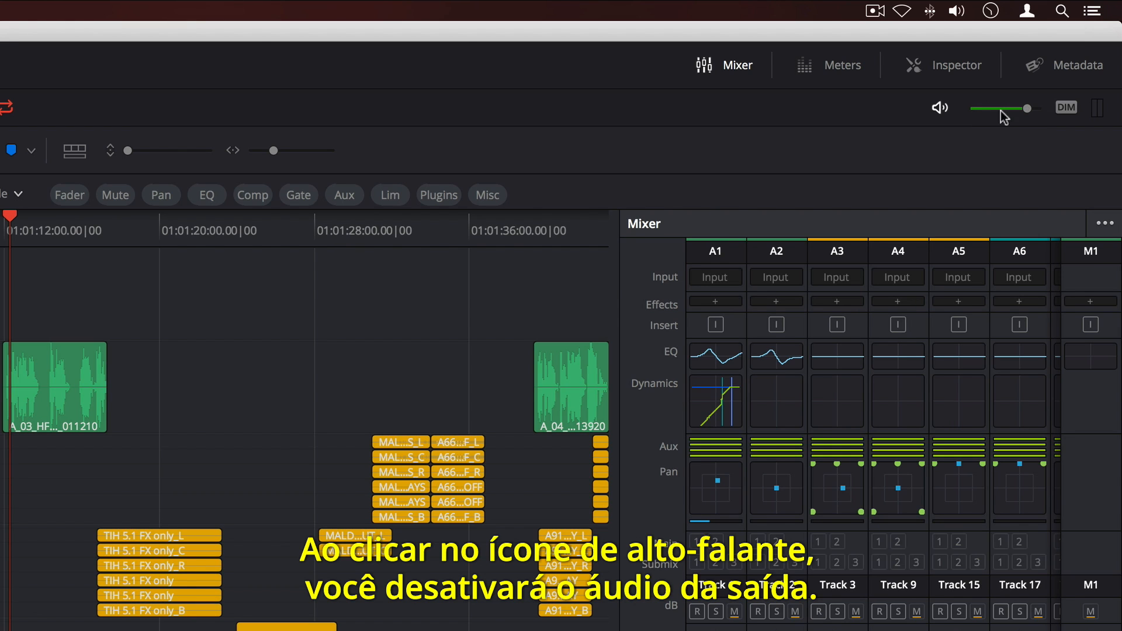
left_click(939, 108)
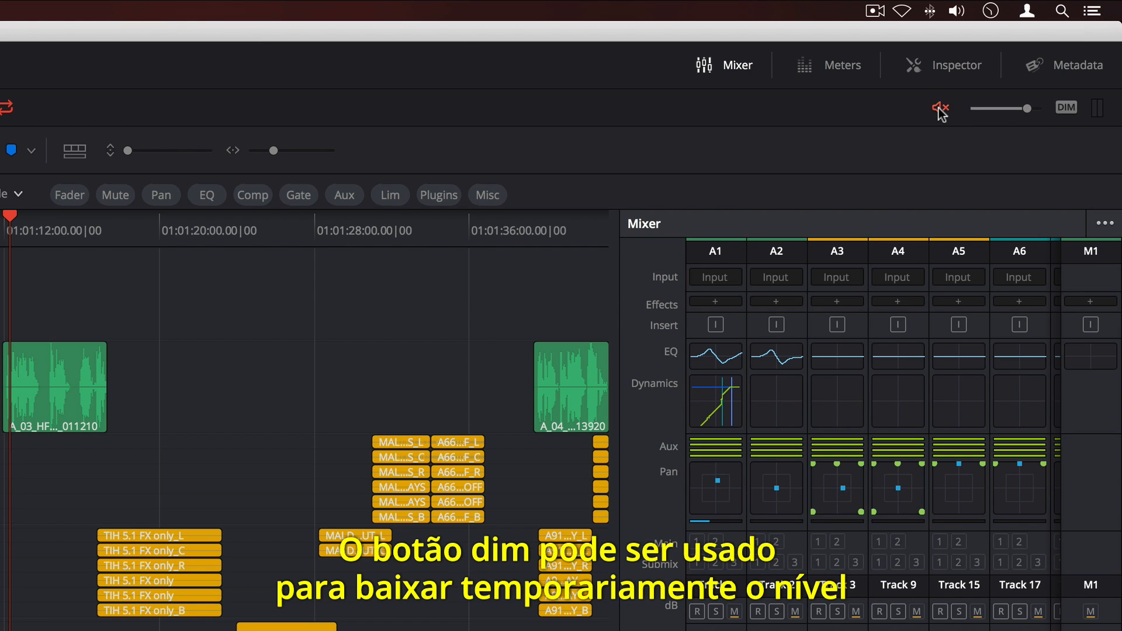
left_click(940, 108)
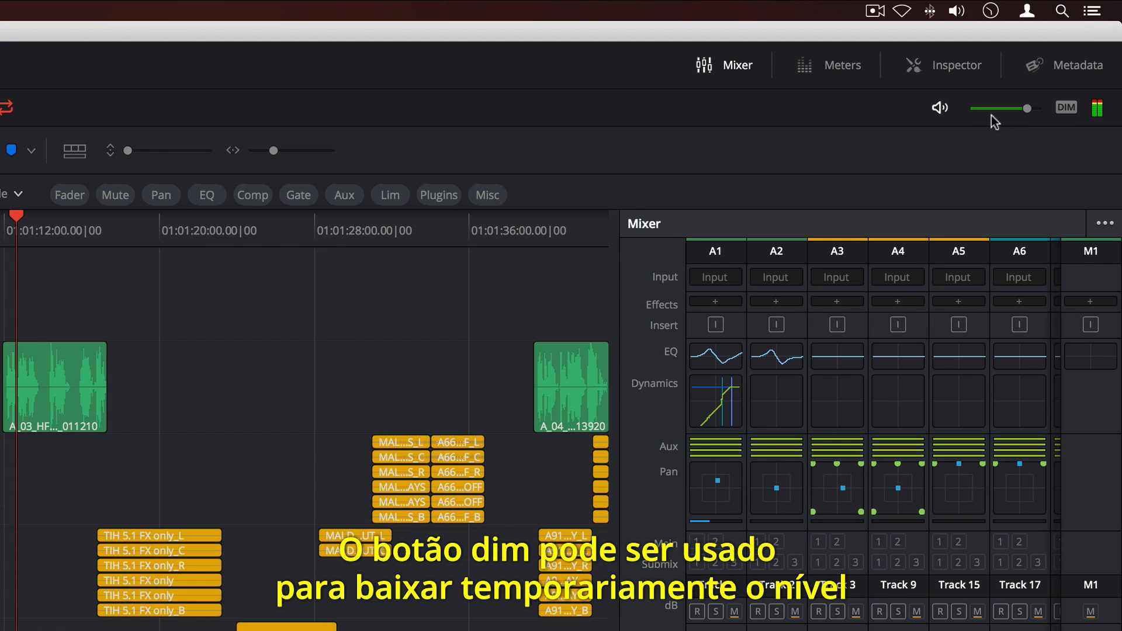
left_click(1065, 107)
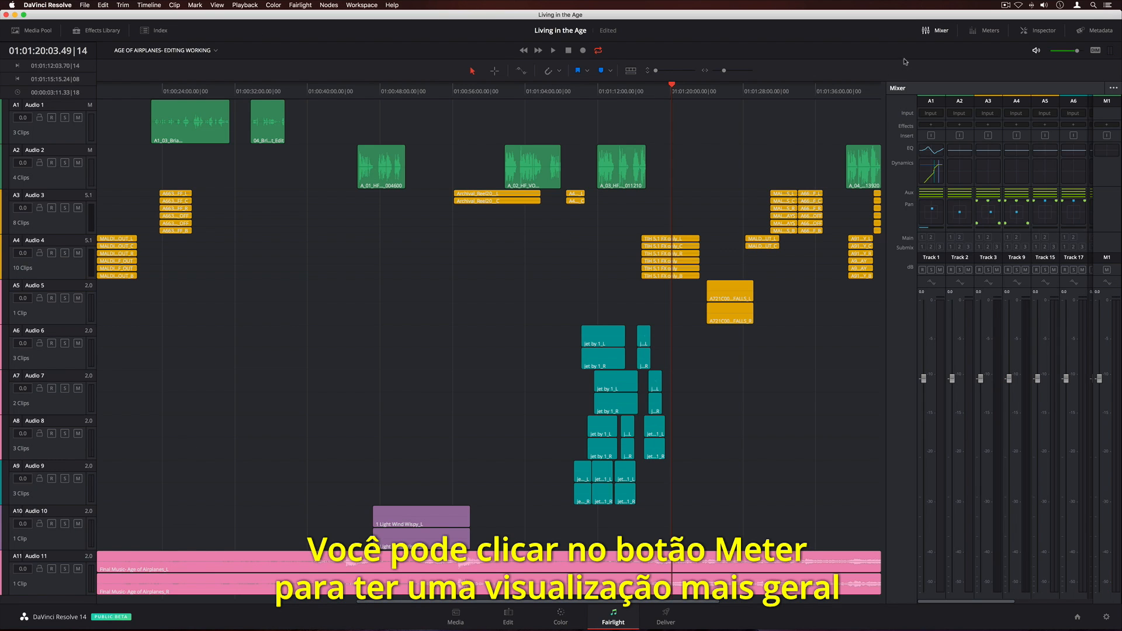
Display the project-wide meters and play part of the timeline to monitor track, bus and loudness levels.
left_click(971, 33)
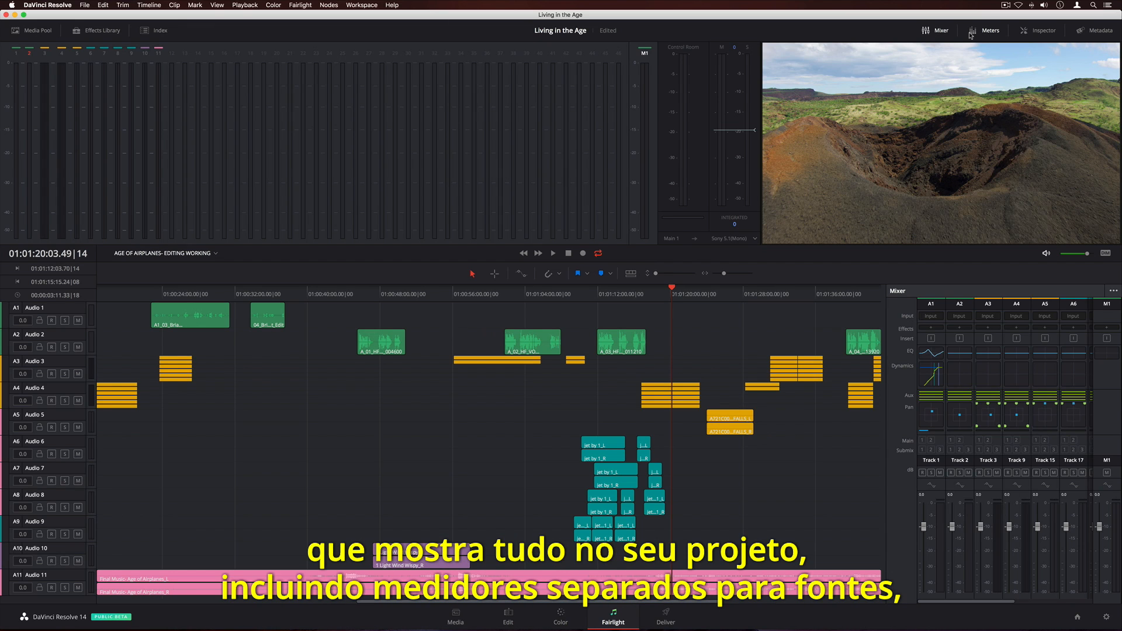
key("space")
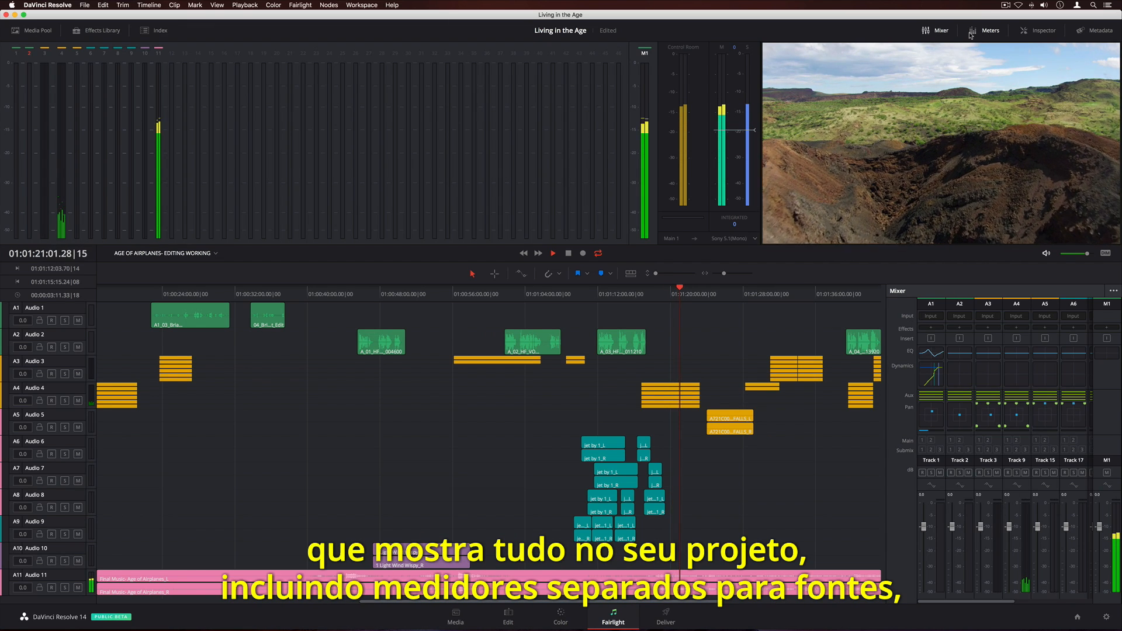
key("space")
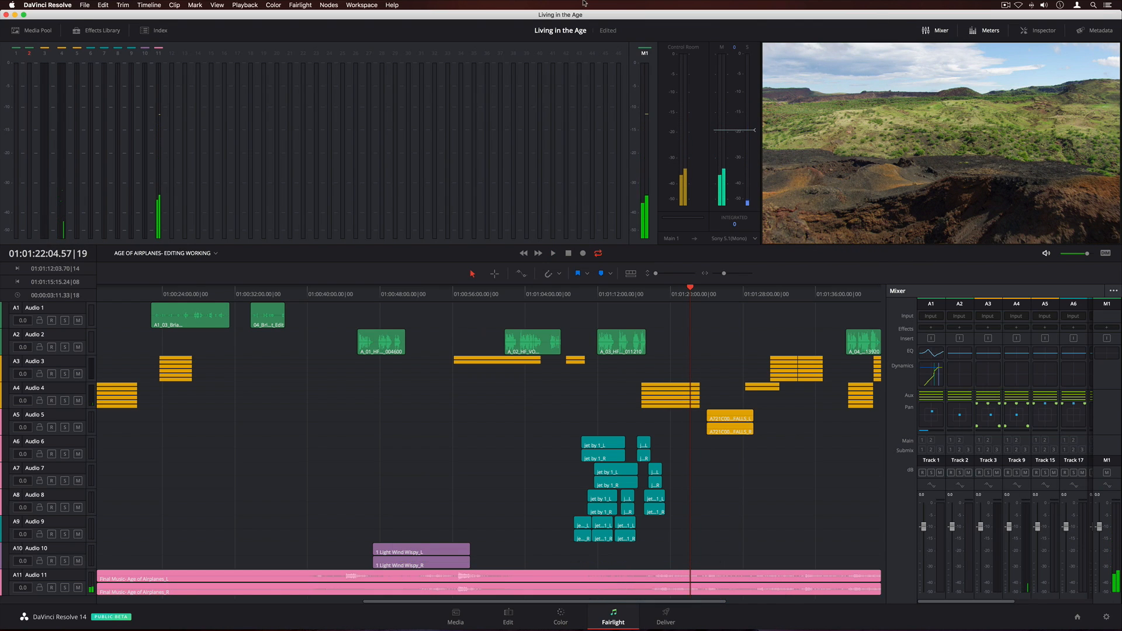
Add a sub bus in Bus Format and set its format to 7.1.
left_click(306, 7)
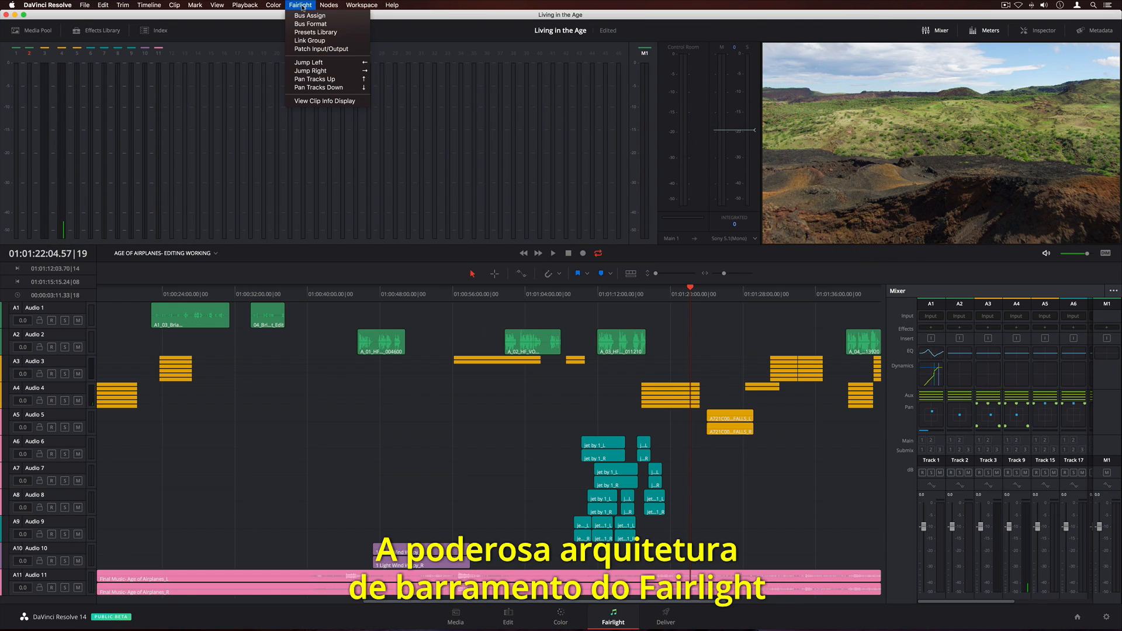
left_click(334, 26)
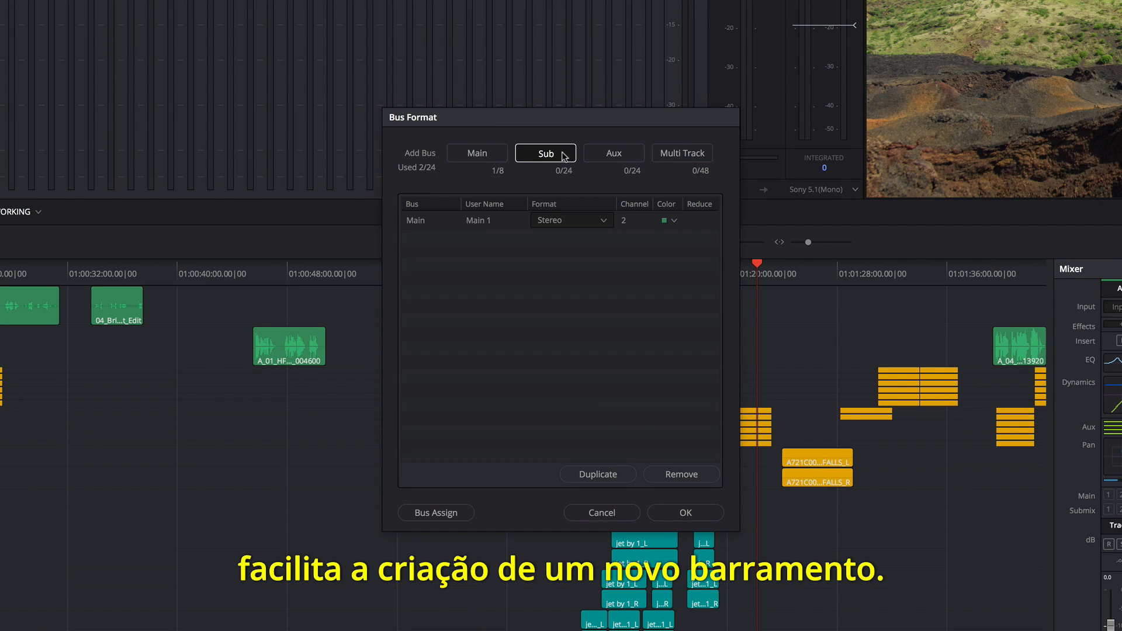
left_click(551, 213)
left_click(594, 240)
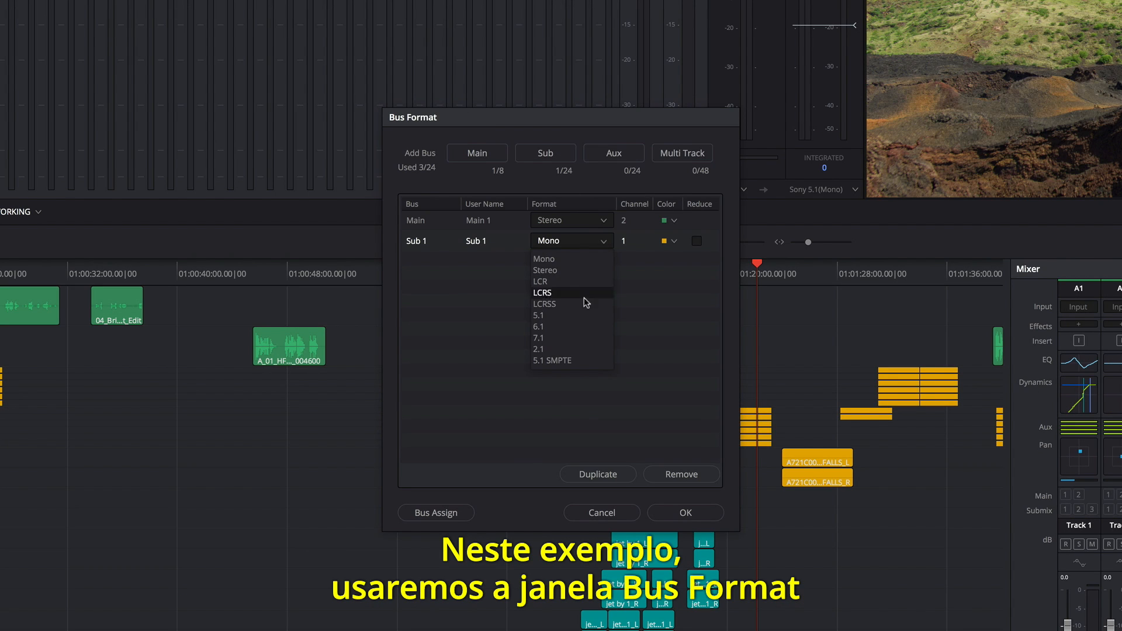
left_click(592, 338)
Name the new sub bus Film and give it the colour Pink.
double_click(476, 240)
type("Film")
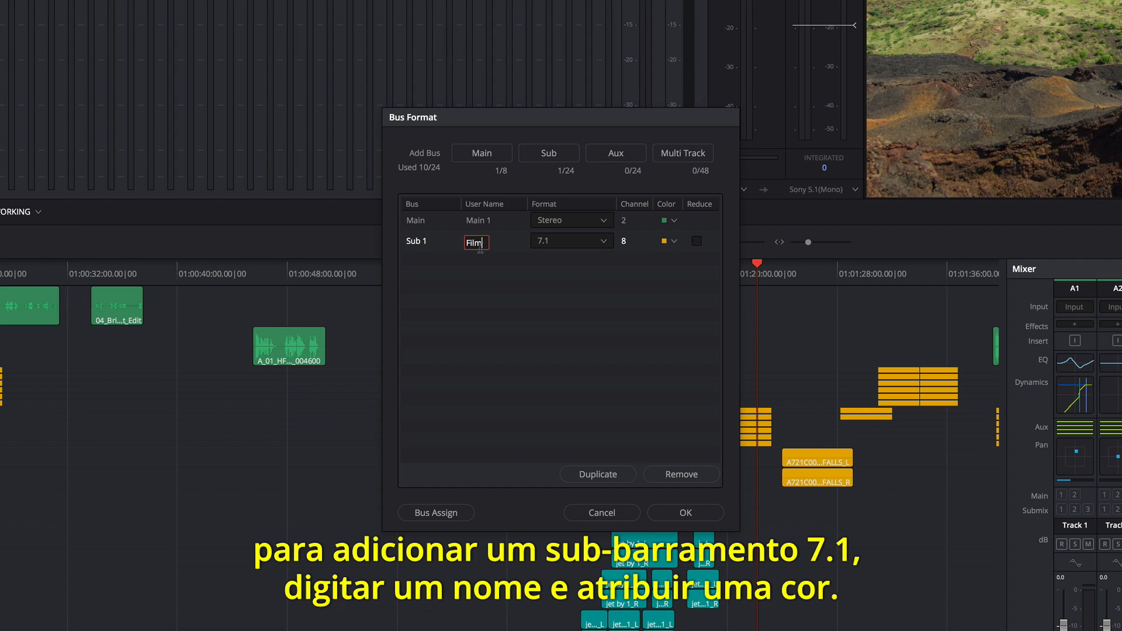
key("Return")
left_click(680, 239)
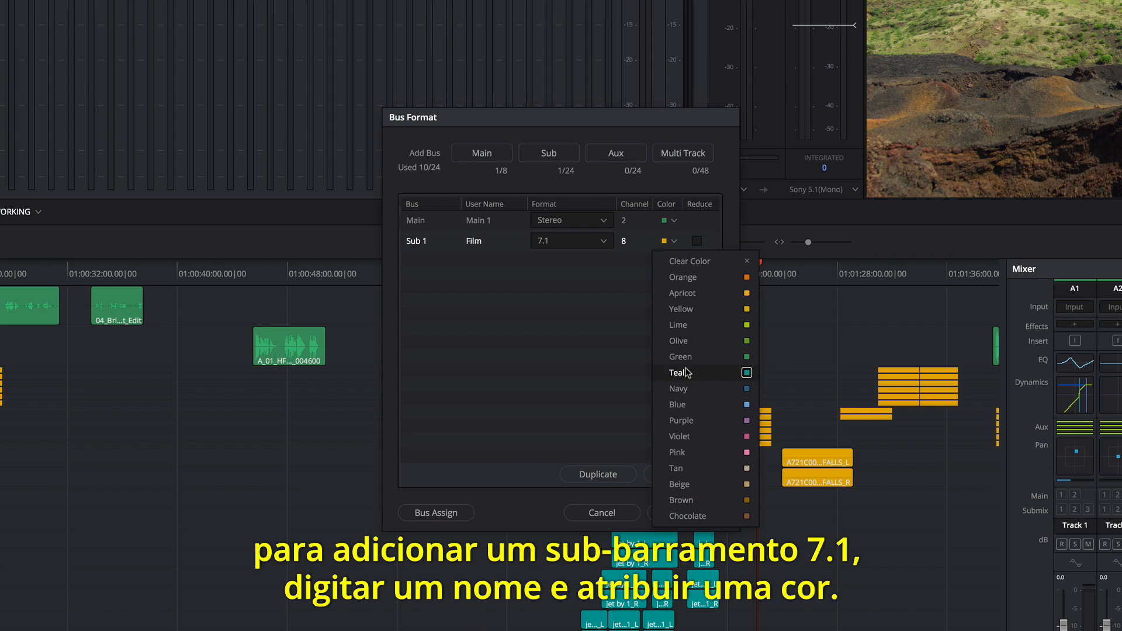
left_click(687, 451)
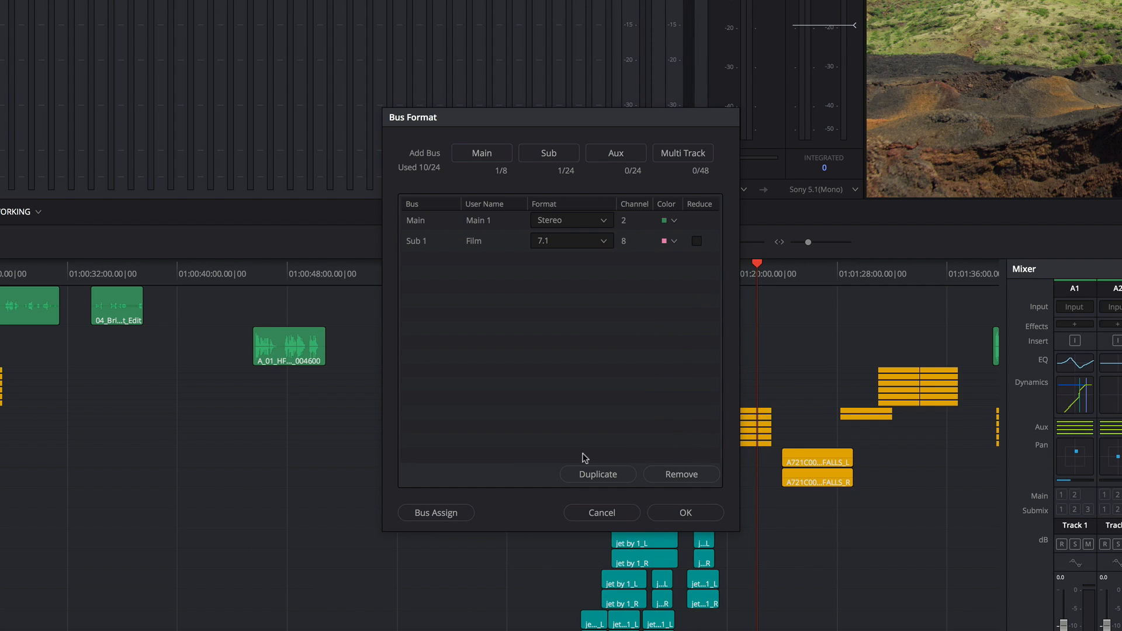
Assign all available tracks to the Film bus and monitor its signal in the meters during playback.
left_click(459, 513)
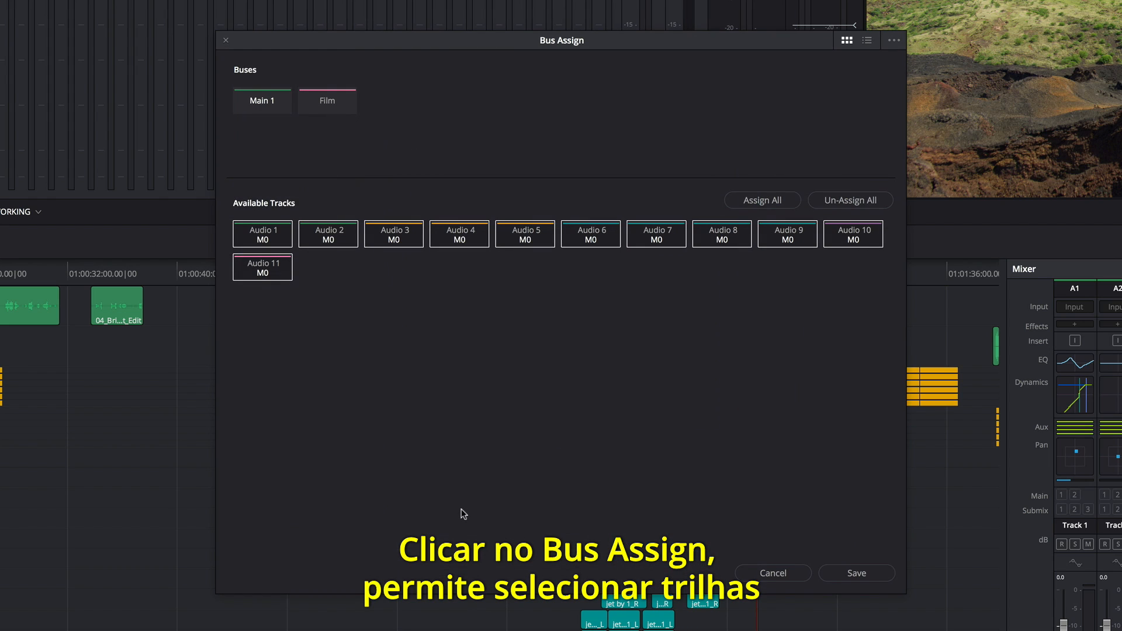
left_click(335, 107)
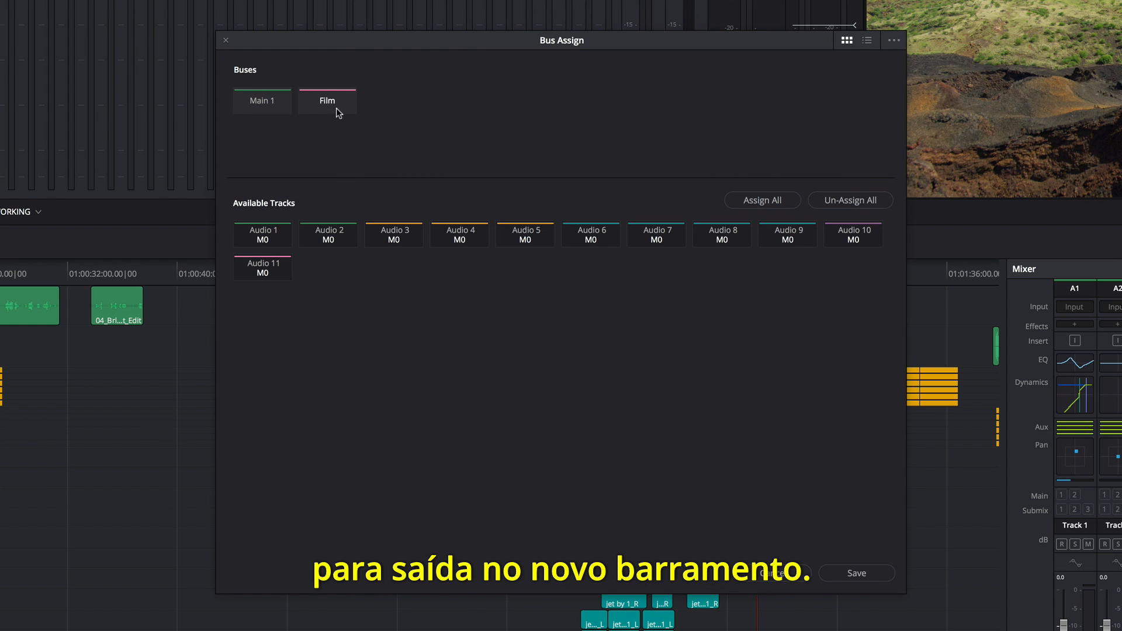
left_click(742, 205)
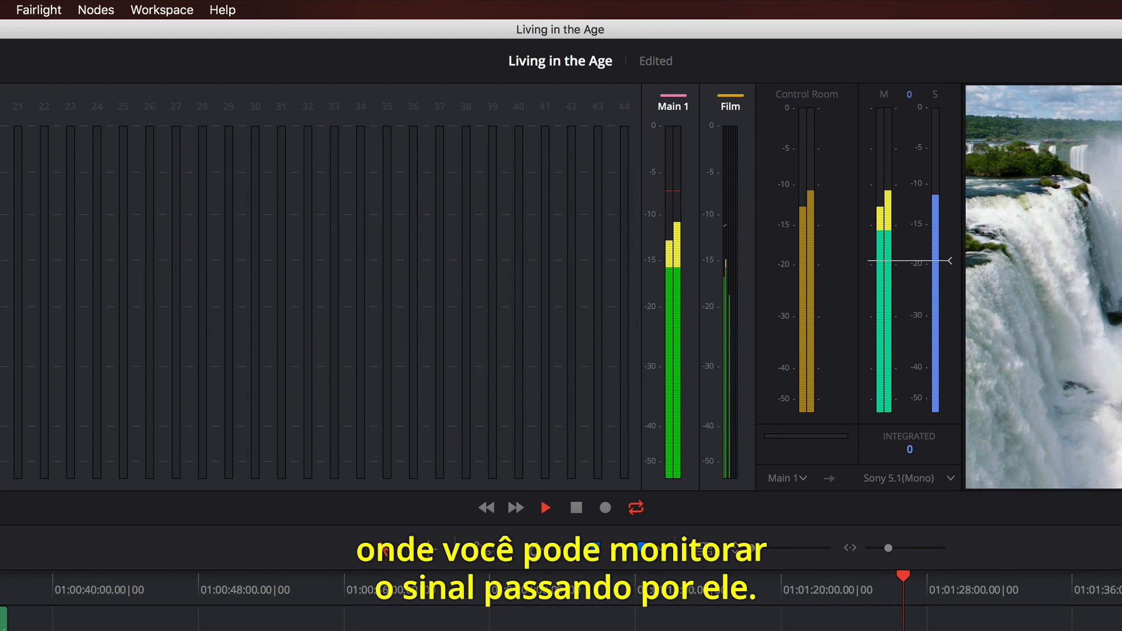
key("space")
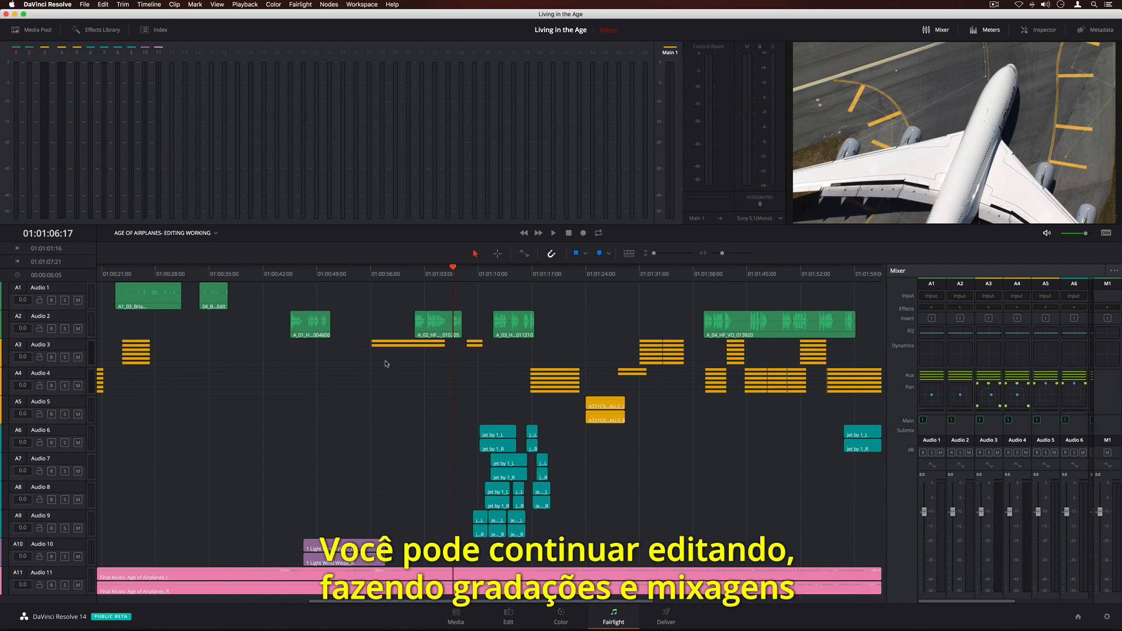
View the timeline on the Edit and Color pages and return to the Fairlight page.
left_click(510, 611)
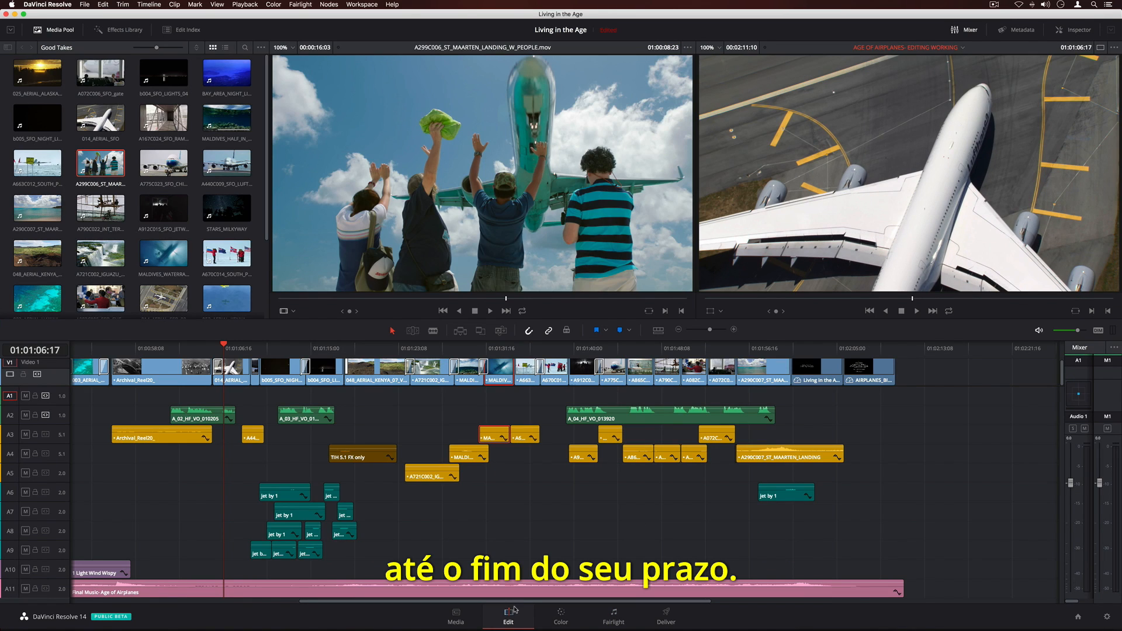
left_click(565, 621)
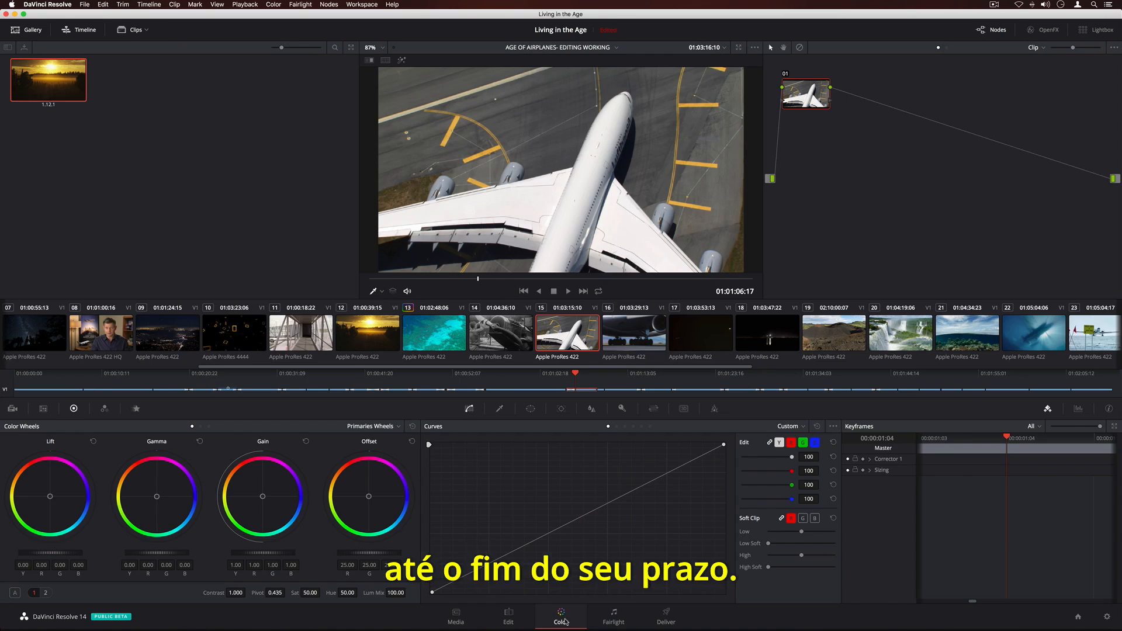
left_click(614, 615)
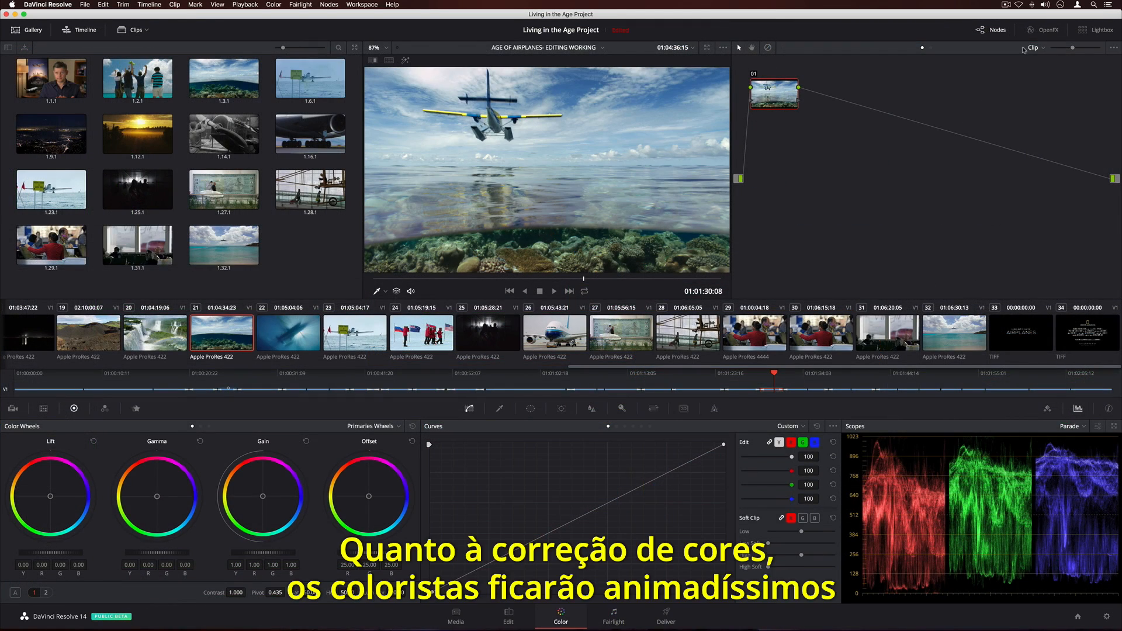
Browse the ResolveFX effects in the OpenFX library and stabilize the clip with the Tracker's Stabilizer.
left_click(1037, 32)
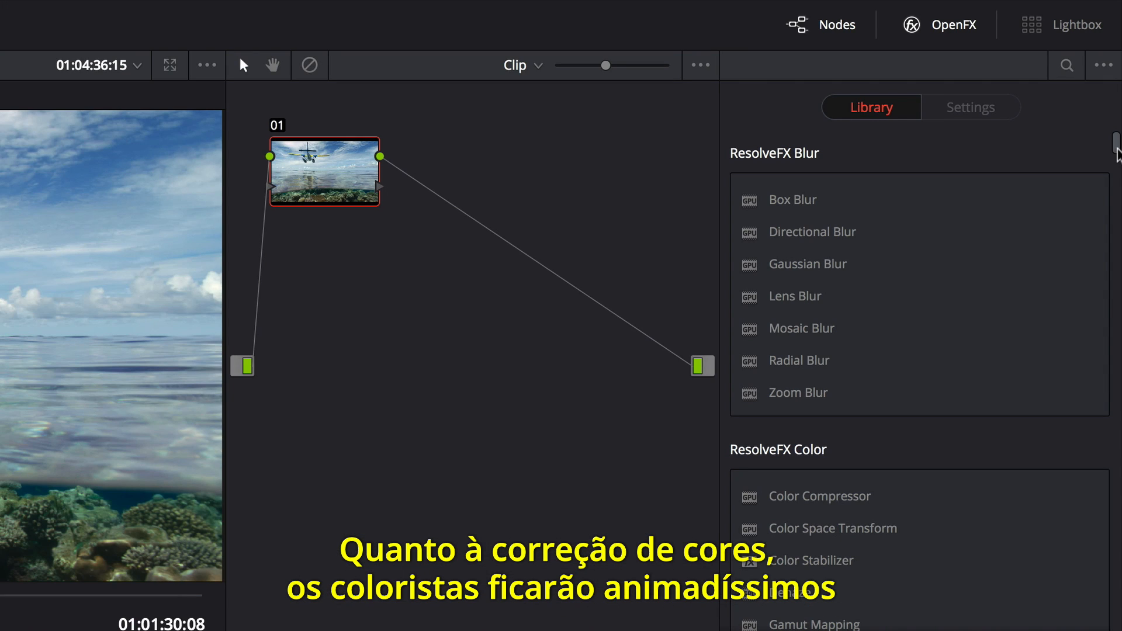
left_click_drag(1117, 154, 1118, 206)
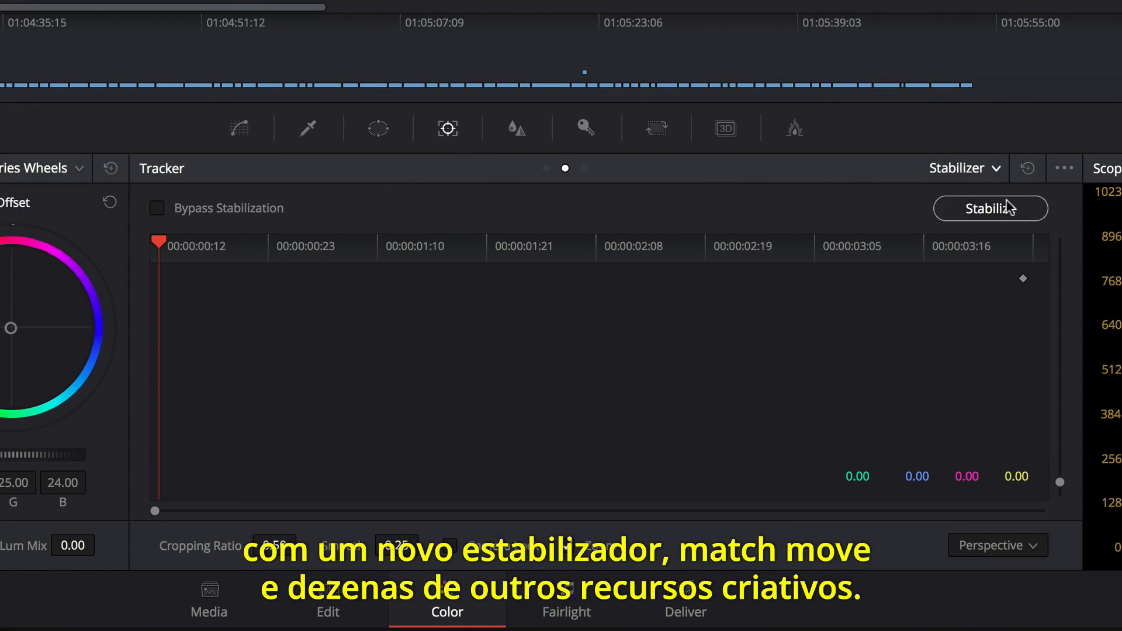
left_click(1009, 208)
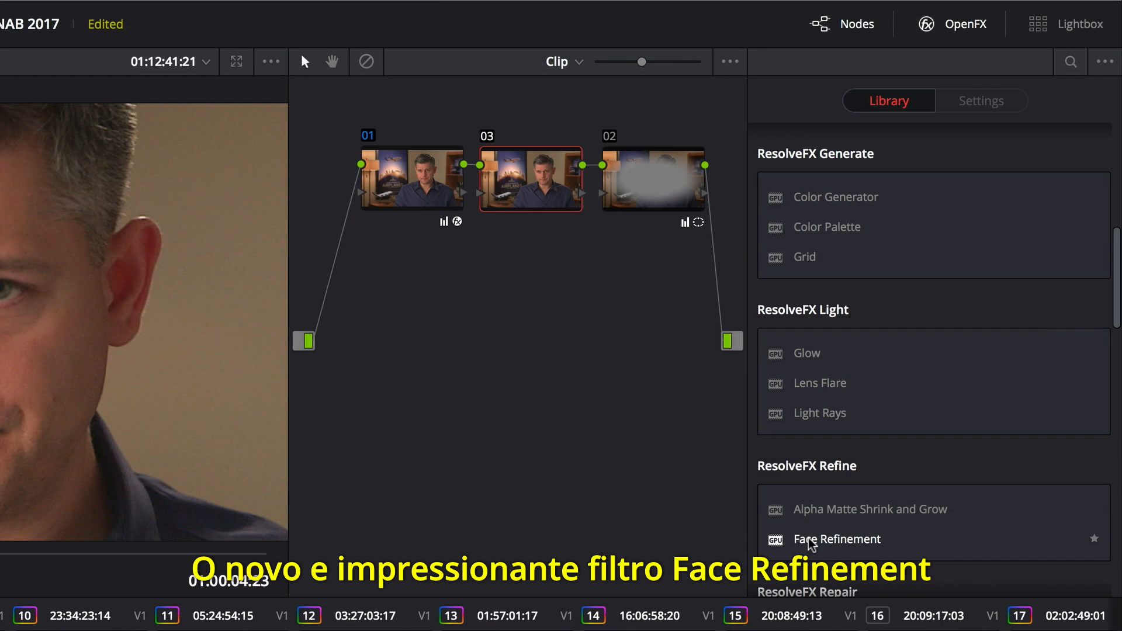
Apply Face Refinement to node 03 of the interview clip, analyze the face and set Smoothing to about 0.147.
left_click_drag(812, 539, 530, 173)
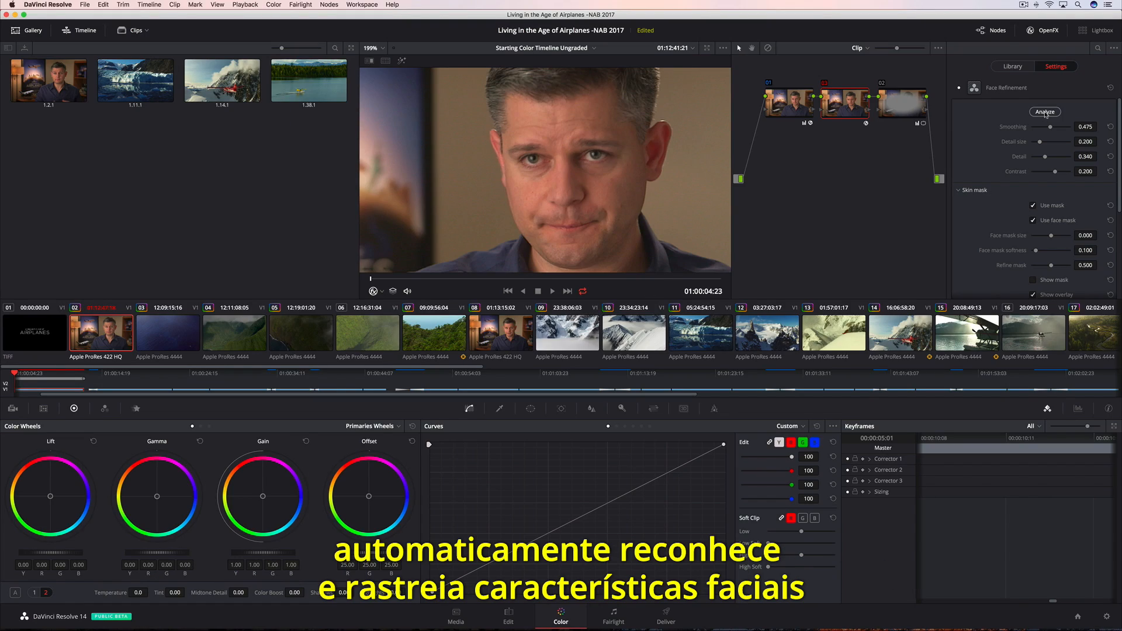
left_click(1045, 112)
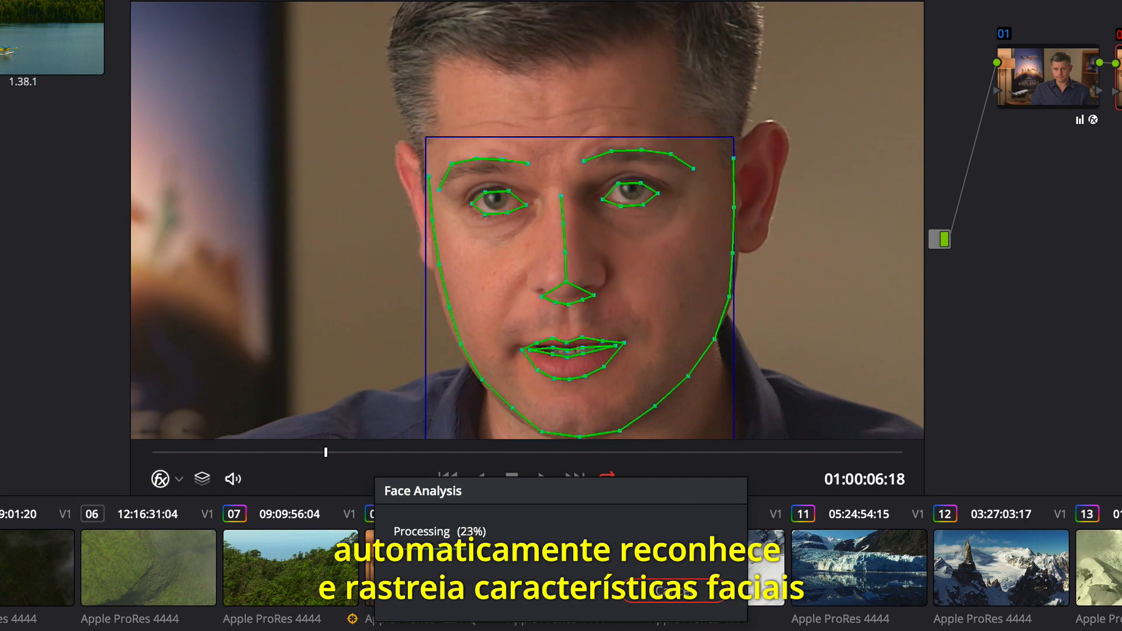
left_click_drag(1004, 149, 977, 151)
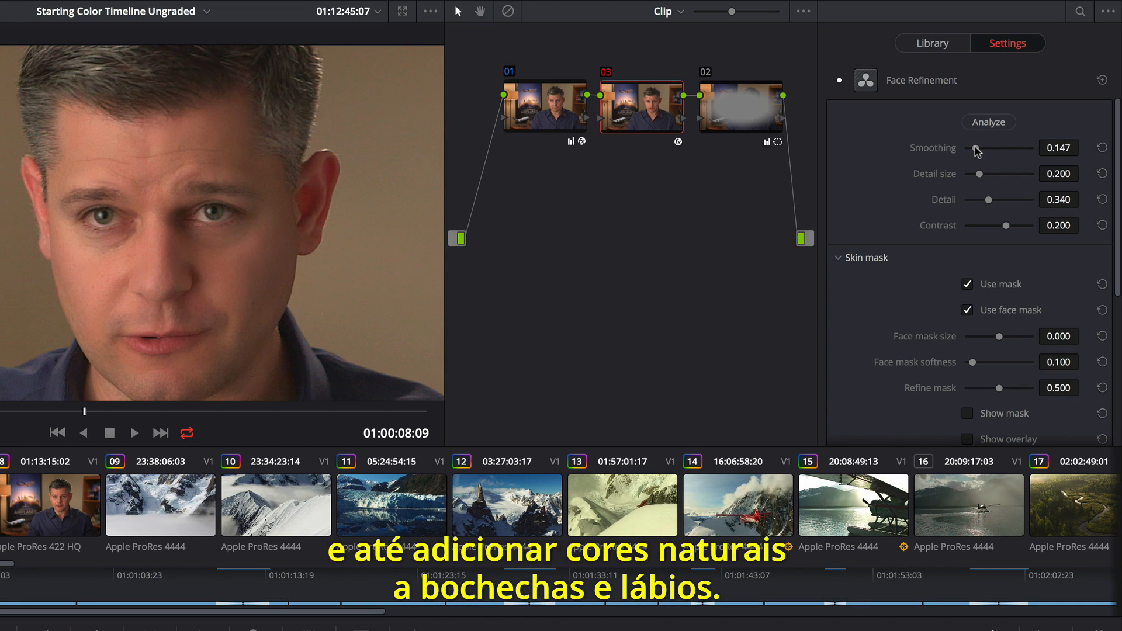
Retouch the eyes in Face Refinement with Sharpening 0.803, Eye Light 0.058 and Eyebag removal 0.697.
scroll(994, 292, "down", 5)
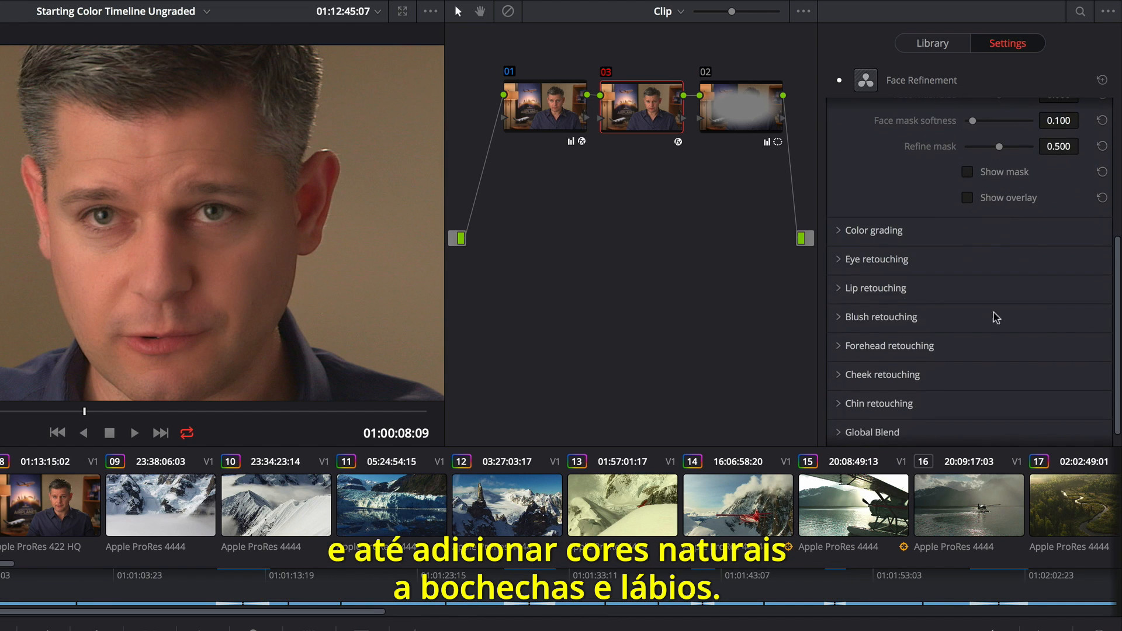
left_click(842, 259)
left_click_drag(966, 287, 999, 287)
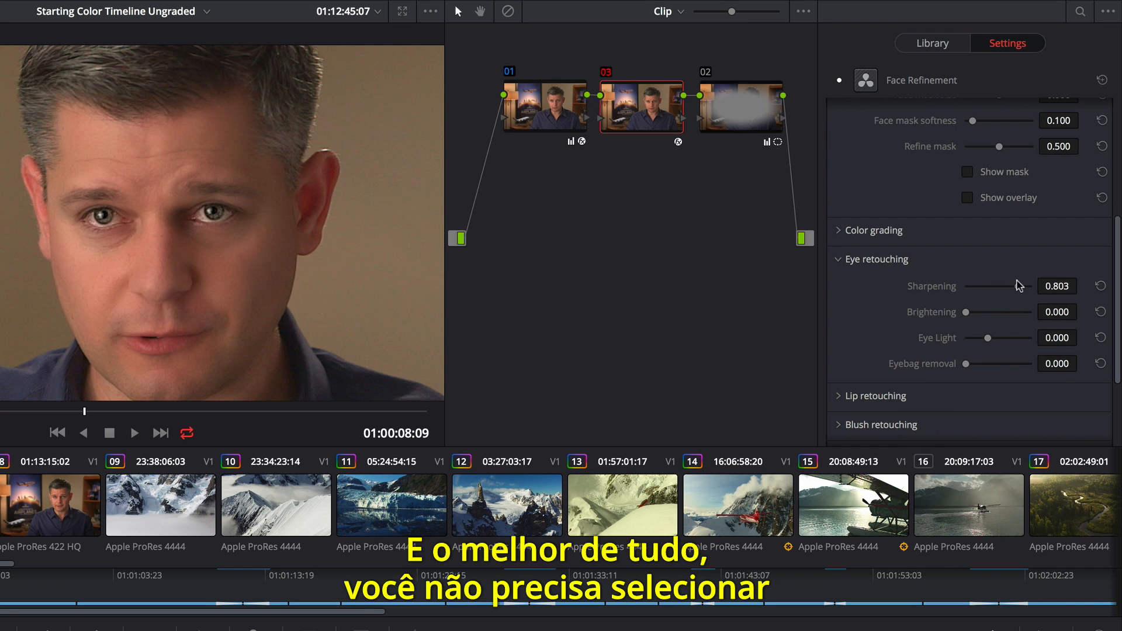
left_click_drag(990, 339, 991, 363)
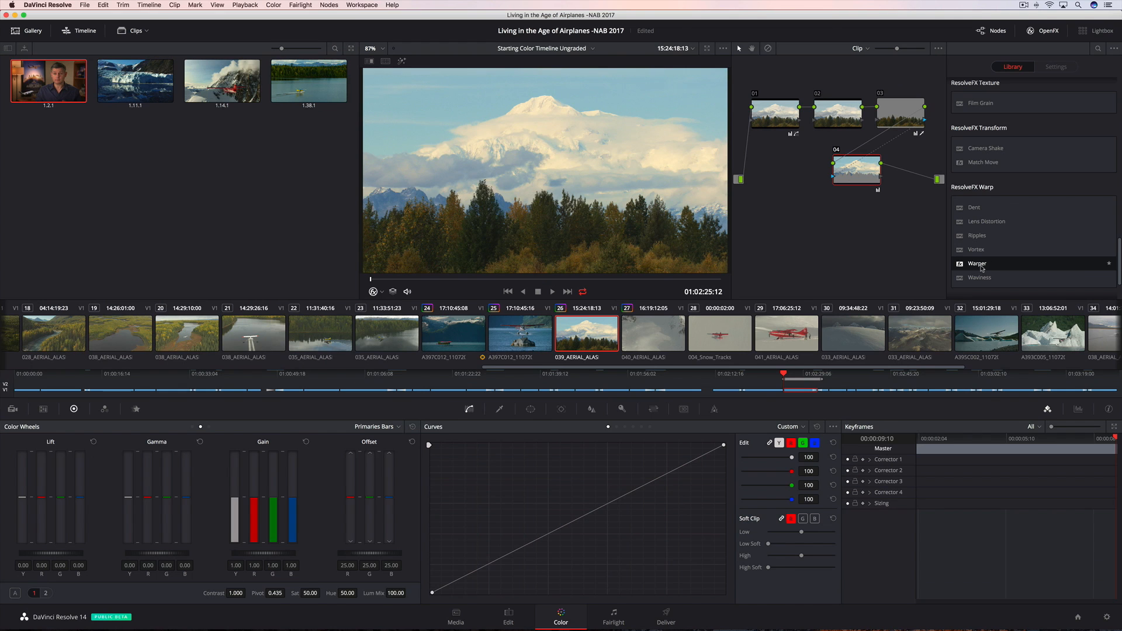
Apply the Warper to node 02 of the mountain clip, pull the peak and sky points upward, and add three points along the treeline.
left_click_drag(981, 267, 835, 113)
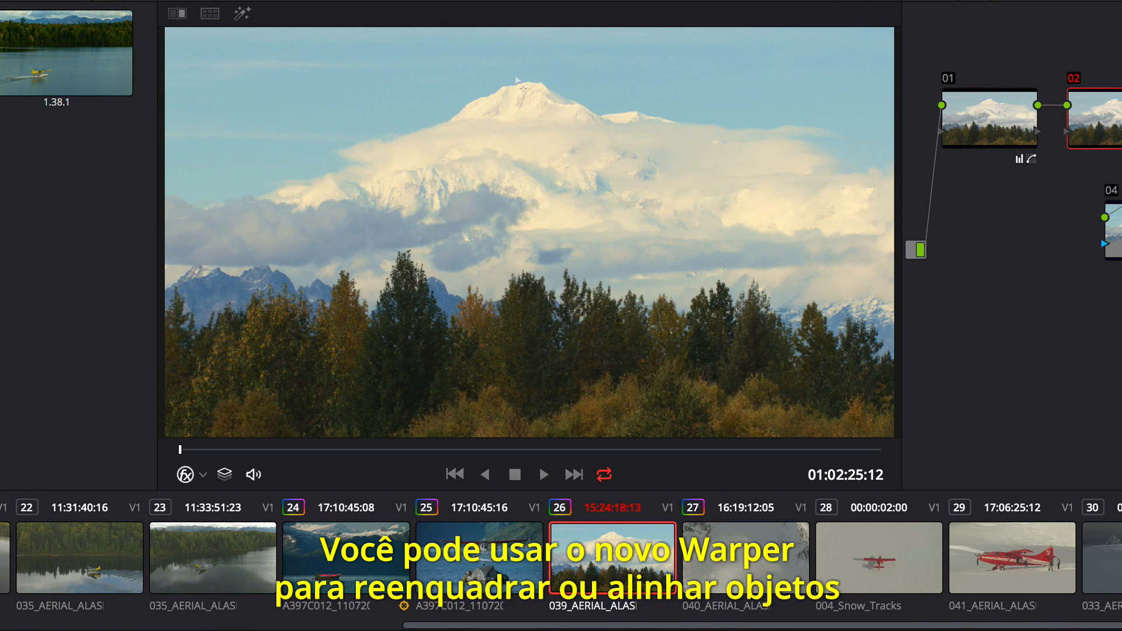
left_click(395, 91)
left_click(833, 78)
left_click_drag(530, 69, 530, 43)
mouse_move(228, 73)
left_mouse_down()
mouse_move(228, 53)
mouse_move(224, 68)
left_mouse_up()
mouse_move(833, 79)
left_mouse_down()
mouse_move(832, 55)
mouse_move(832, 67)
left_mouse_up()
left_click(203, 283, "shift")
left_click(525, 264, "shift")
left_click(855, 267, "shift")
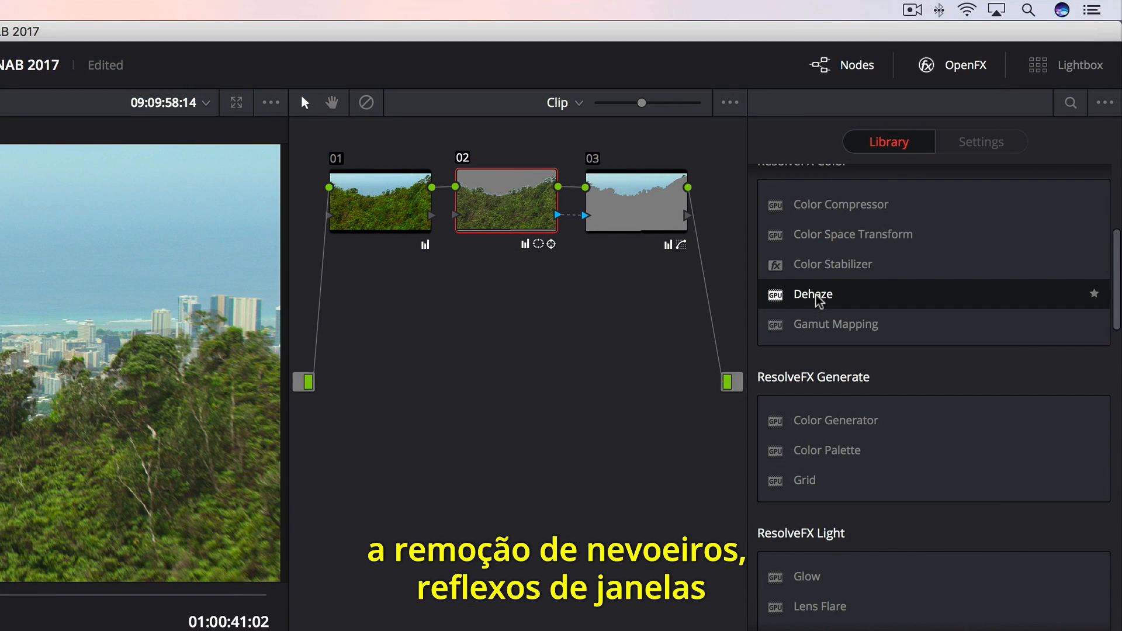
Apply the ResolveFX Dehaze effect to the clip of the forested hillside above the city.
left_click_drag(810, 295, 656, 187)
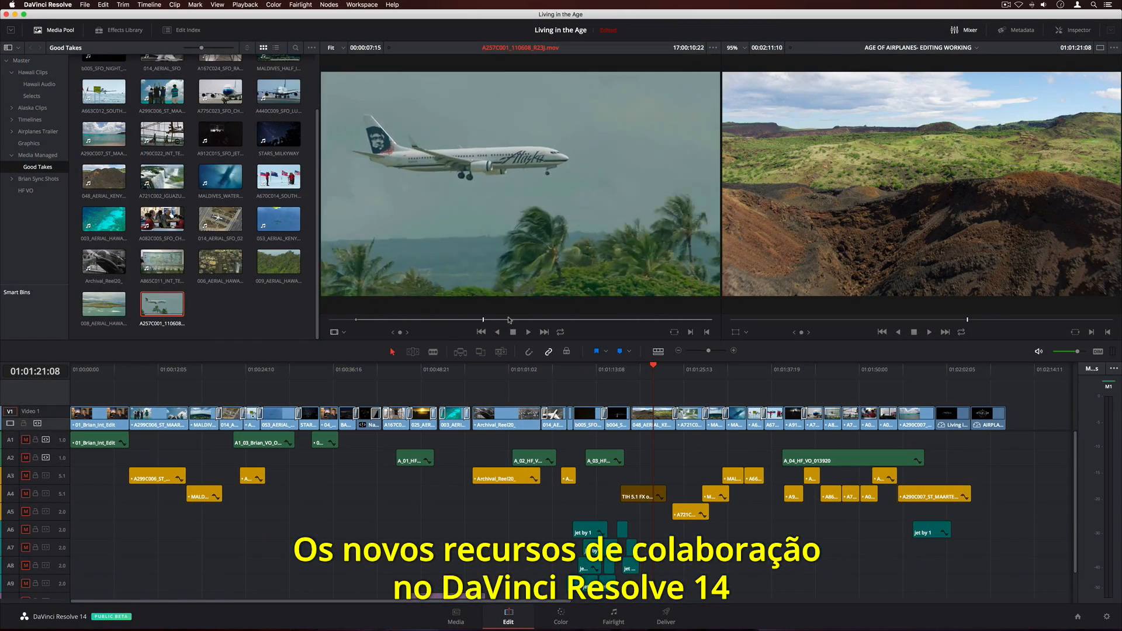
left_click_drag(508, 319, 682, 320)
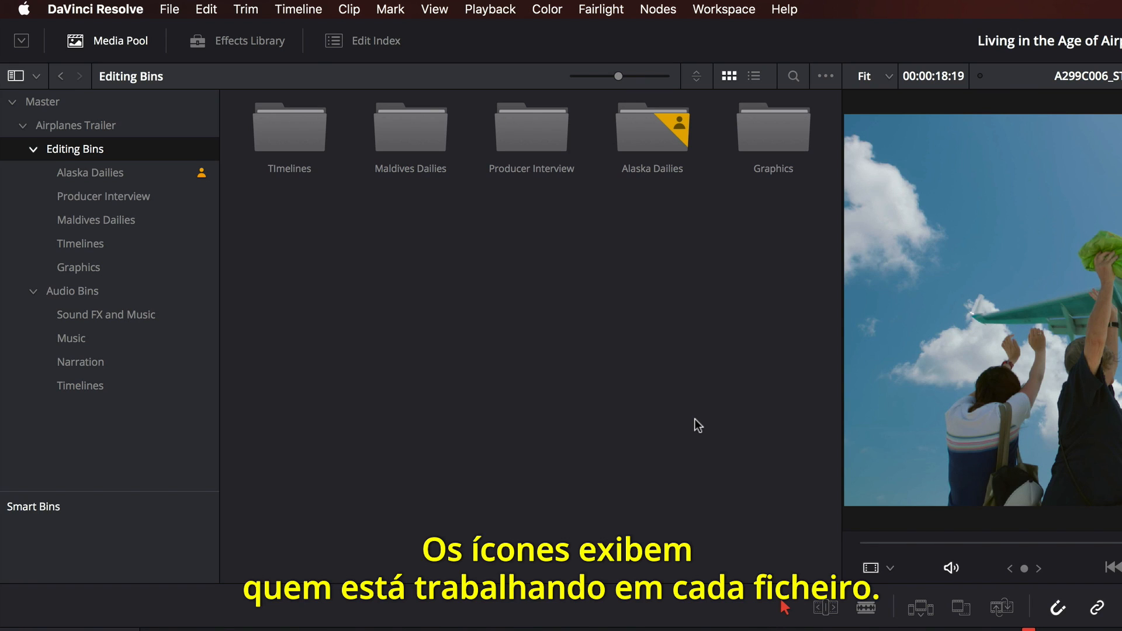
Check who is working in the Alaska Dailies bin, open the bin and preview its A397C012 seaplane clip.
mouse_move(680, 125)
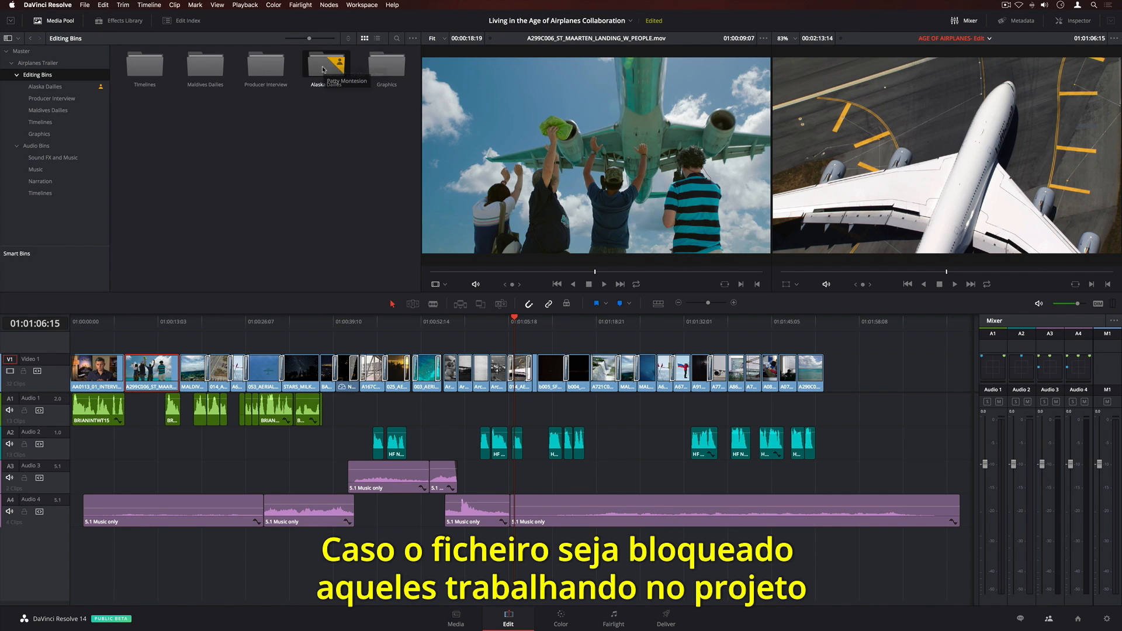
double_click(324, 68)
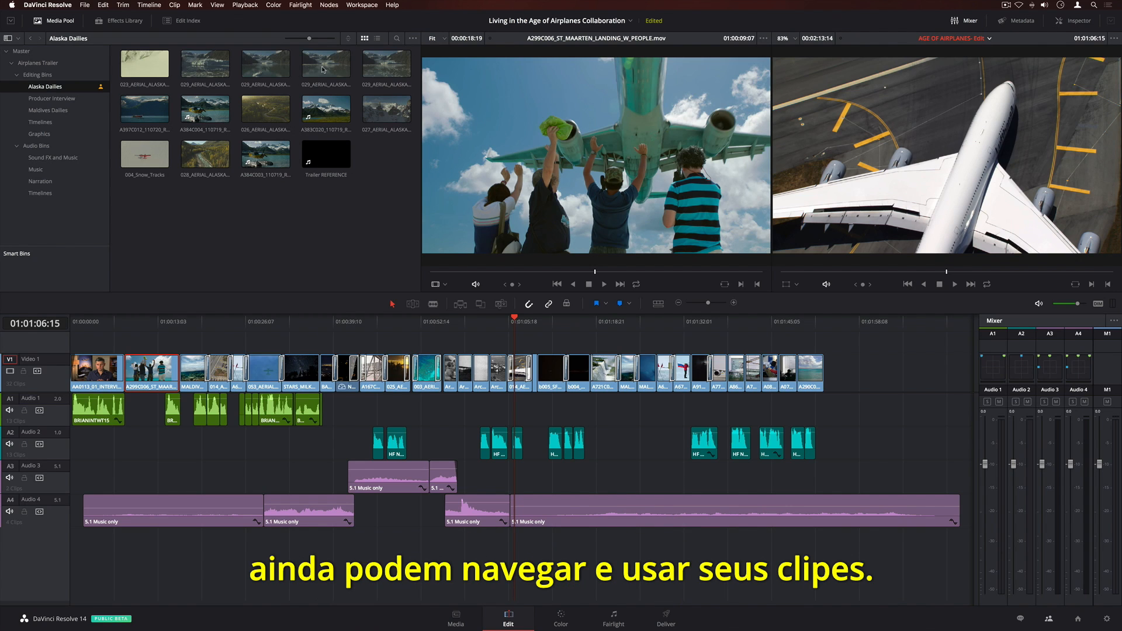
left_click(158, 117)
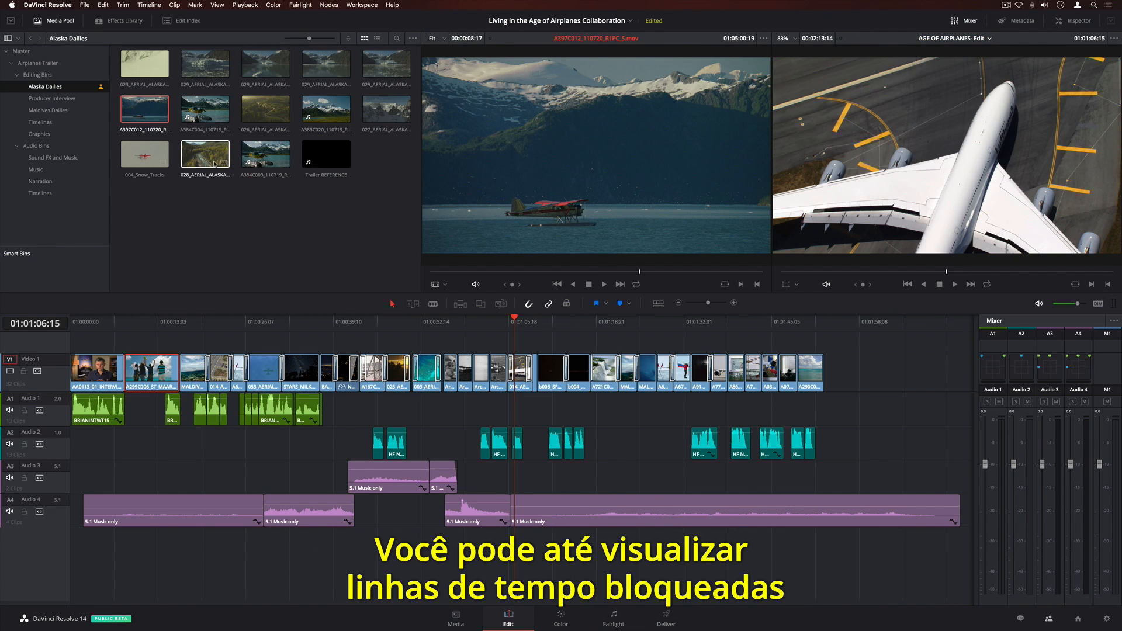
Mark the A384C003_110719_R1PC.mov clip from 04:01:56:10 to 04:02:02:07 and add it at the end of the timeline's Video 1 track.
left_click(262, 157)
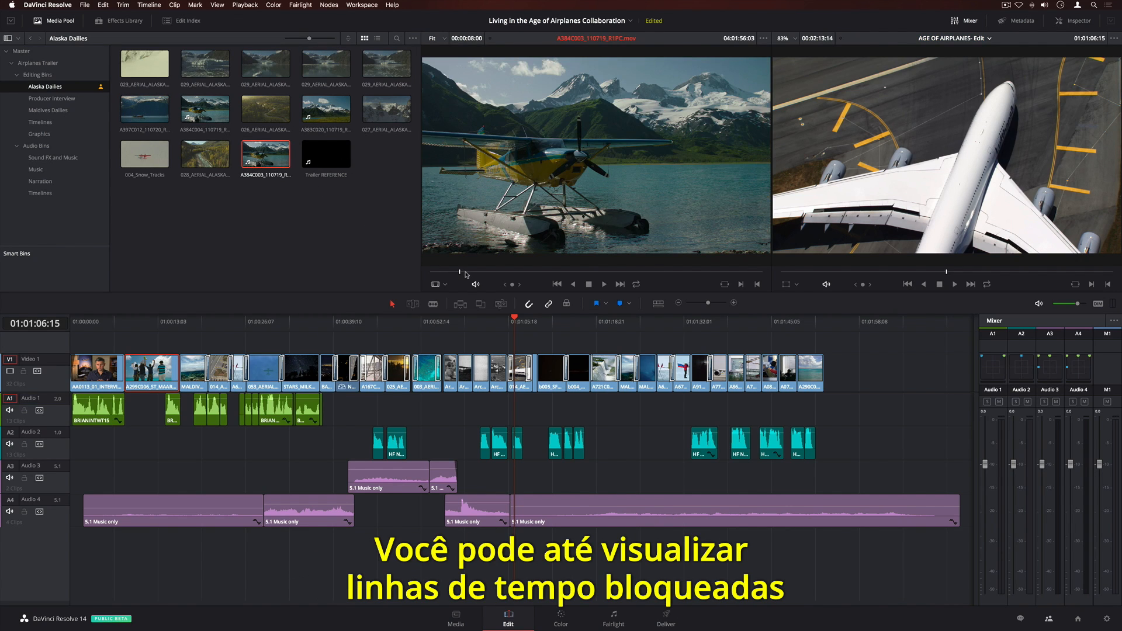
left_click_drag(466, 274, 472, 272)
key("i")
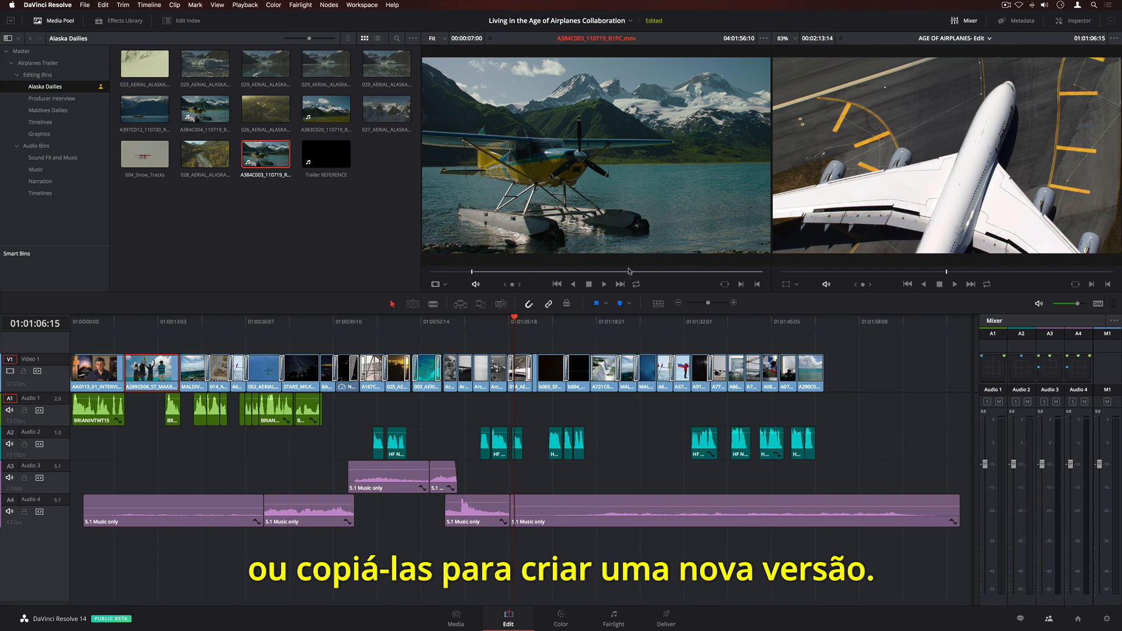
left_click_drag(706, 273, 717, 274)
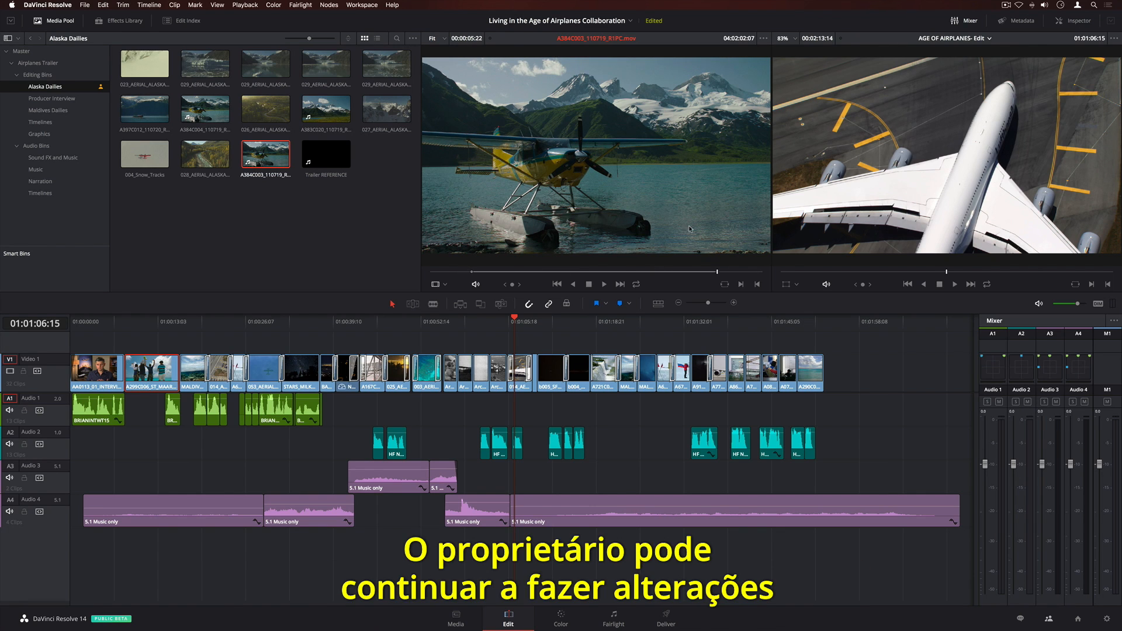
left_click_drag(689, 229, 832, 369)
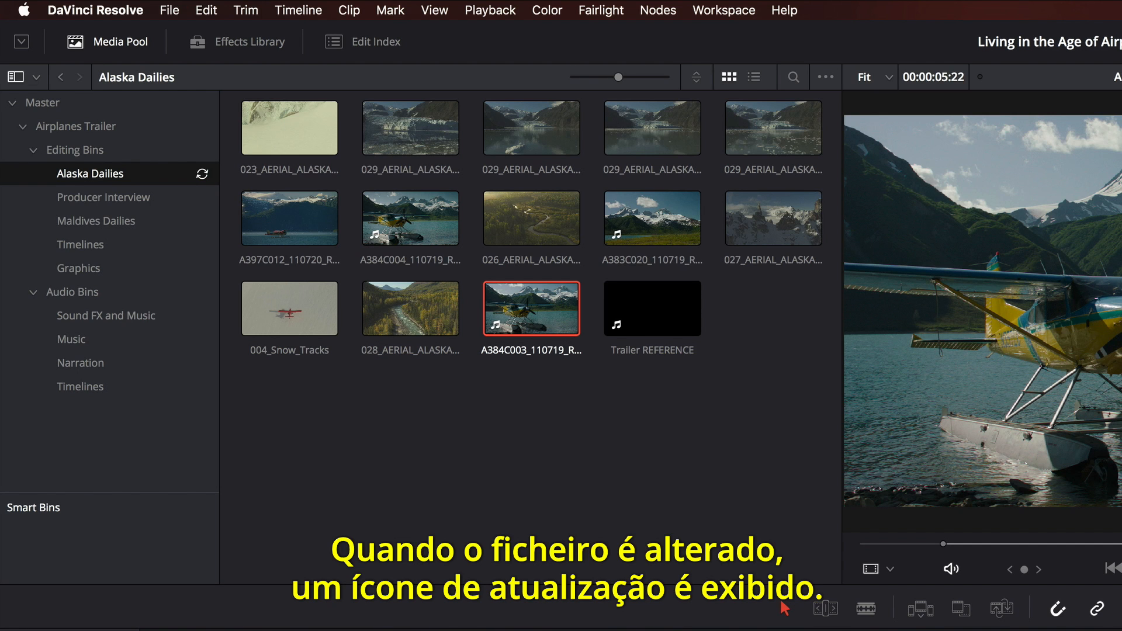
Refresh the Alaska Dailies bin to load the collaborator's changes.
left_click(202, 174)
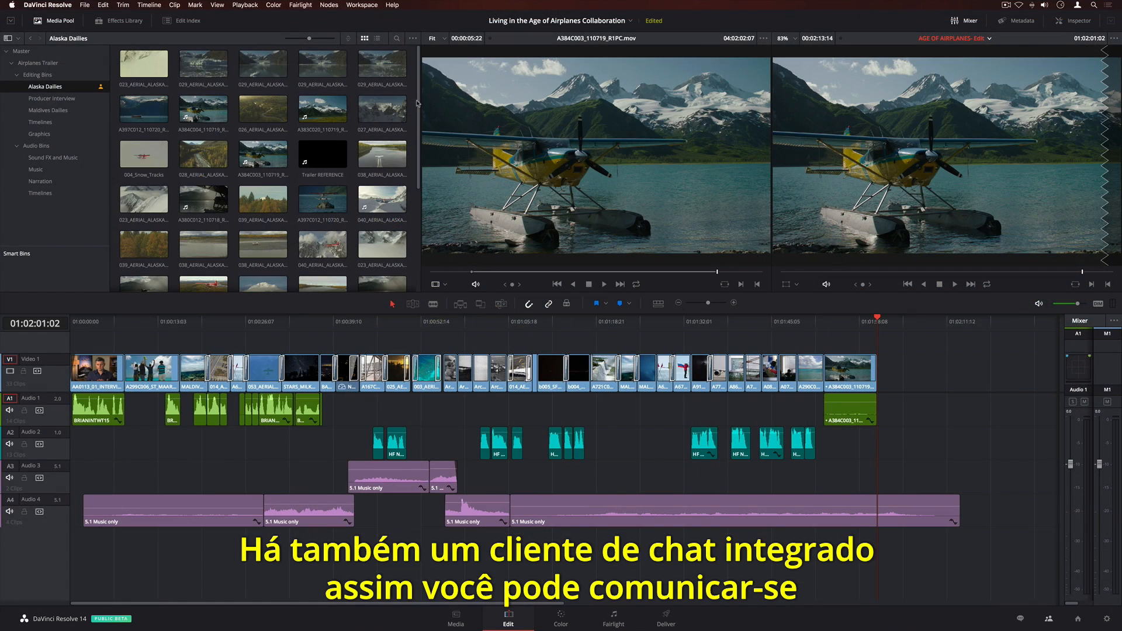
Send the collaboration chat message "Can you please make a bin with today's dailies?" and close the chat.
left_click(1020, 619)
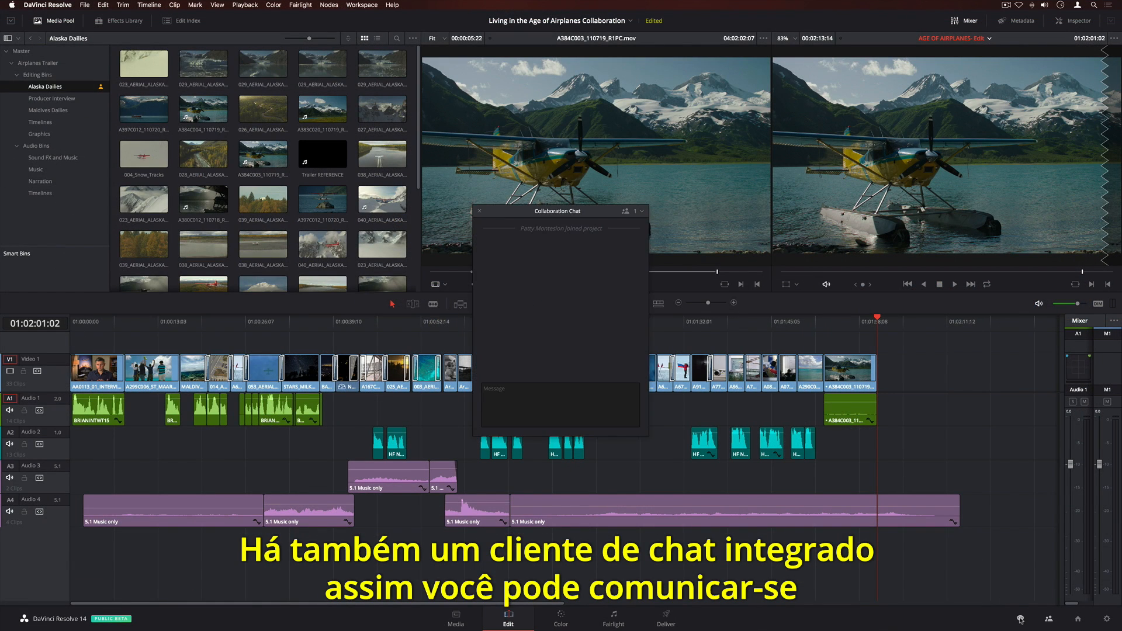
left_click(539, 397)
type("c")
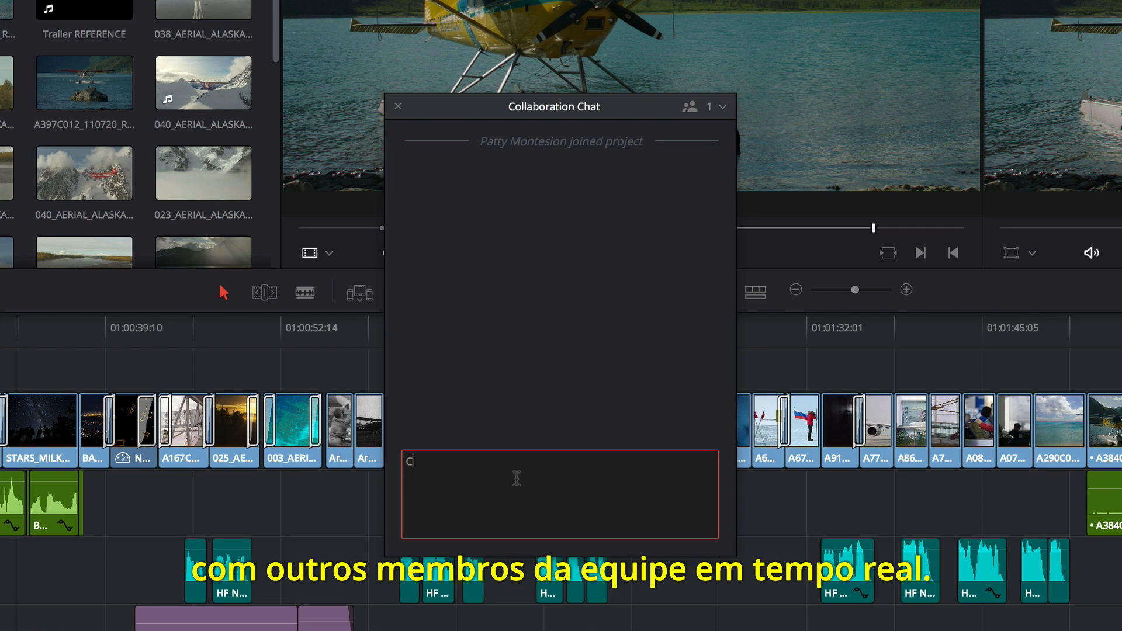
type("an you please make a bin ")
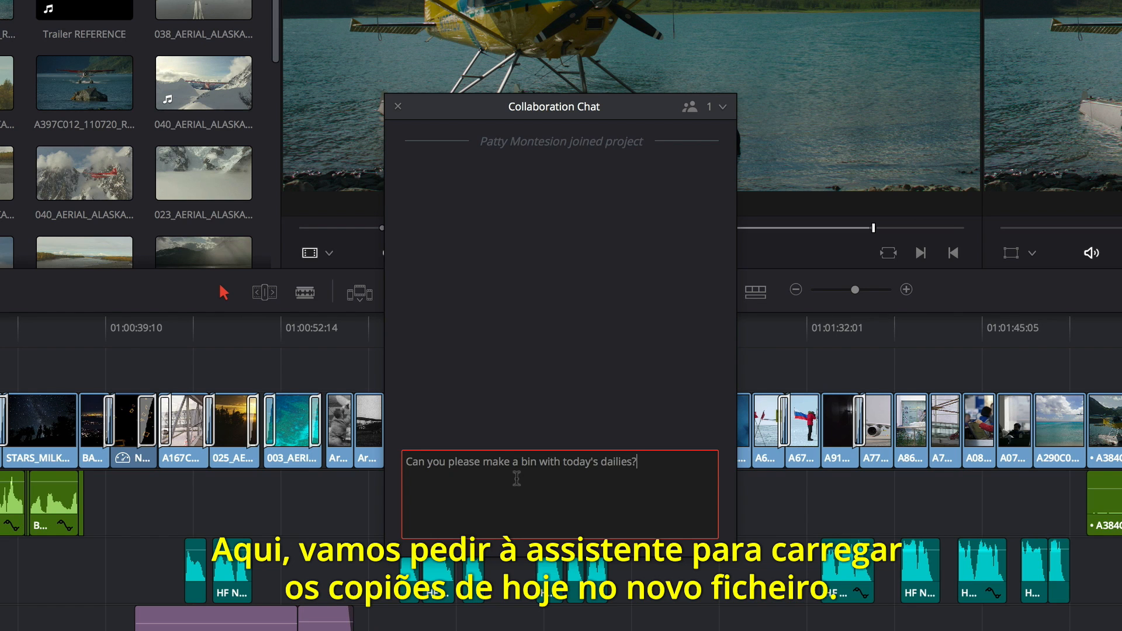
type("with today's dailies?")
key("Return")
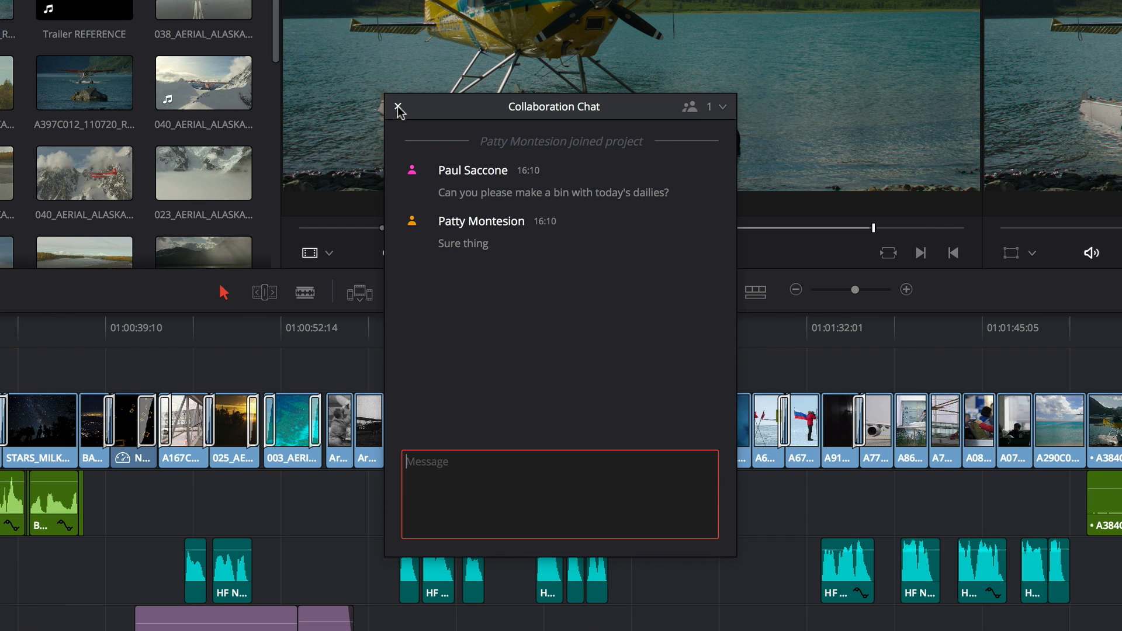
left_click(398, 108)
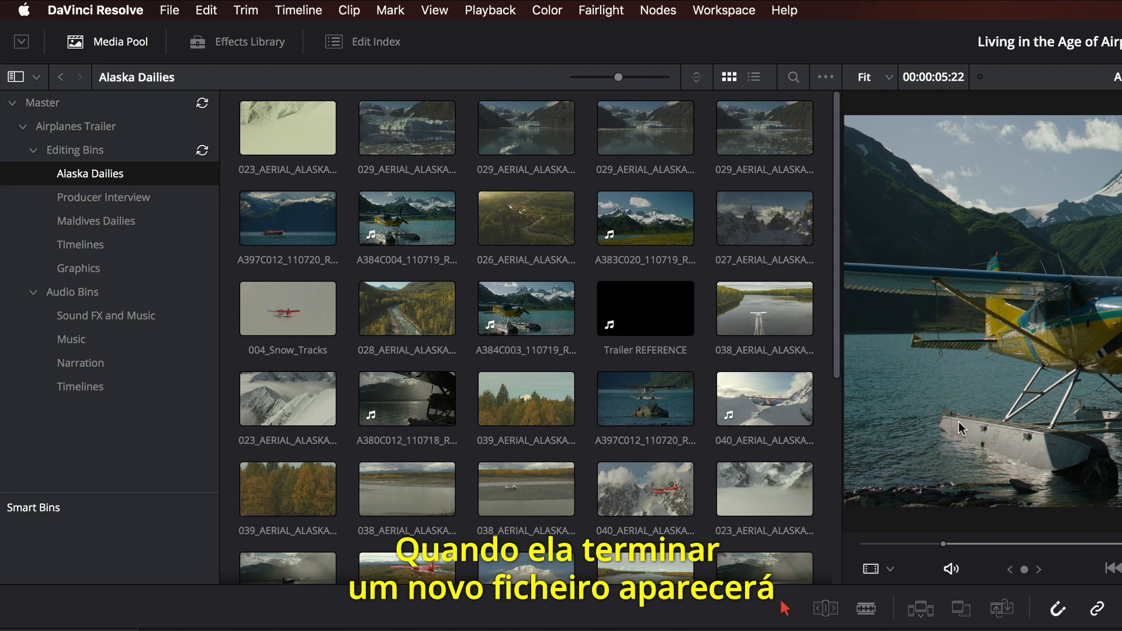
Refresh Editing Bins in the media pool and open the new Hawaii Dailies bin.
left_click(90, 150)
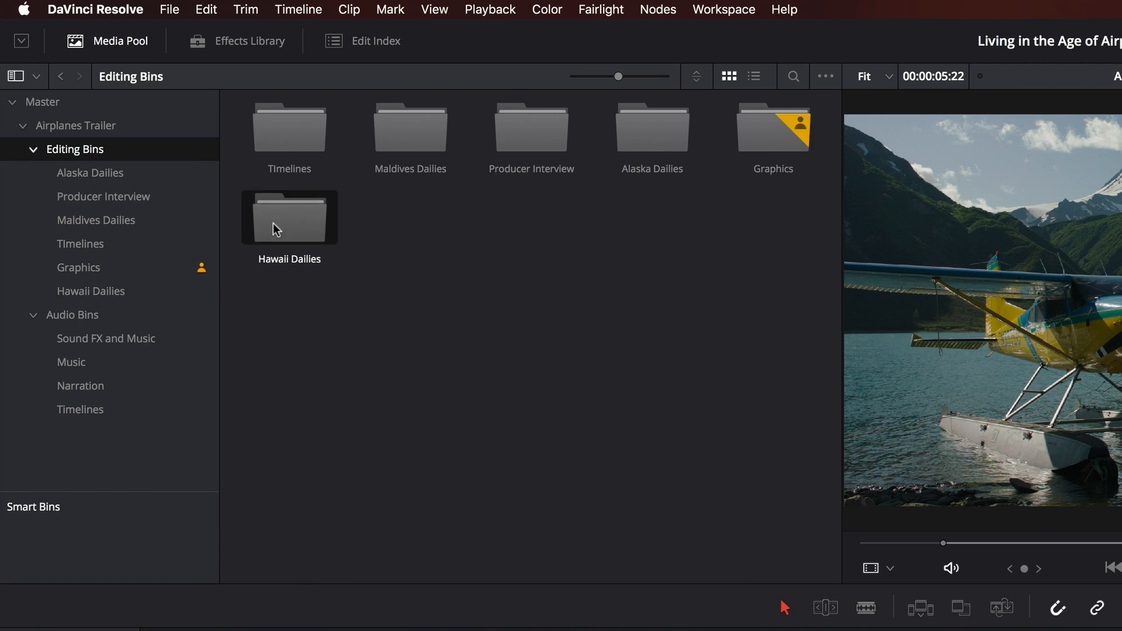
double_click(276, 230)
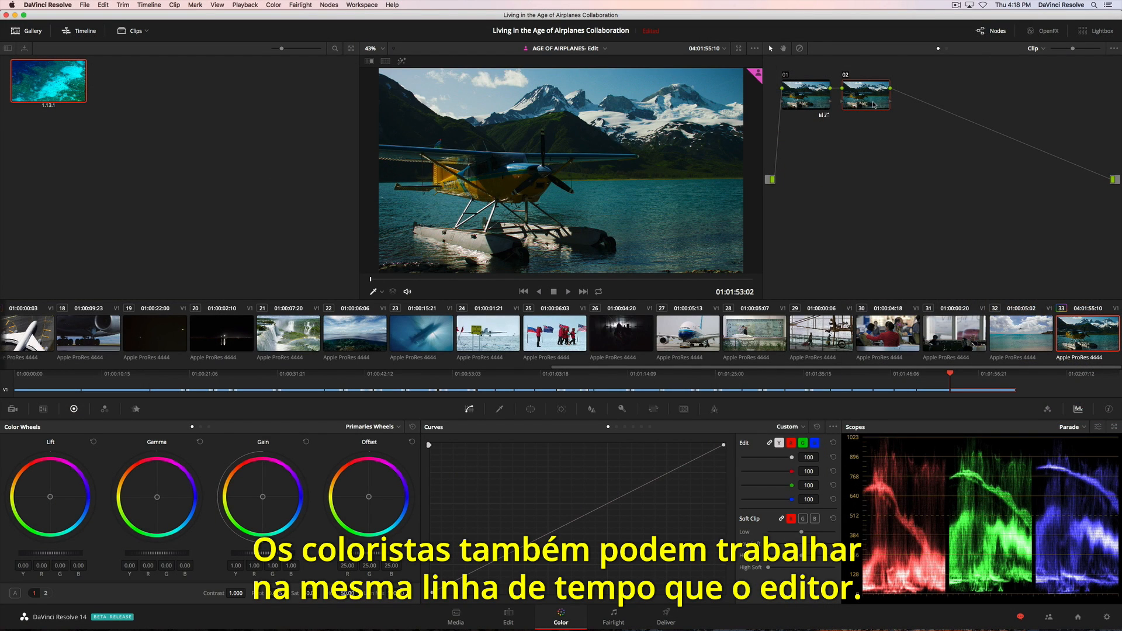
Show the Hue Vs Hue curve for node 02 of the seaplane clip and place a point in its orange-yellow range.
left_click(617, 426)
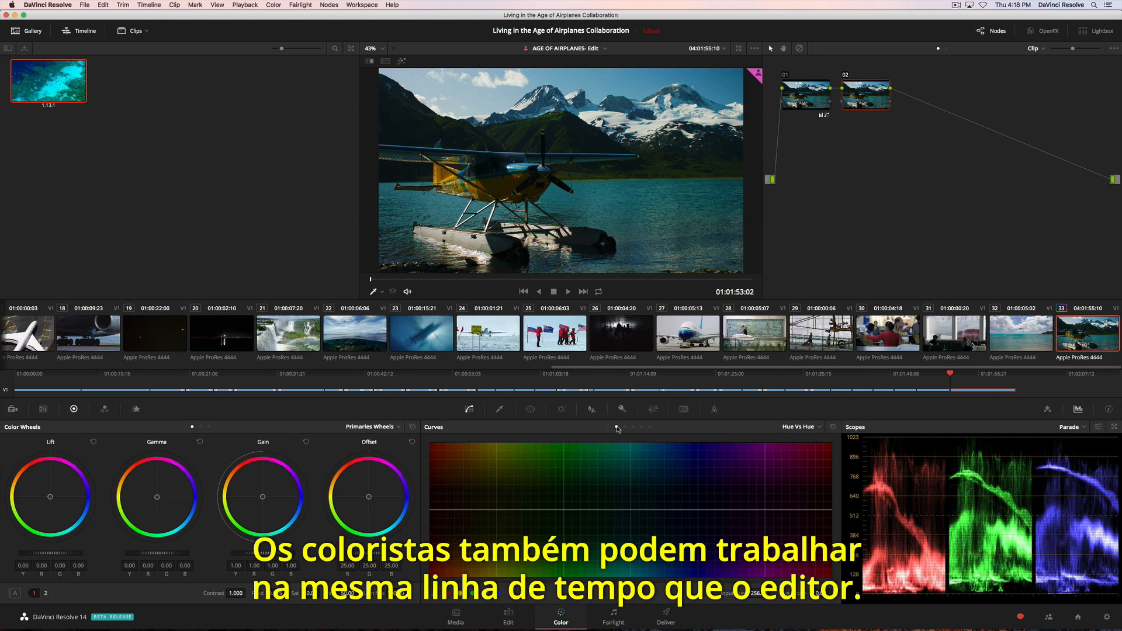
left_click(477, 510)
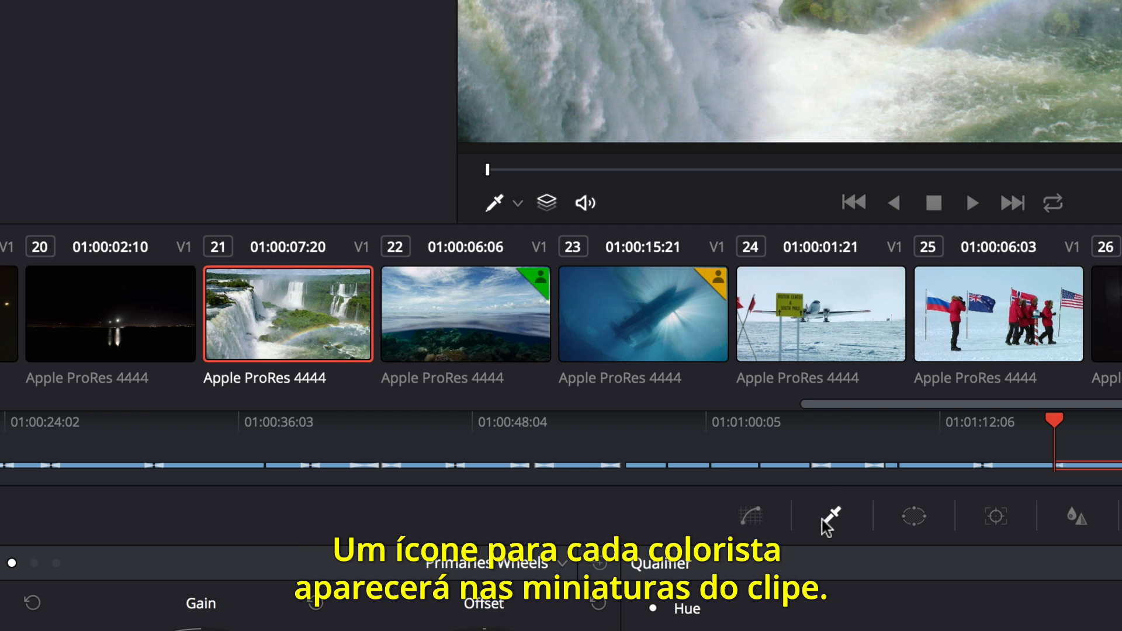
Check which colorists are working on clips 23 and 22 from the badges on their thumbnails.
mouse_move(713, 284)
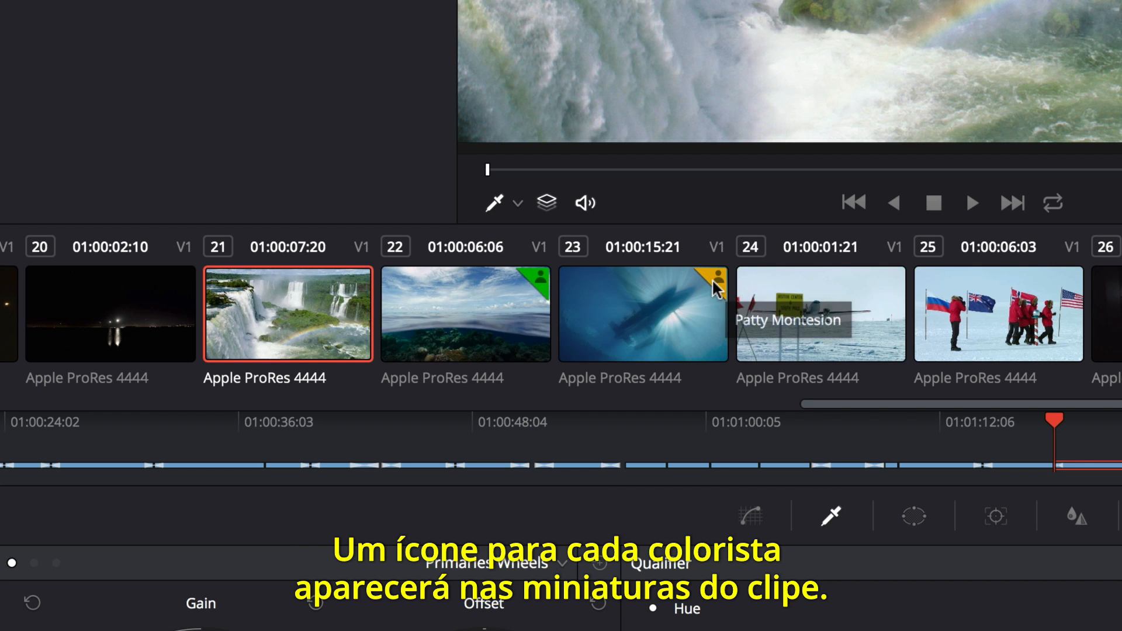
mouse_move(542, 283)
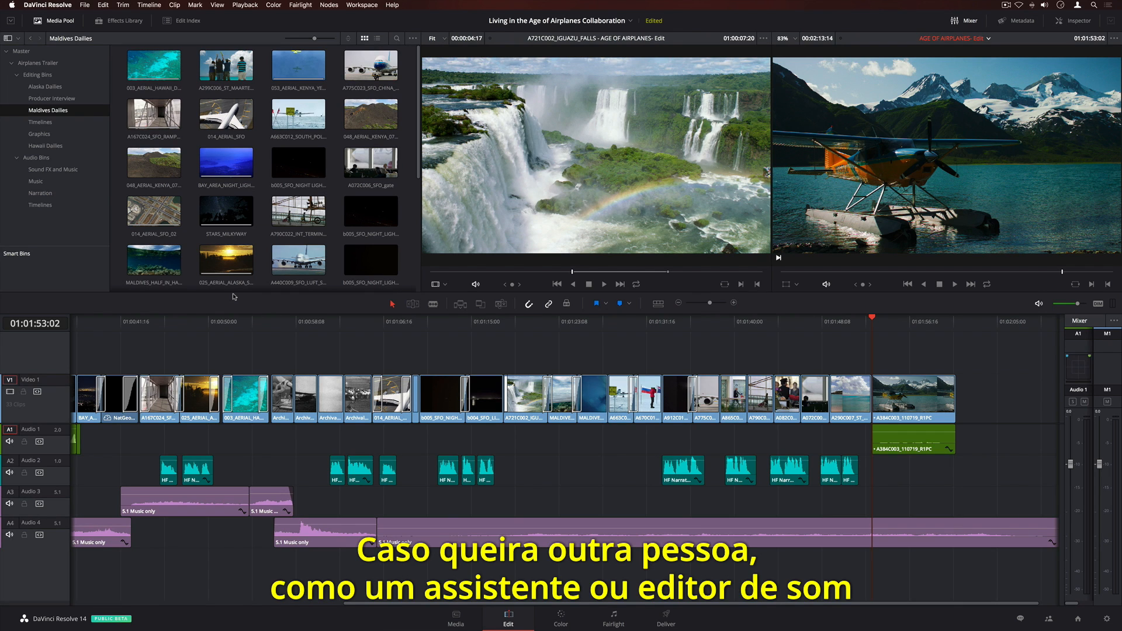
Compare the AGE OF AIRPLANES- PIC CHANGES timeline in the Editing Bins' Timelines bin with the current timeline.
left_click(60, 126)
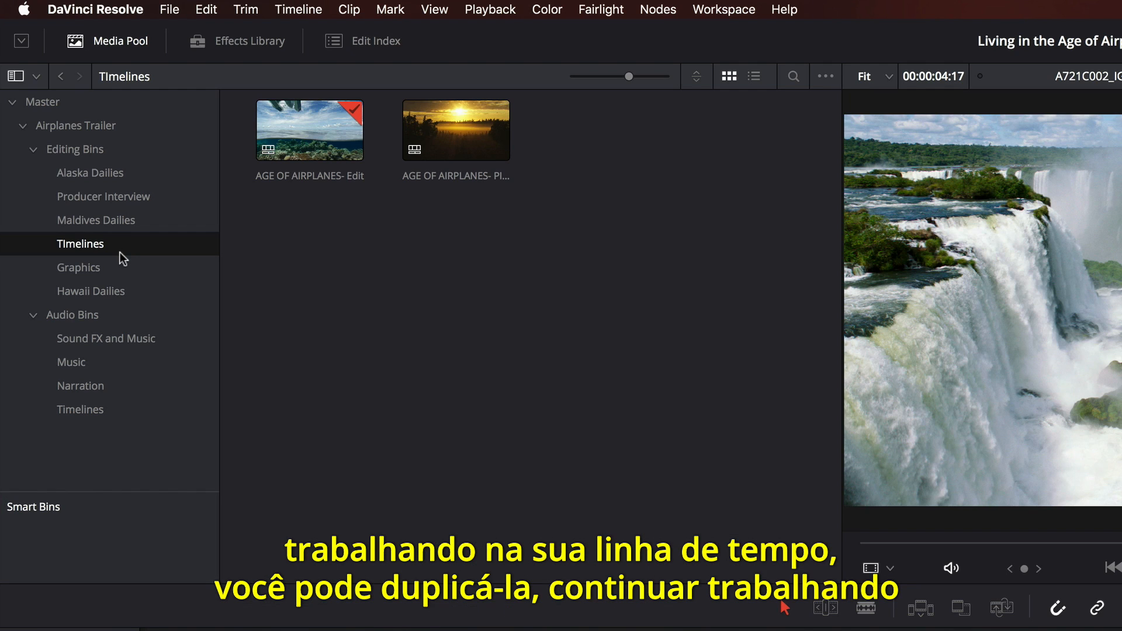
right_click(226, 65)
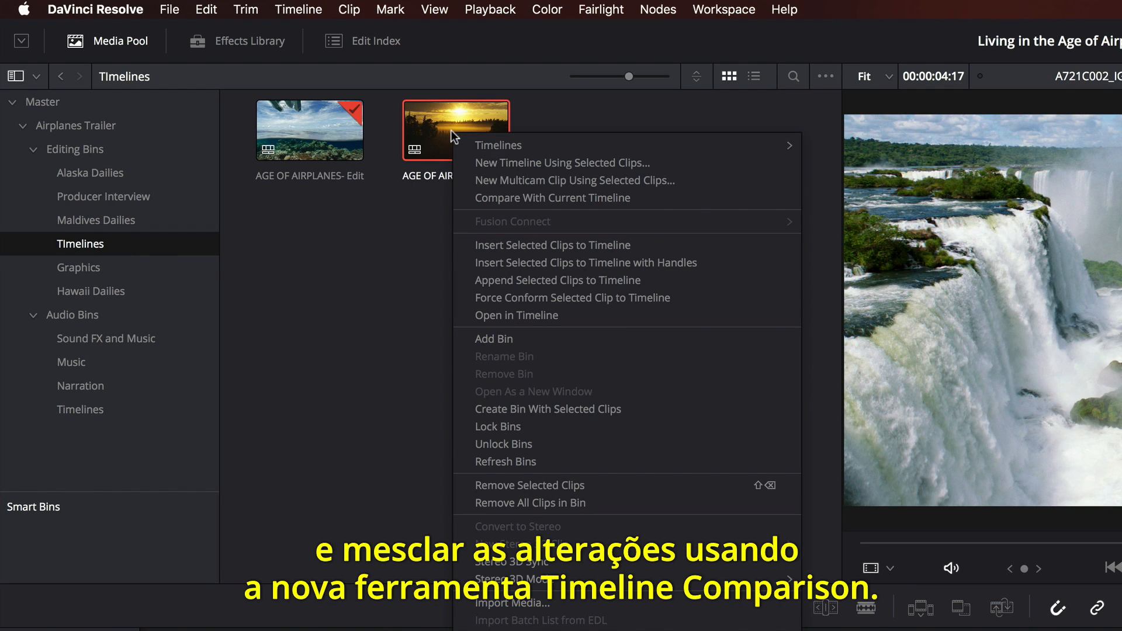
left_click(697, 197)
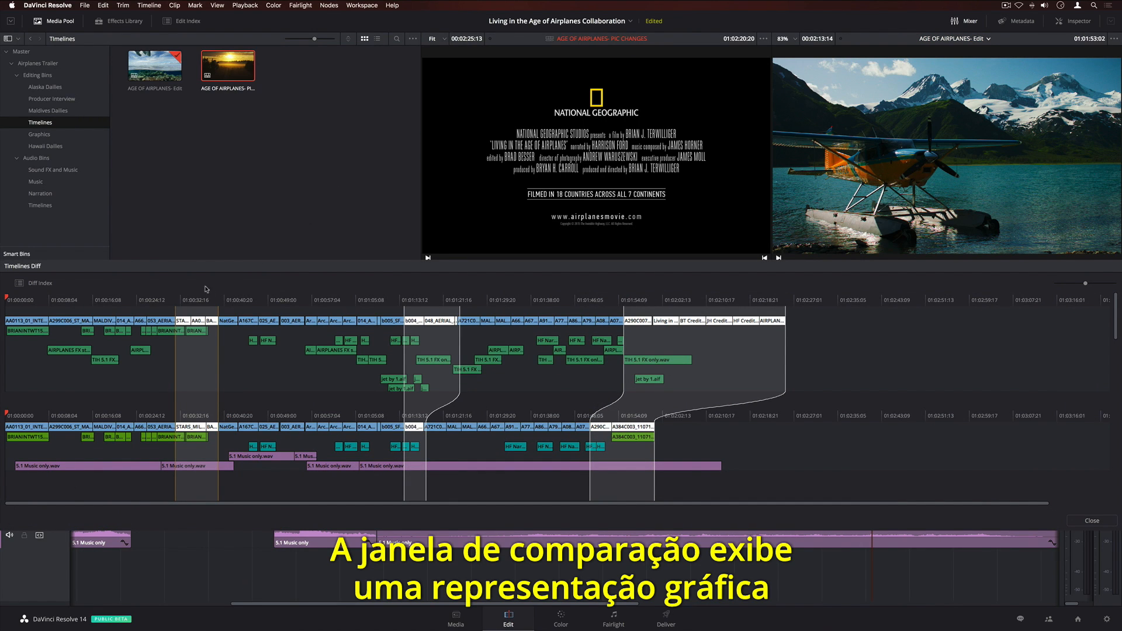
Preview the last highlighted difference in both timelines and merge that section's changes into the current timeline.
left_click(667, 295)
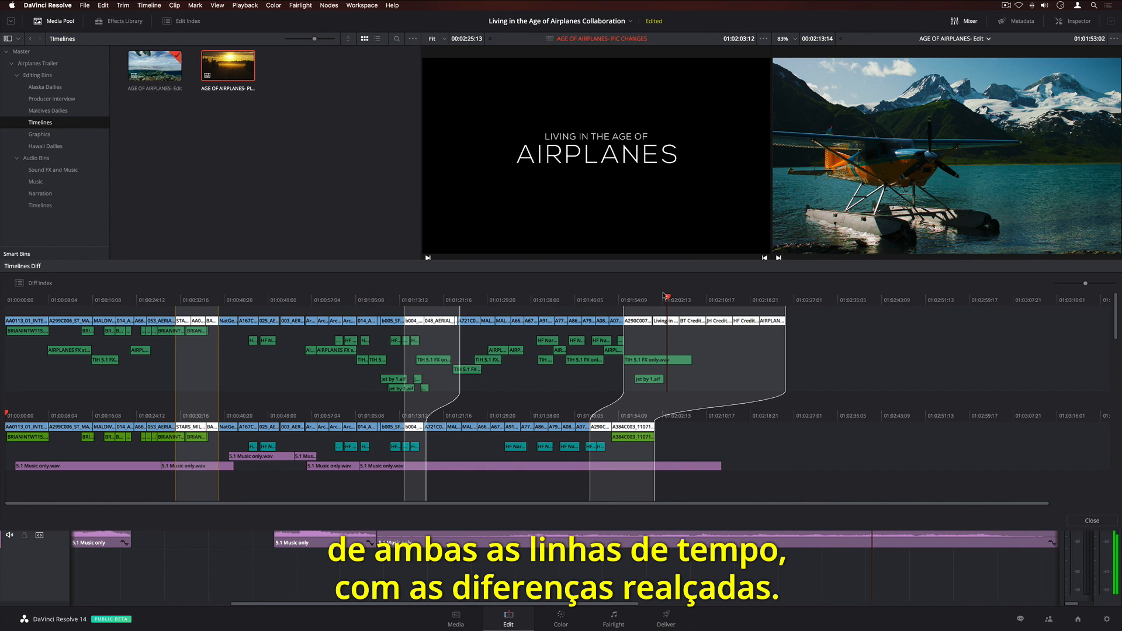
left_click_drag(334, 415, 642, 428)
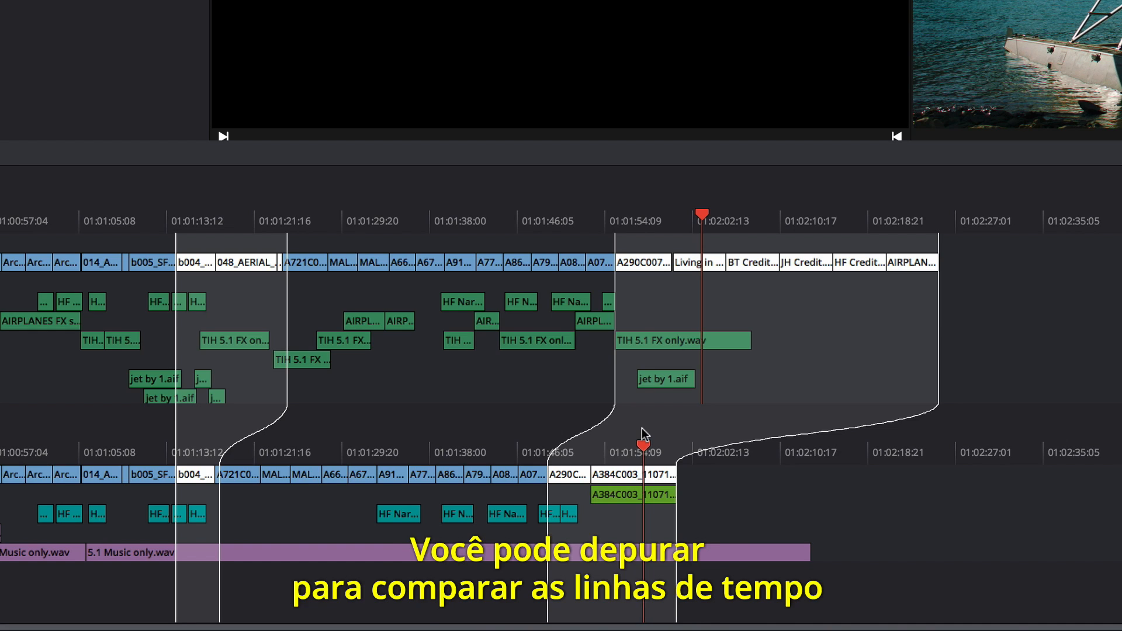
right_click(776, 337)
left_click(900, 351)
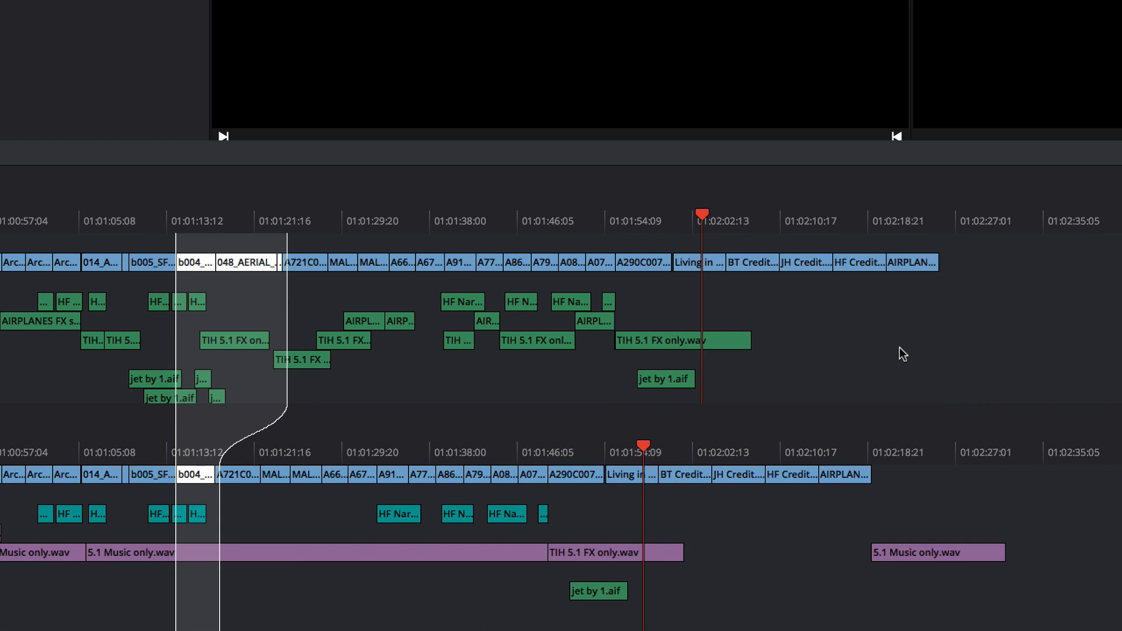